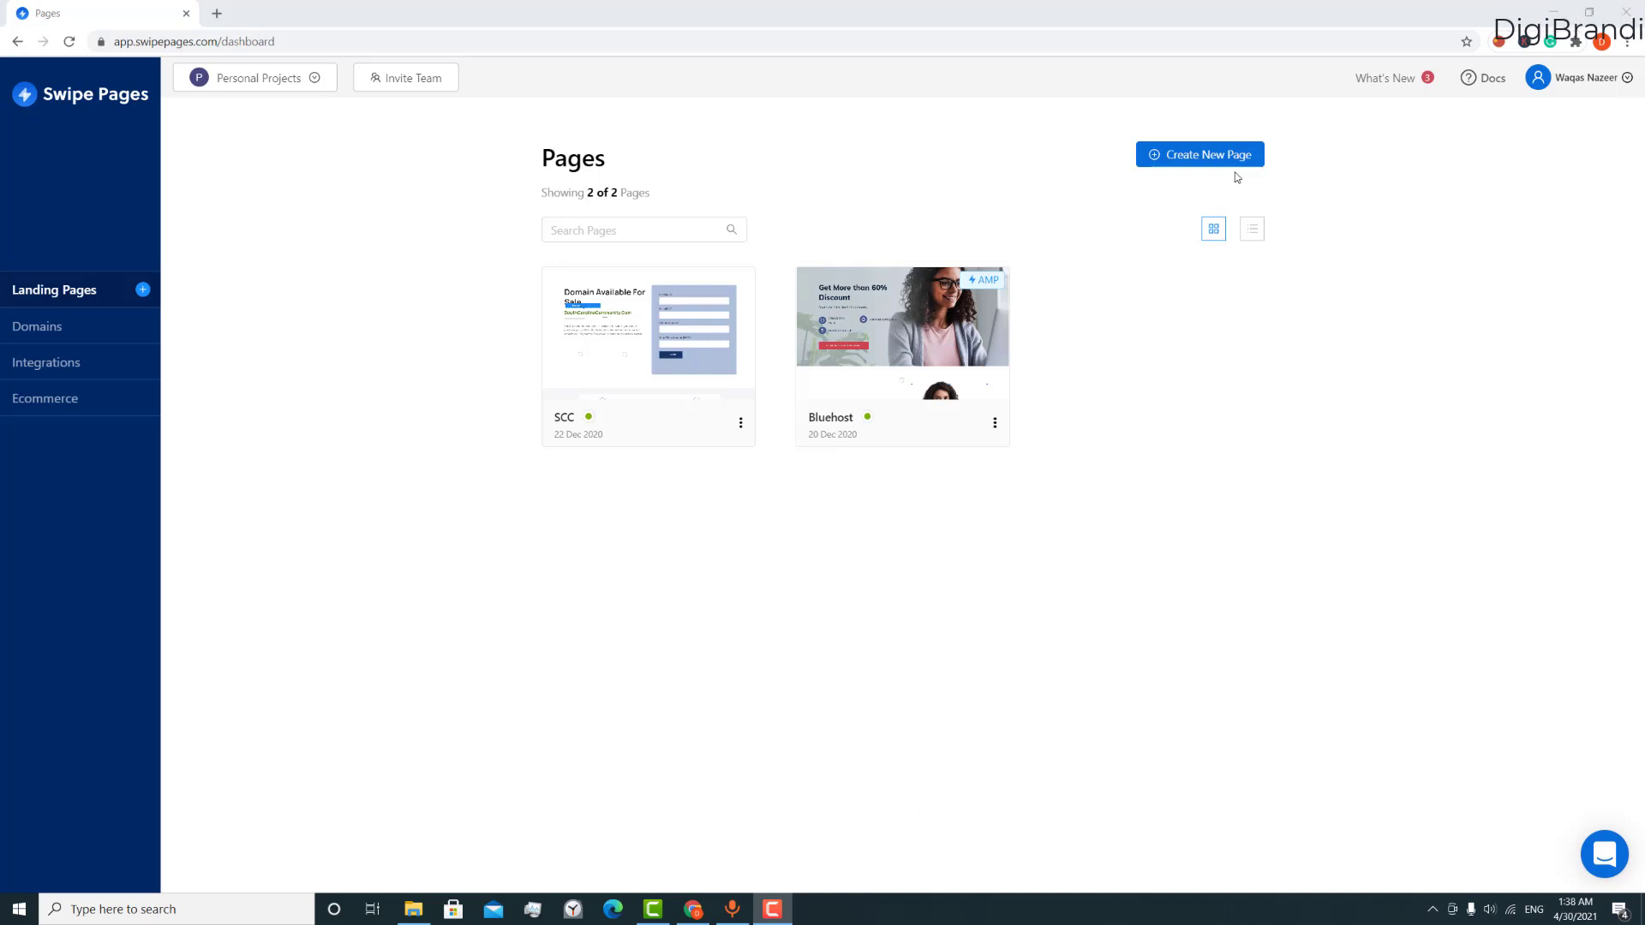
- Switch the pages overview to list view and open the Domains area for adding a domain
{"action": "left_click", "coordinate": [1221, 320]}
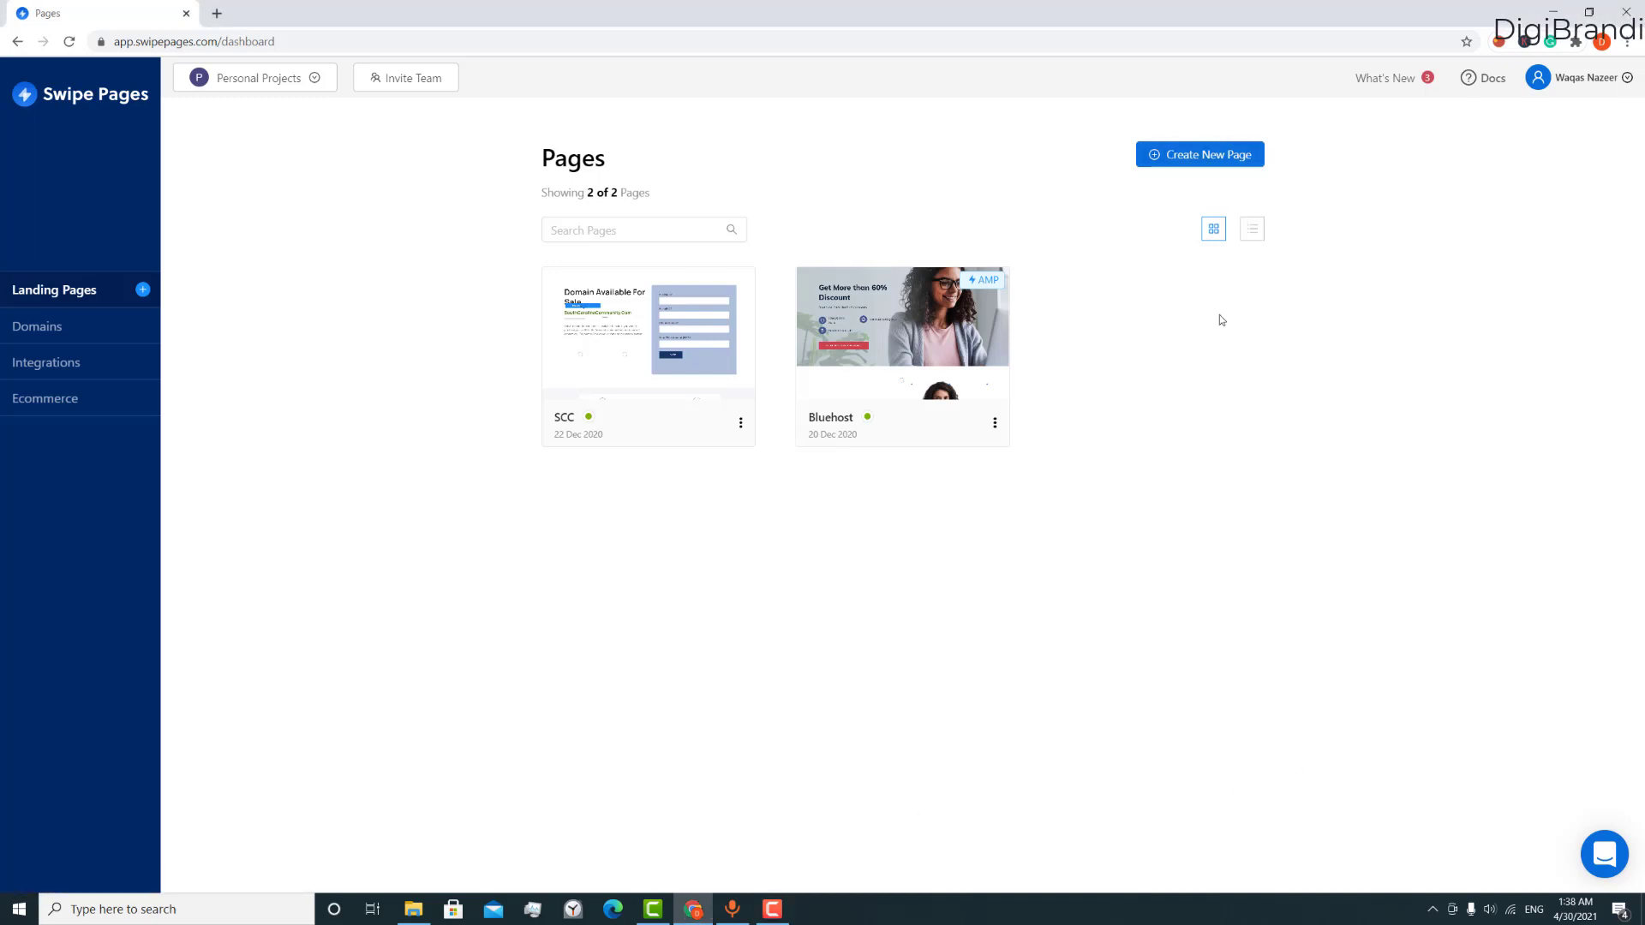
{"action": "left_click", "coordinate": [1253, 231]}
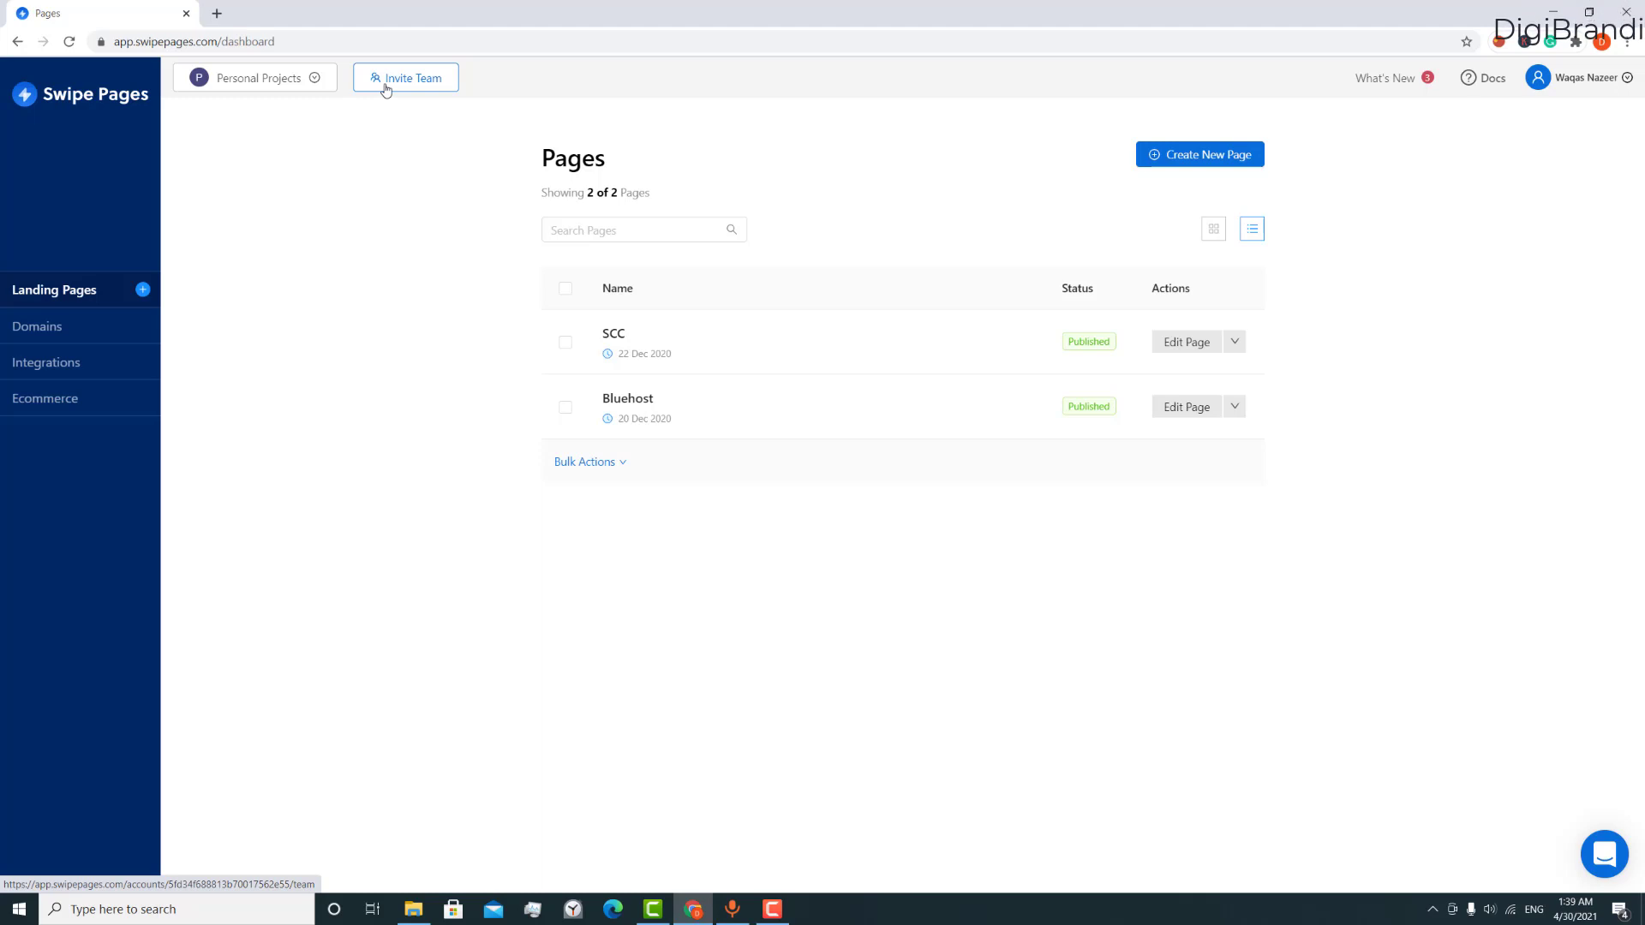
{"action": "left_click", "coordinate": [70, 344]}
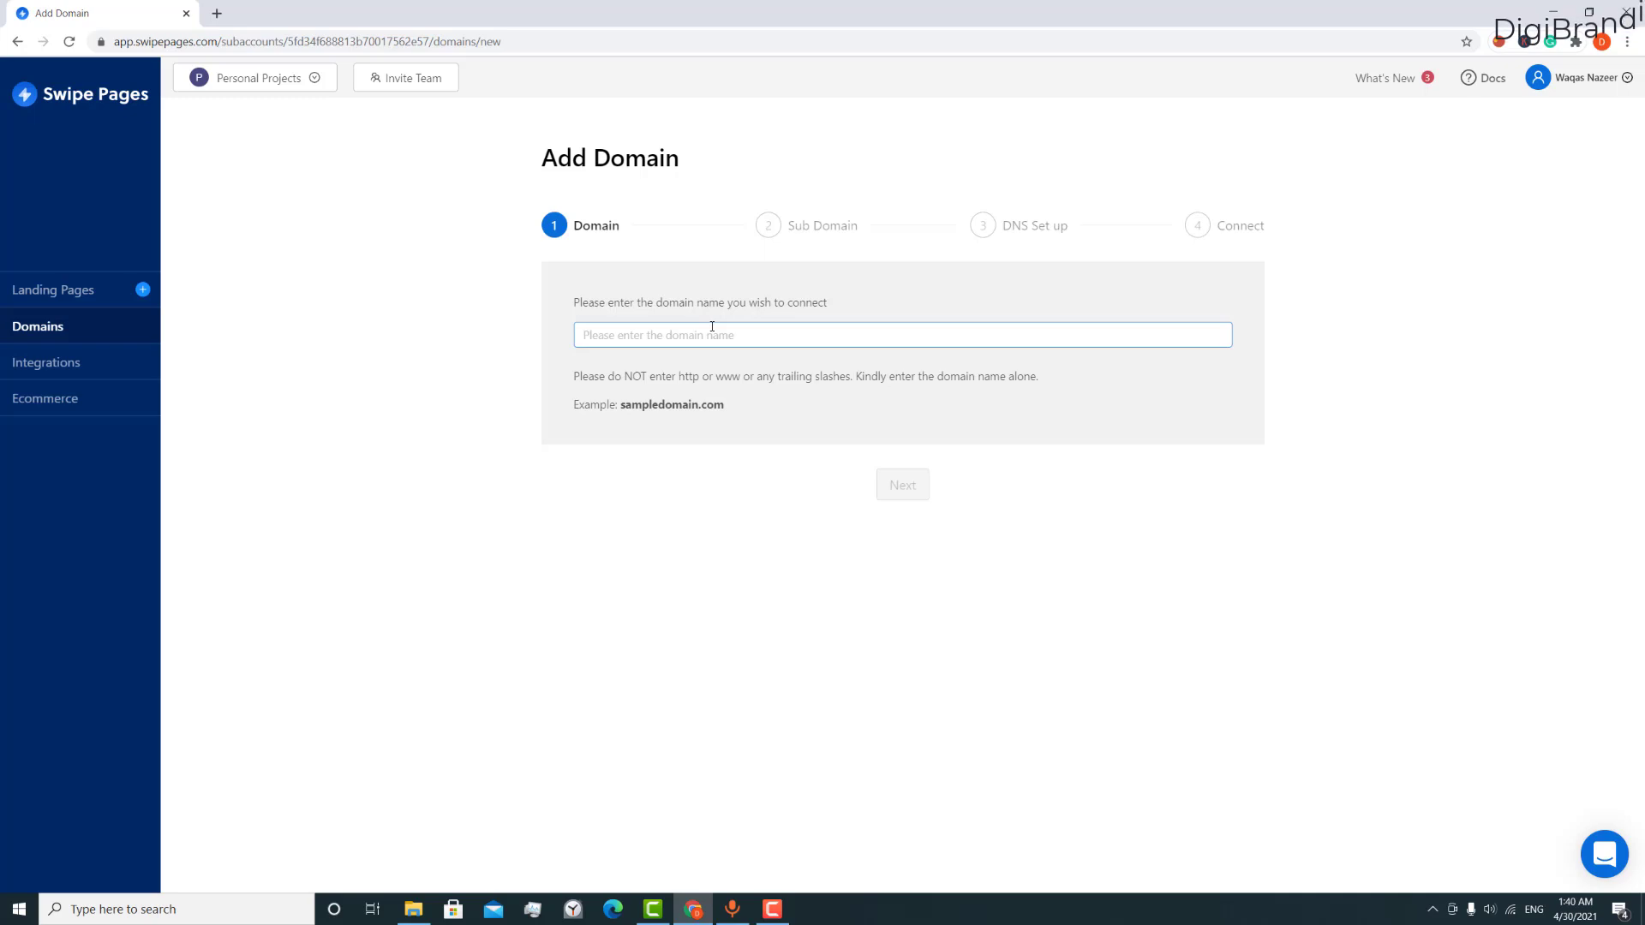
- Examine the Integrations page, including the connected apps, the direct services and the Zapier and Integromat options
{"action": "left_click", "coordinate": [85, 368]}
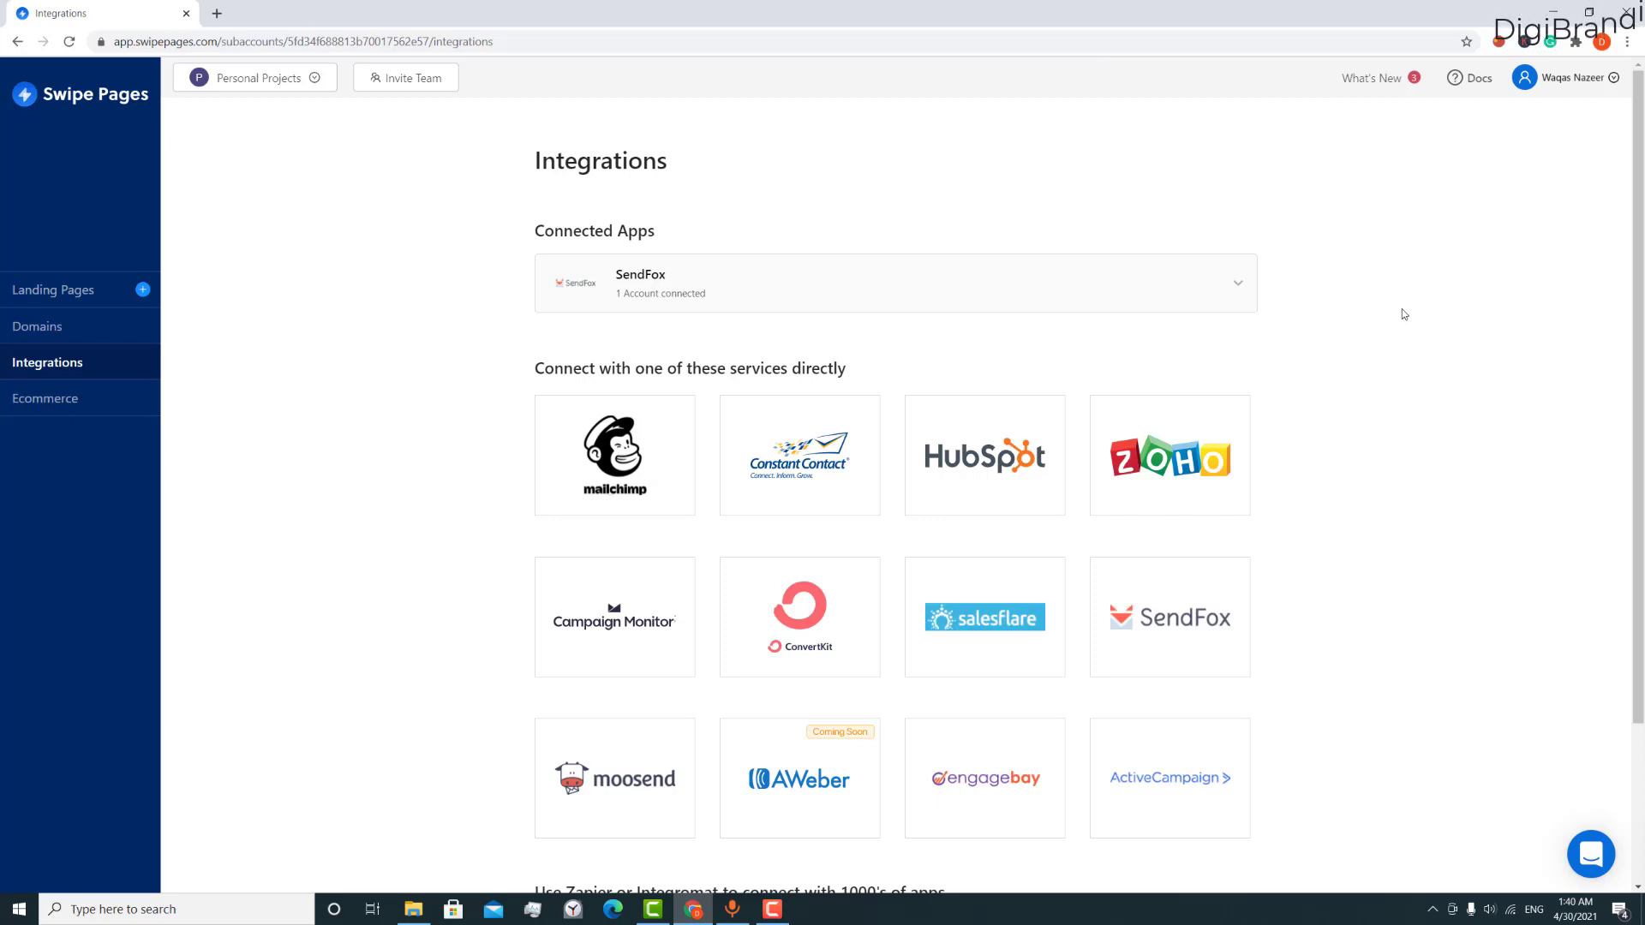
{"action": "scroll", "coordinate": [1395, 351], "scroll_direction": "down", "scroll_amount": 2}
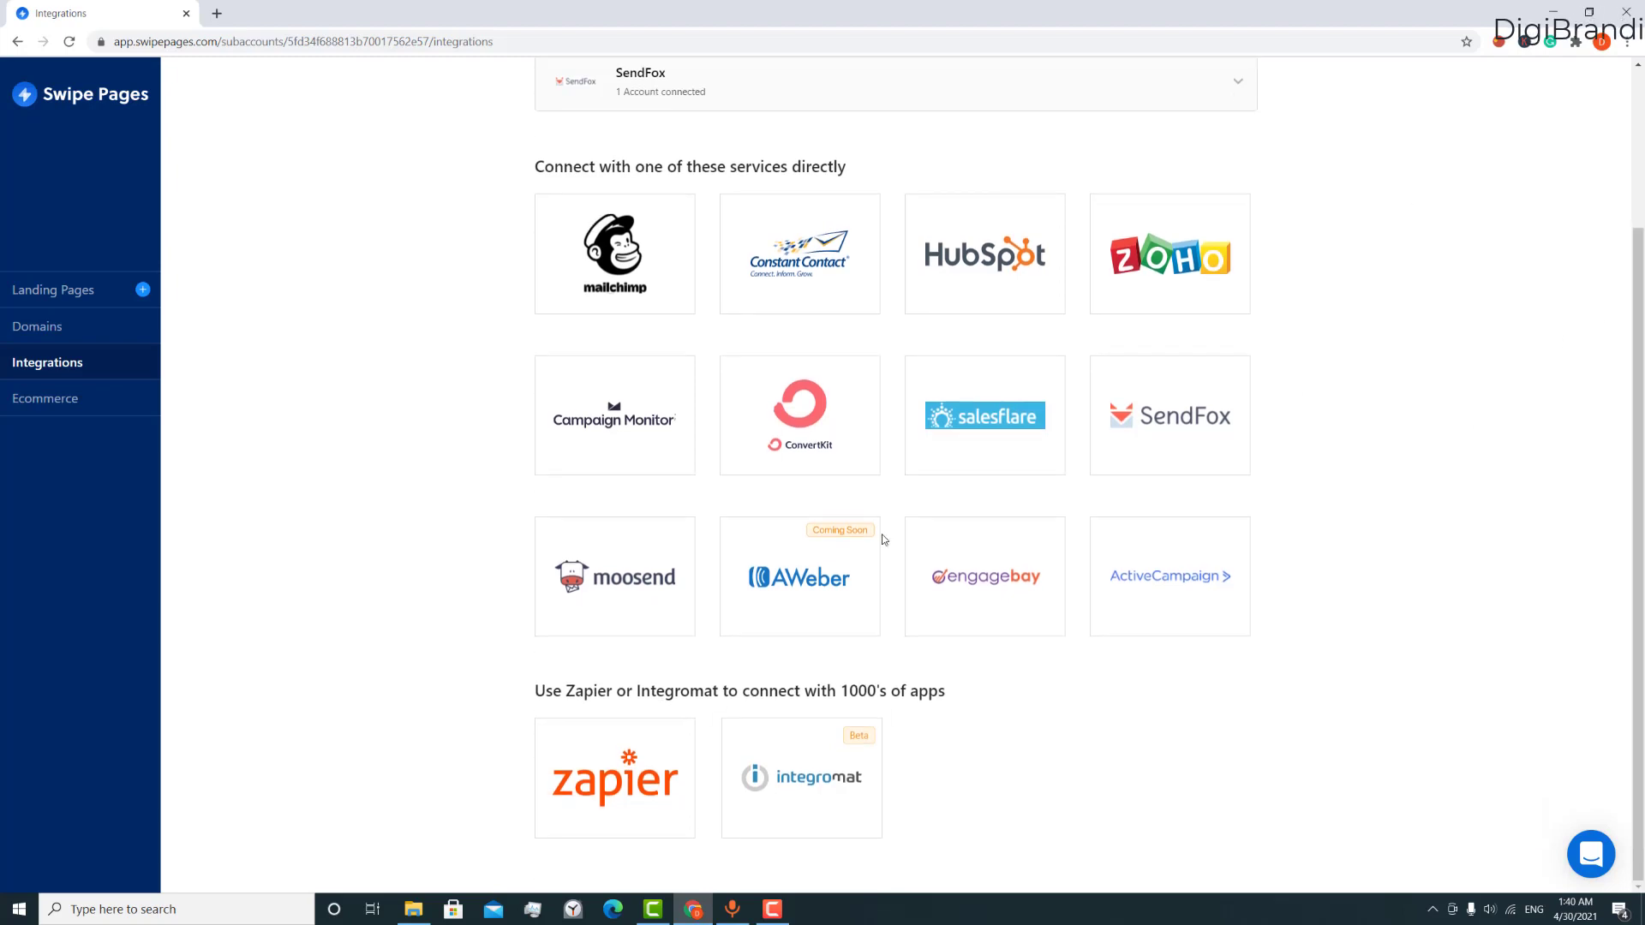
{"action": "scroll", "coordinate": [865, 526], "scroll_direction": "up", "scroll_amount": 3}
{"action": "left_click_drag", "start_coordinate": [541, 369], "coordinate": [1084, 371]}
{"action": "scroll", "coordinate": [1084, 371], "scroll_direction": "down", "scroll_amount": 2}
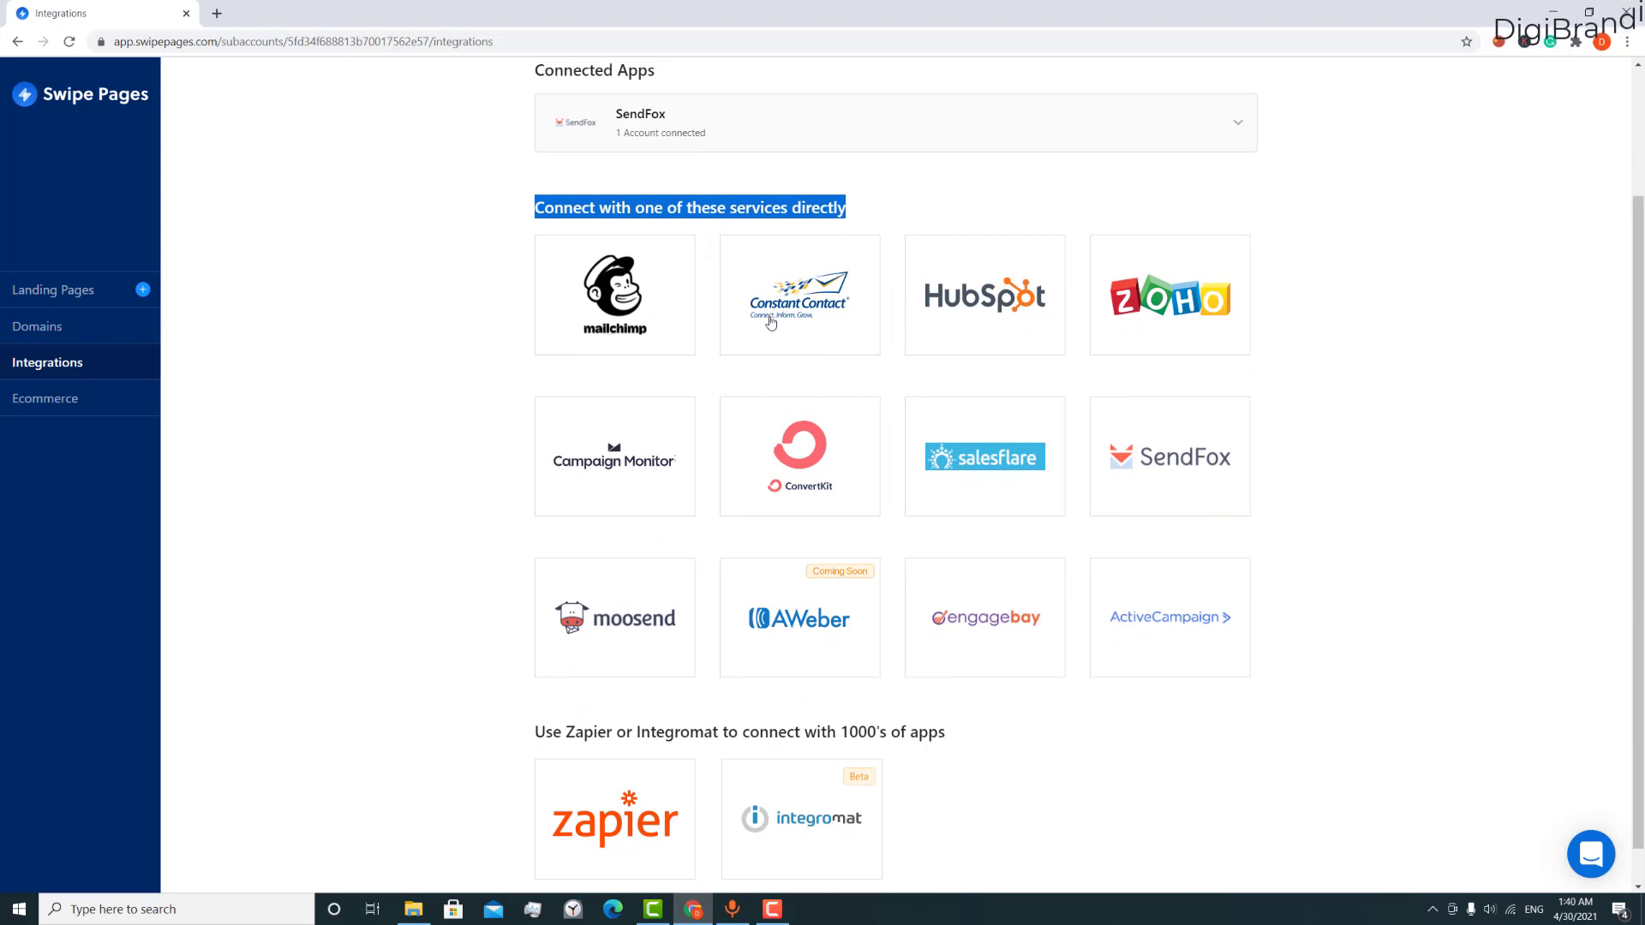
{"action": "left_click", "coordinate": [1324, 292]}
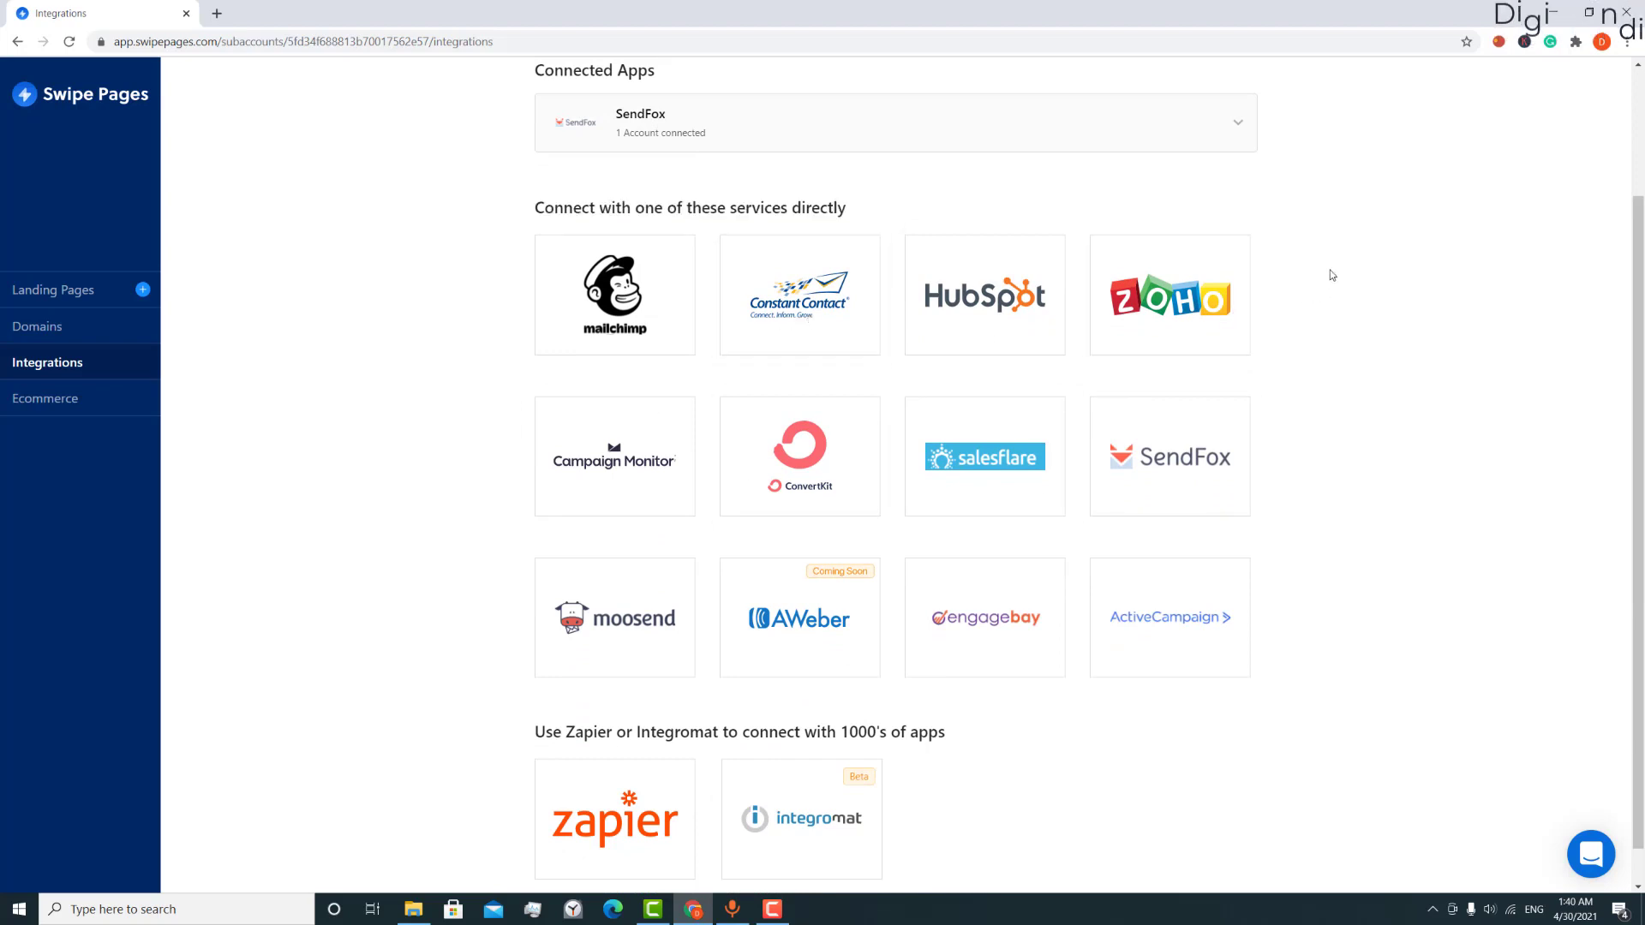
{"action": "left_click_drag", "start_coordinate": [1285, 369], "coordinate": [1012, 701]}
{"action": "left_click", "coordinate": [1476, 374]}
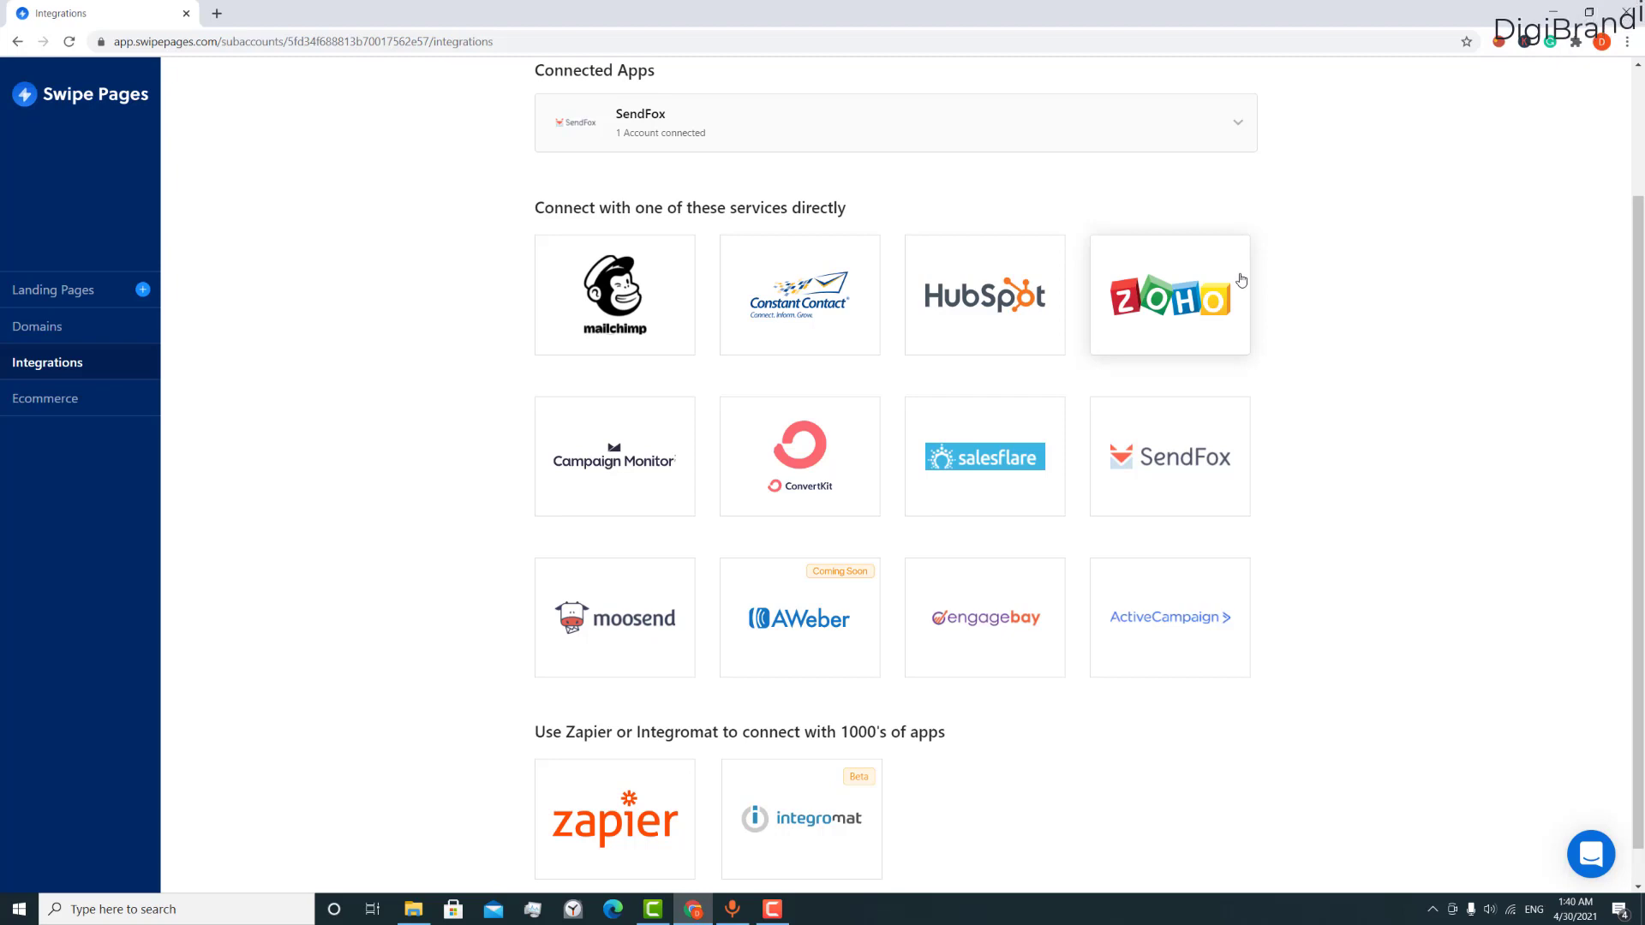
{"action": "scroll", "coordinate": [1241, 282], "scroll_direction": "down", "scroll_amount": 1}
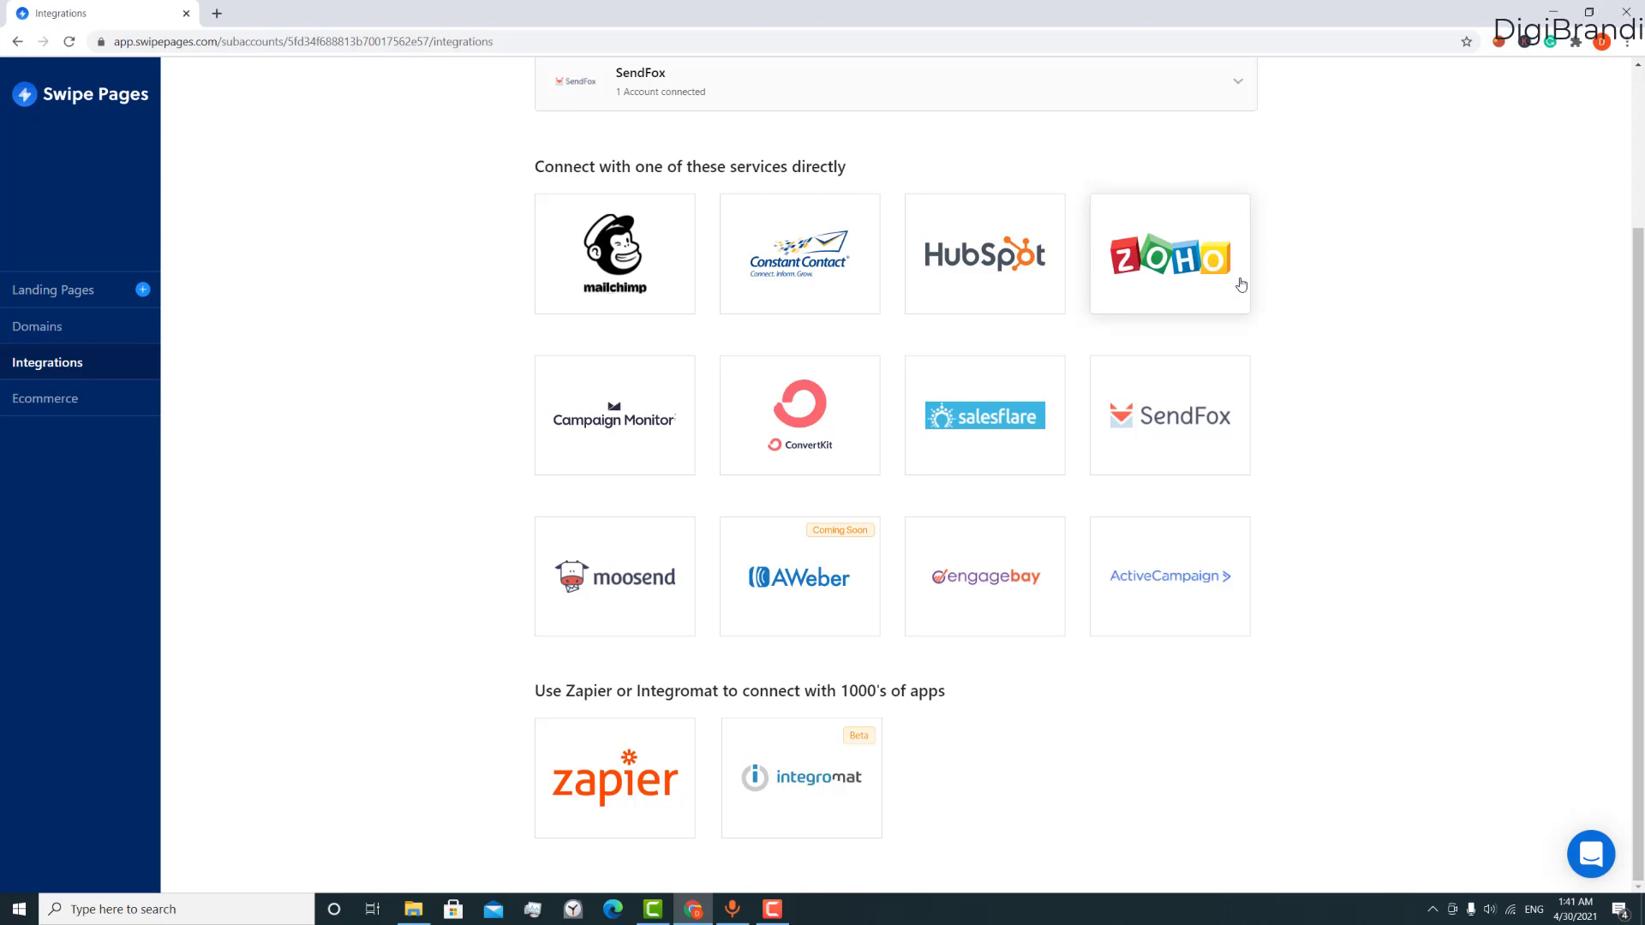
{"action": "scroll", "coordinate": [1379, 315], "scroll_direction": "up", "scroll_amount": 3}
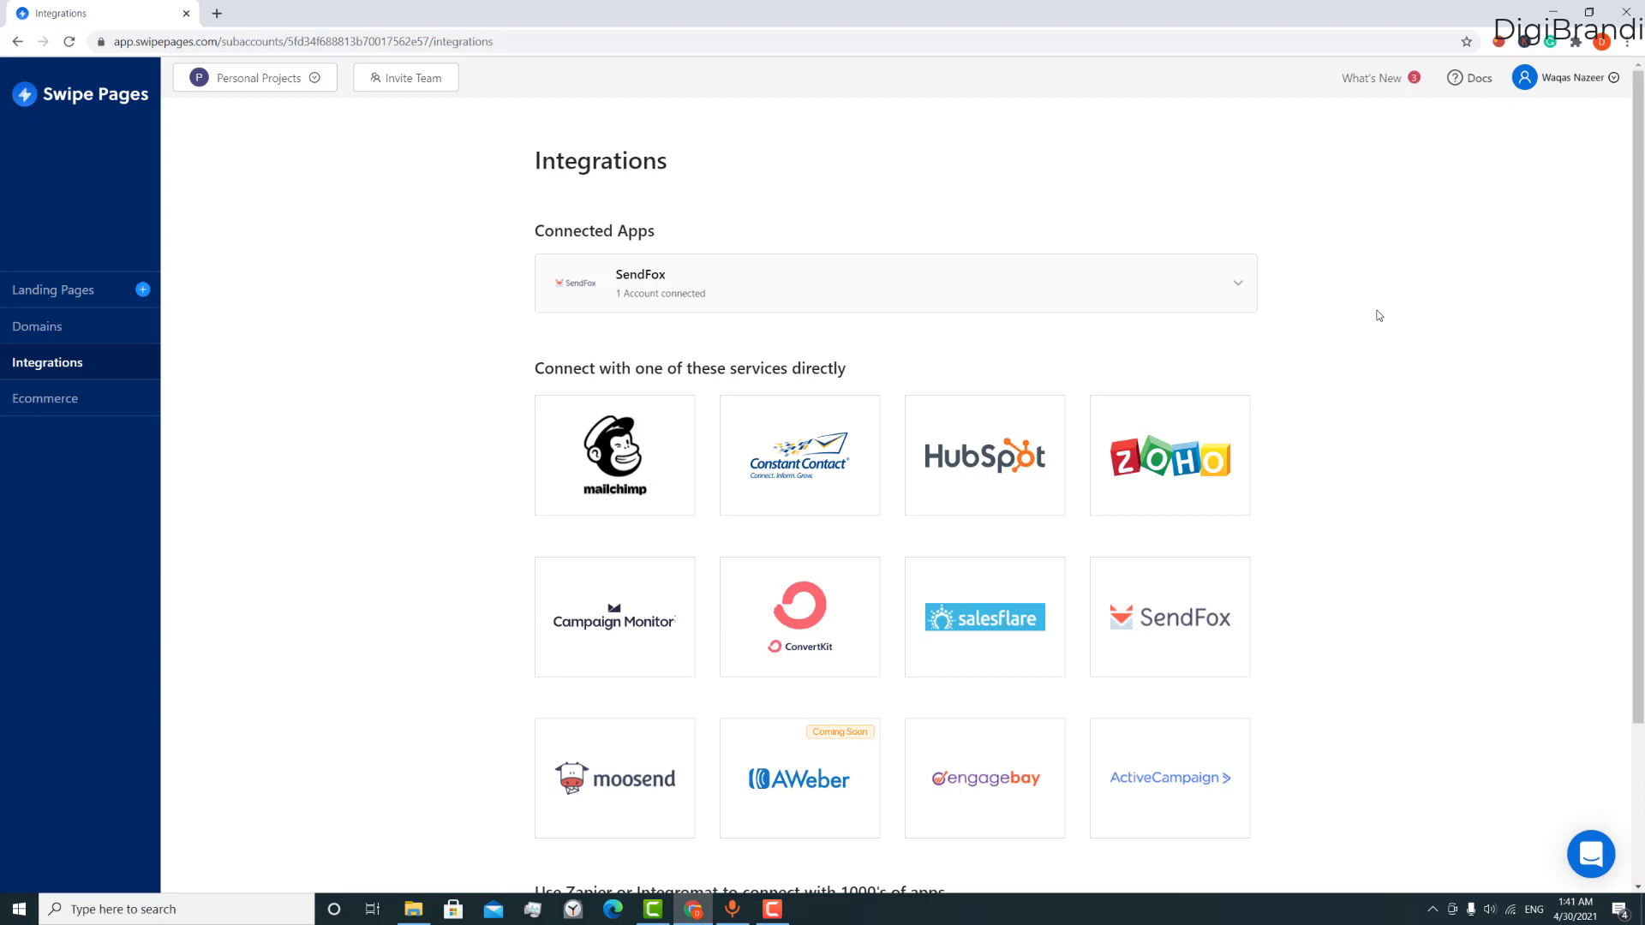
{"action": "scroll", "coordinate": [1347, 337], "scroll_direction": "down", "scroll_amount": 1}
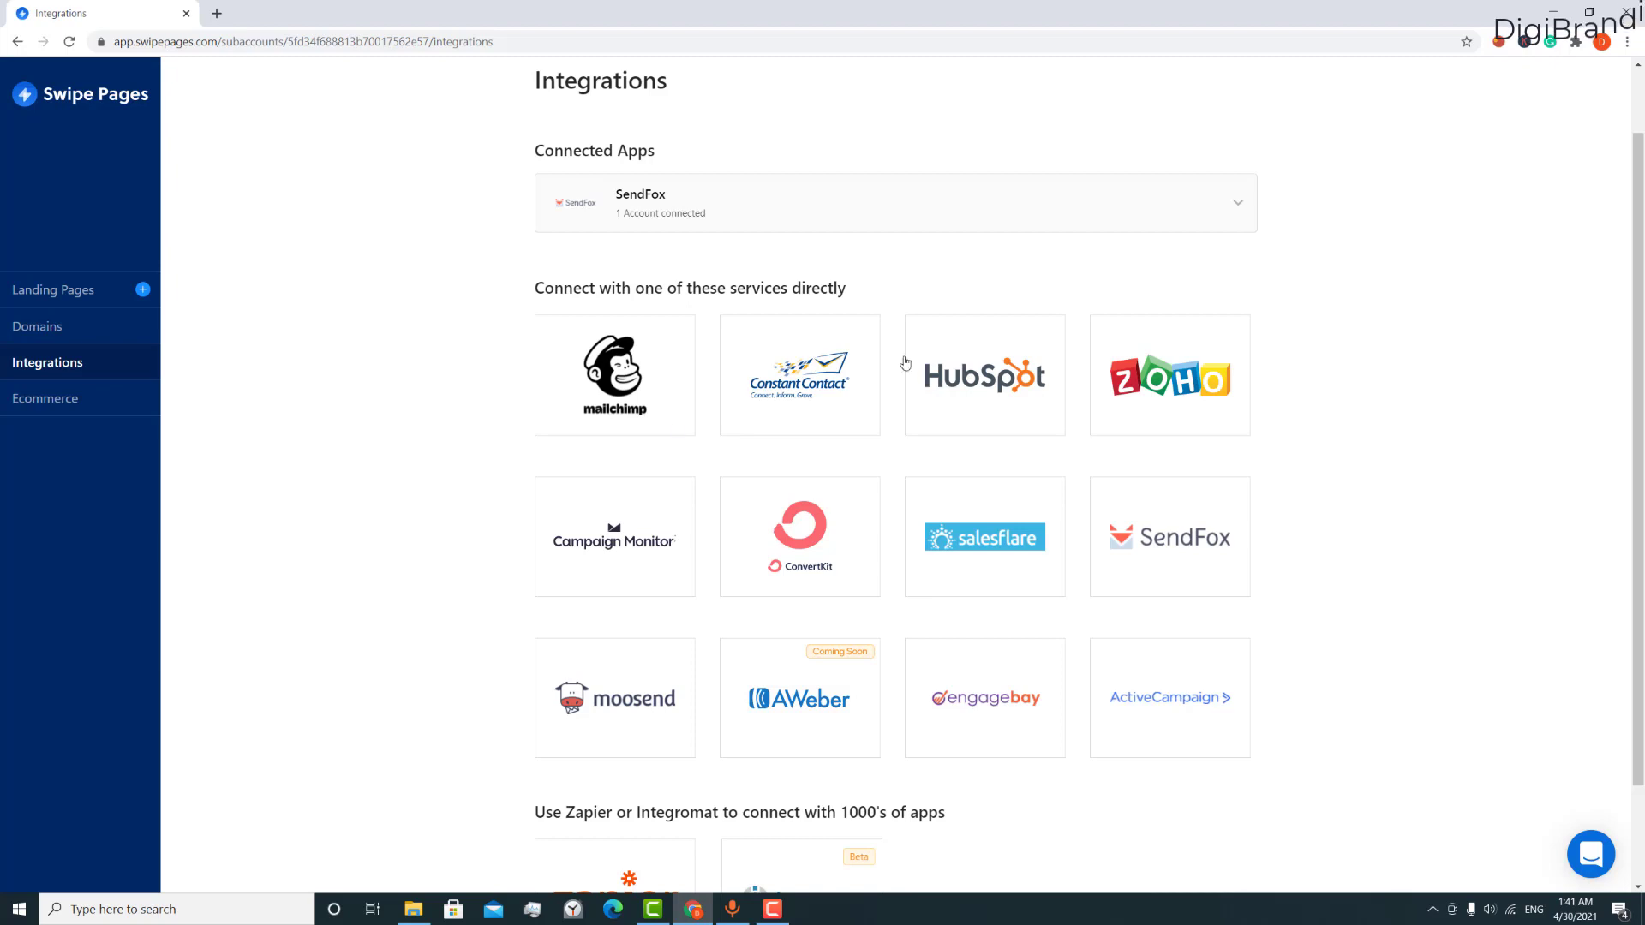
- View the Ecommerce page with its Stripe connection option and return to the landing pages overview
{"action": "left_click", "coordinate": [93, 400]}
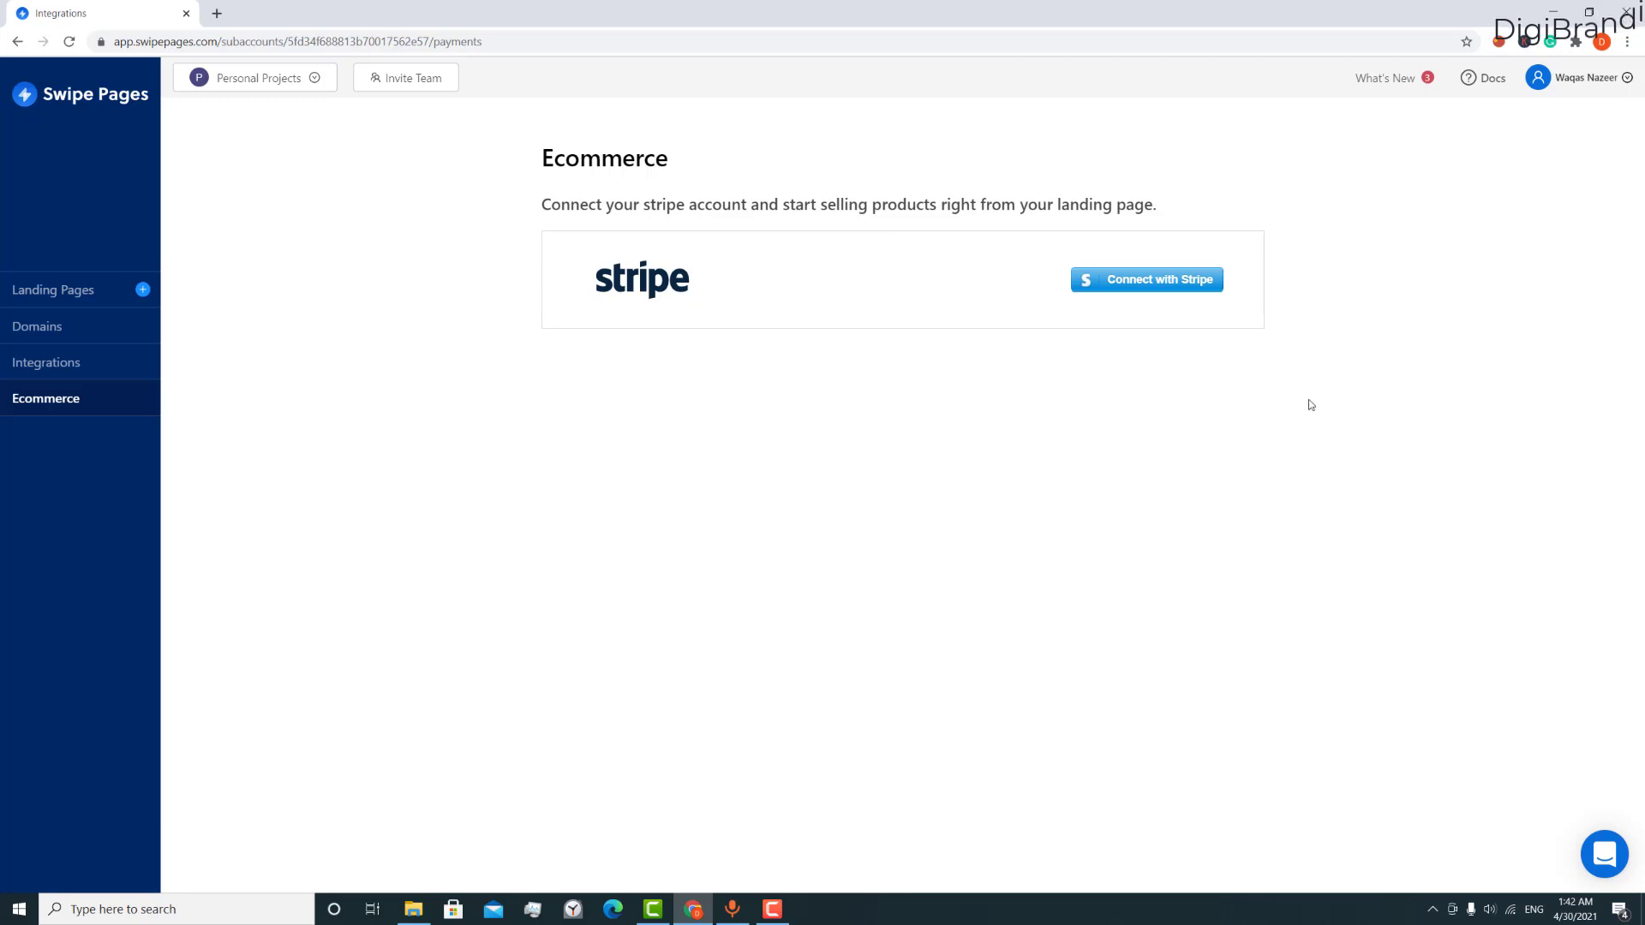
{"action": "left_click", "coordinate": [90, 296]}
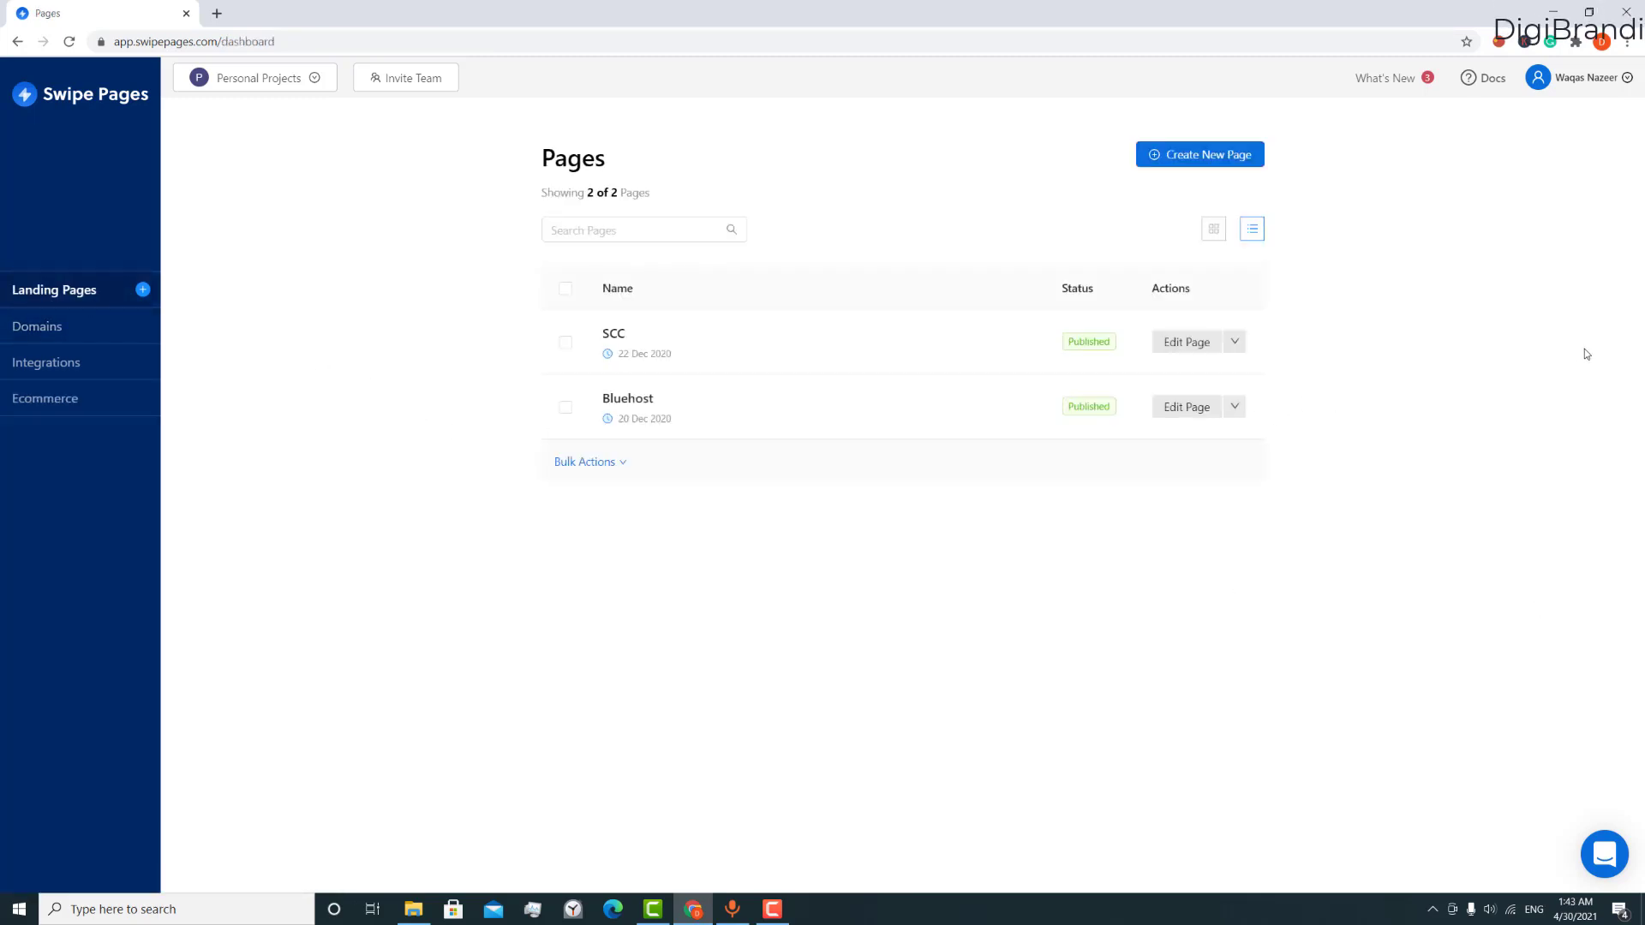
{"action": "left_click", "coordinate": [1600, 79]}
- Create a new page named Digibrandi and choose Standard Pages as its type
{"action": "left_click", "coordinate": [1196, 163]}
{"action": "left_click", "coordinate": [950, 346]}
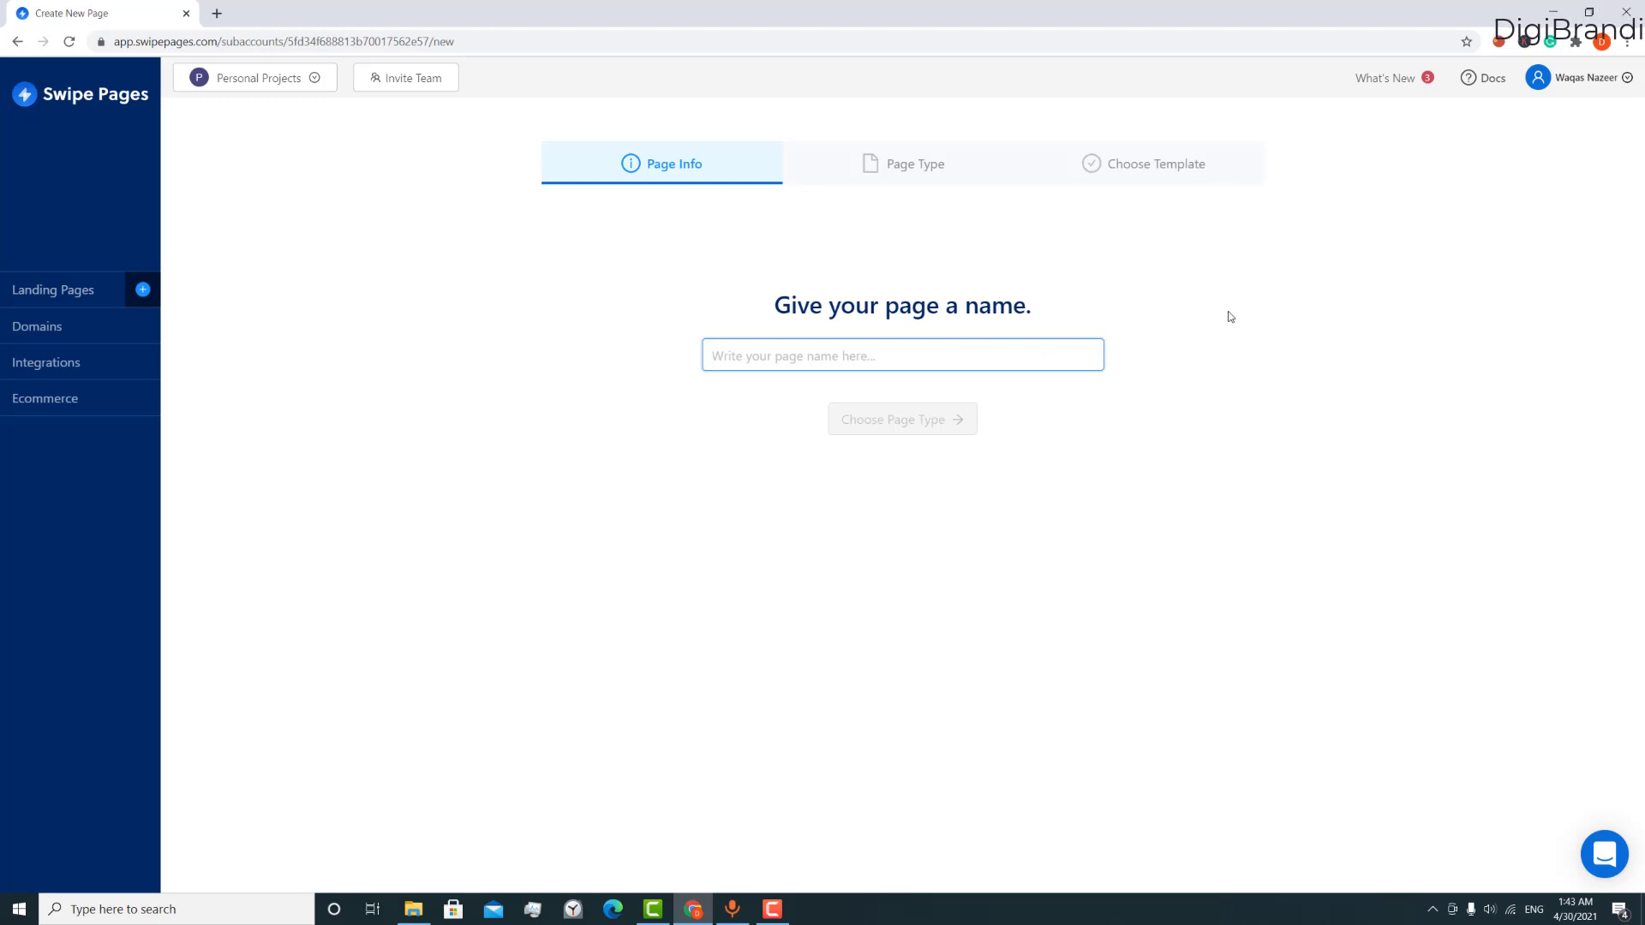
{"action": "type", "text": "Digi"}
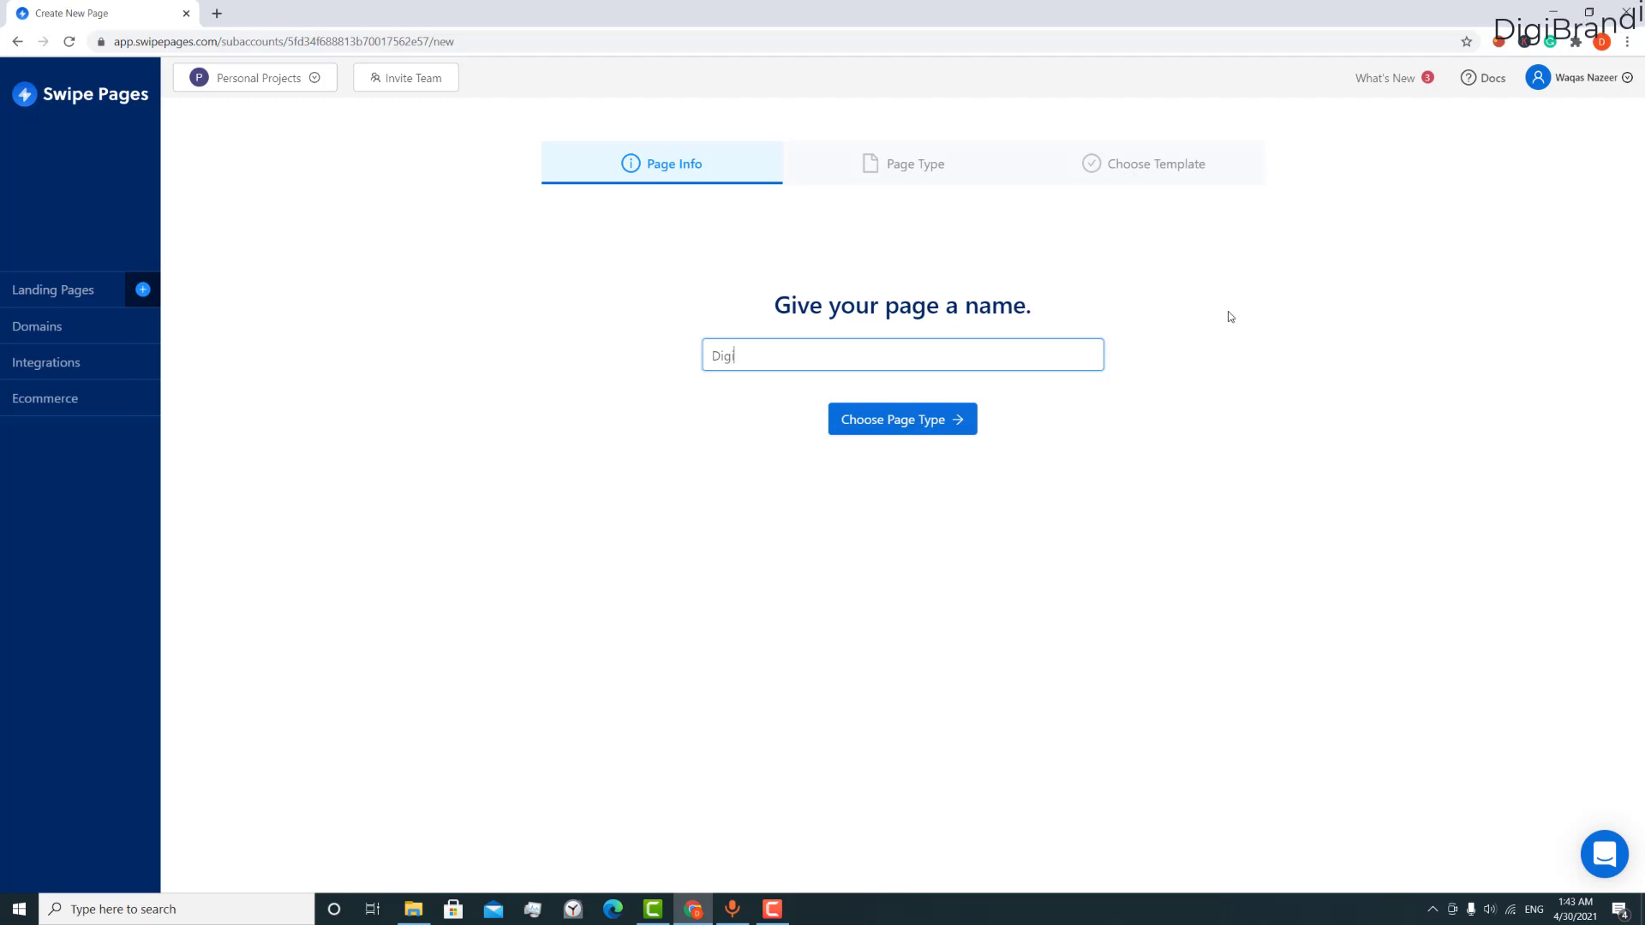
{"action": "key", "text": "Return"}
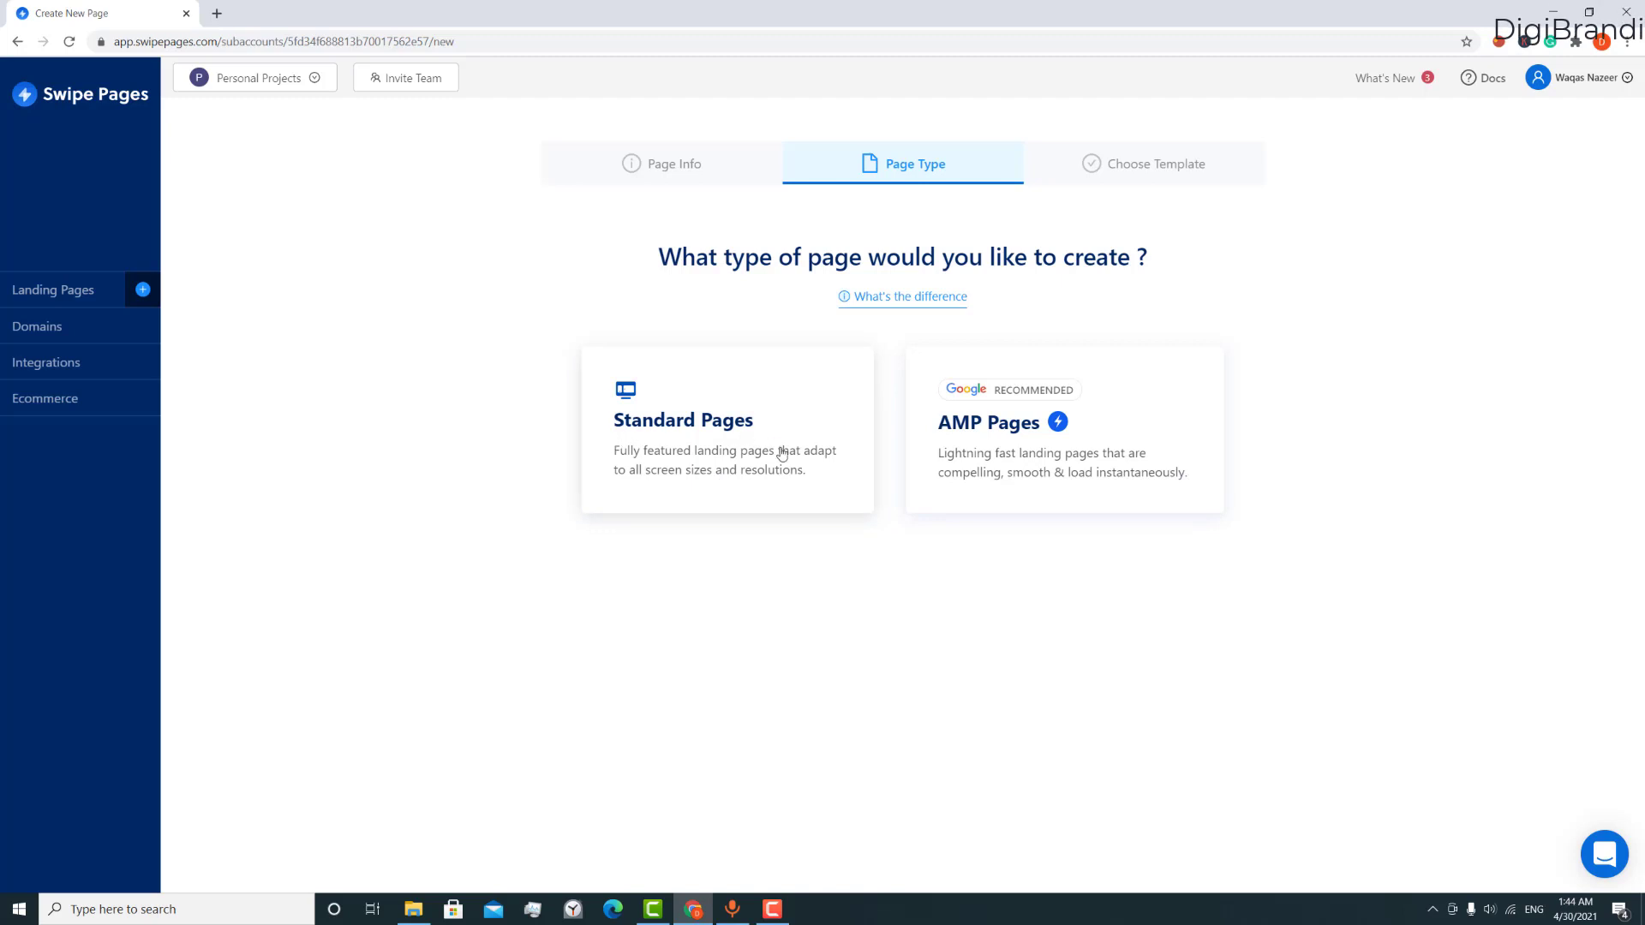
{"action": "left_click", "coordinate": [709, 445]}
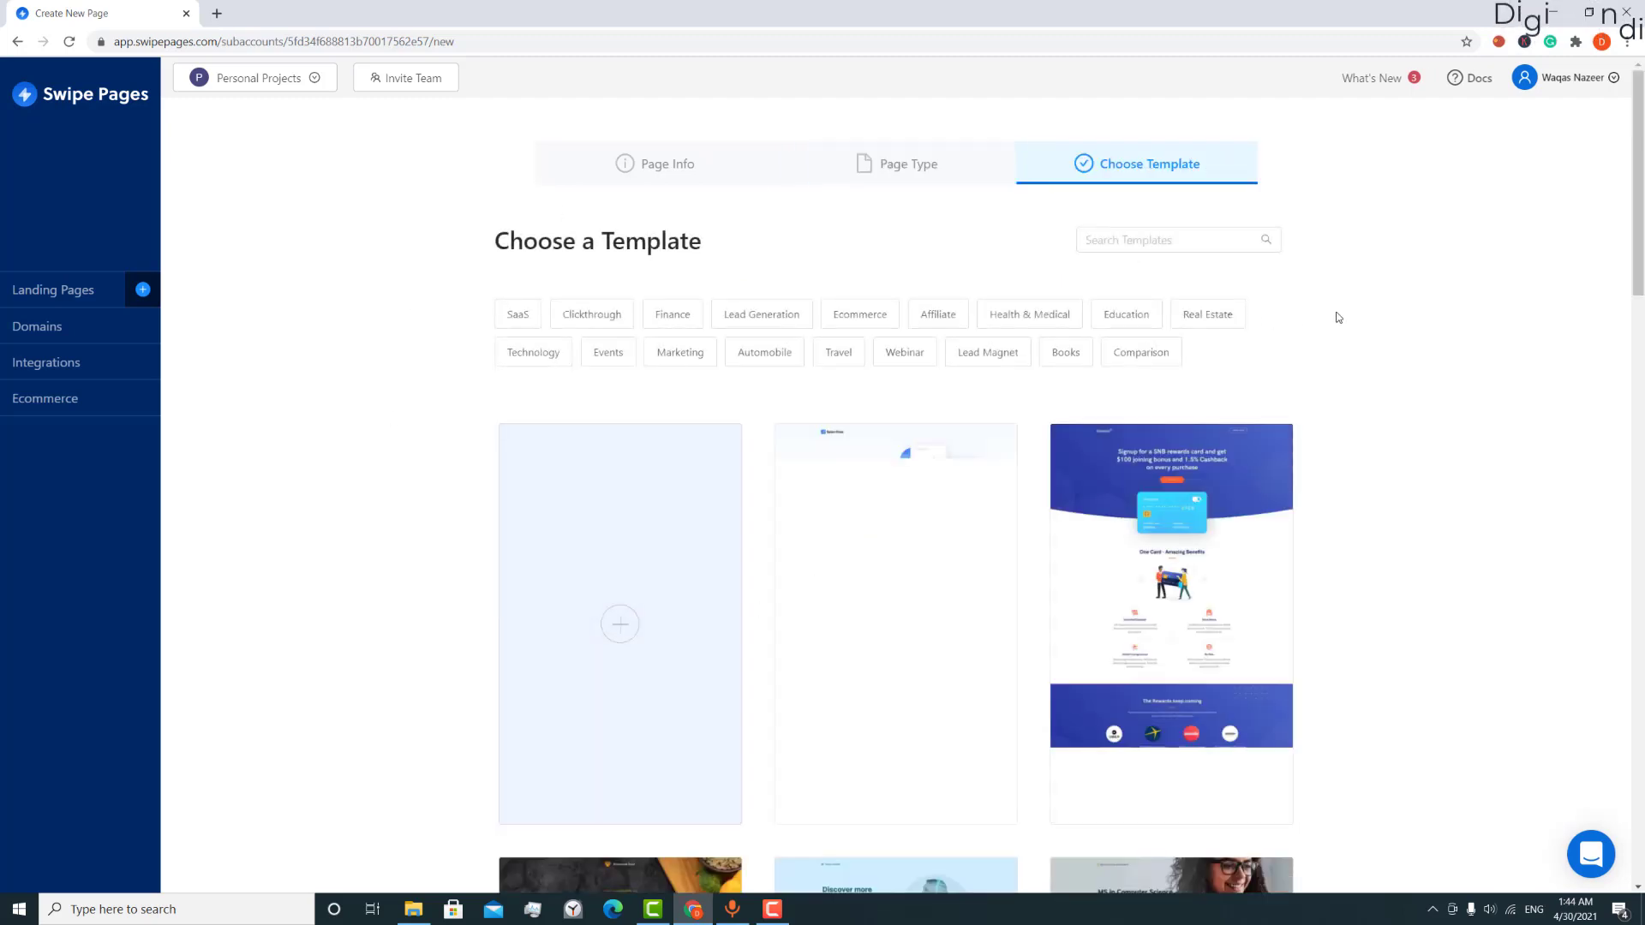
- Find the "Start A Business In Just 1 Hour" template in the gallery and use it for the new page
{"action": "scroll", "coordinate": [1038, 97], "scroll_direction": "down", "scroll_amount": 1}
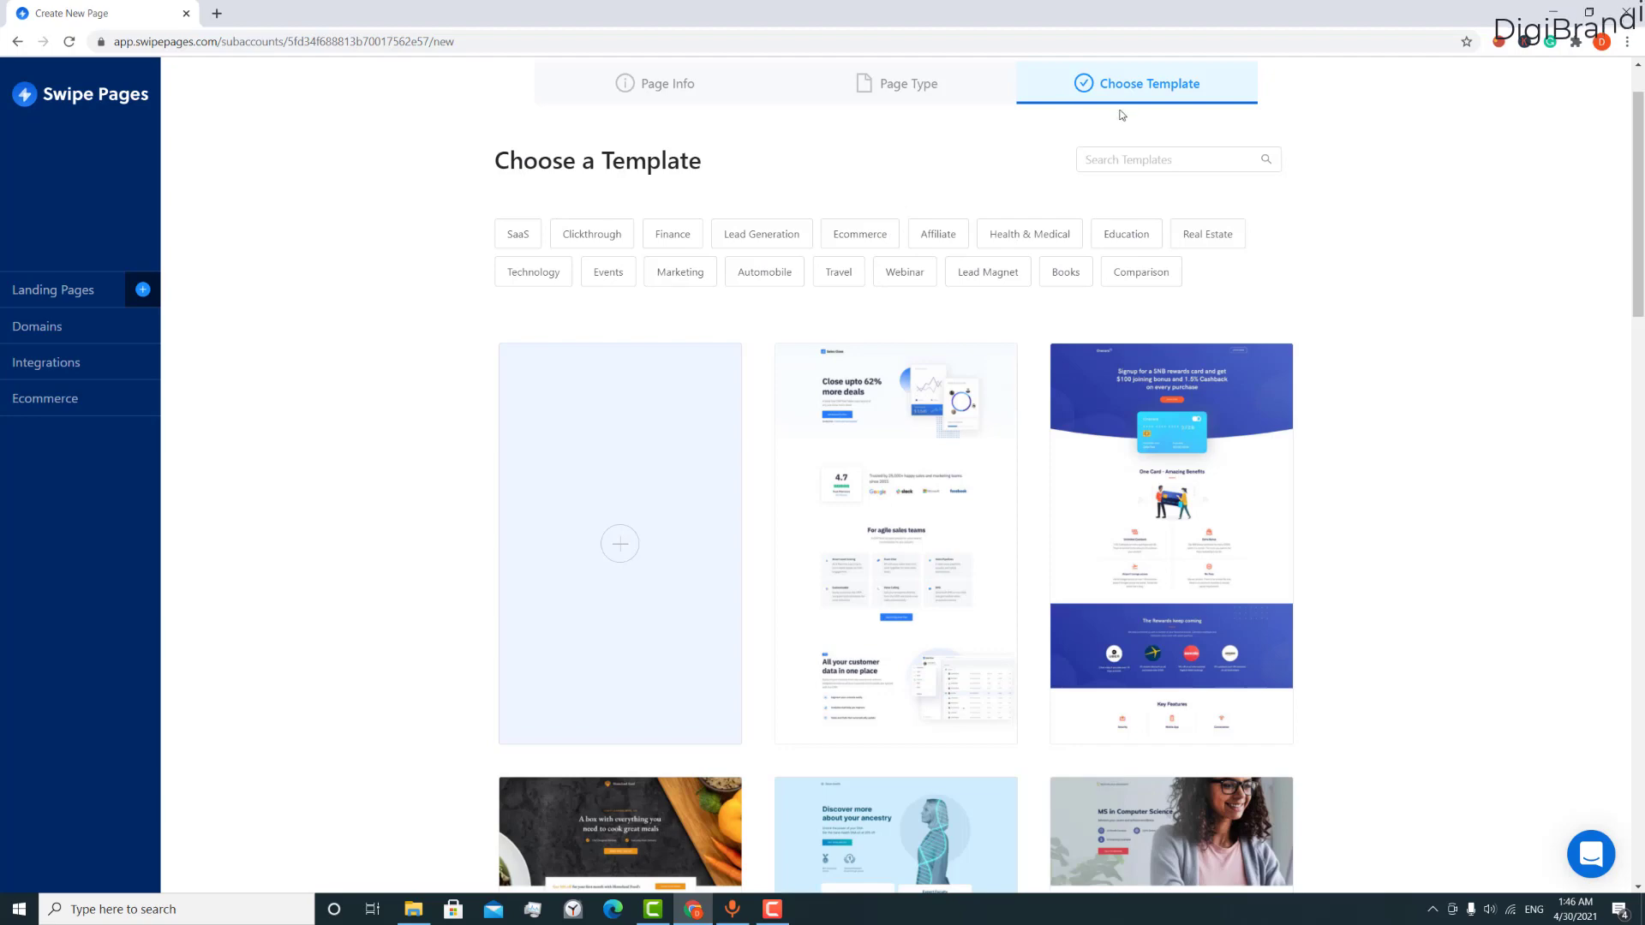
{"action": "left_click", "coordinate": [1149, 161]}
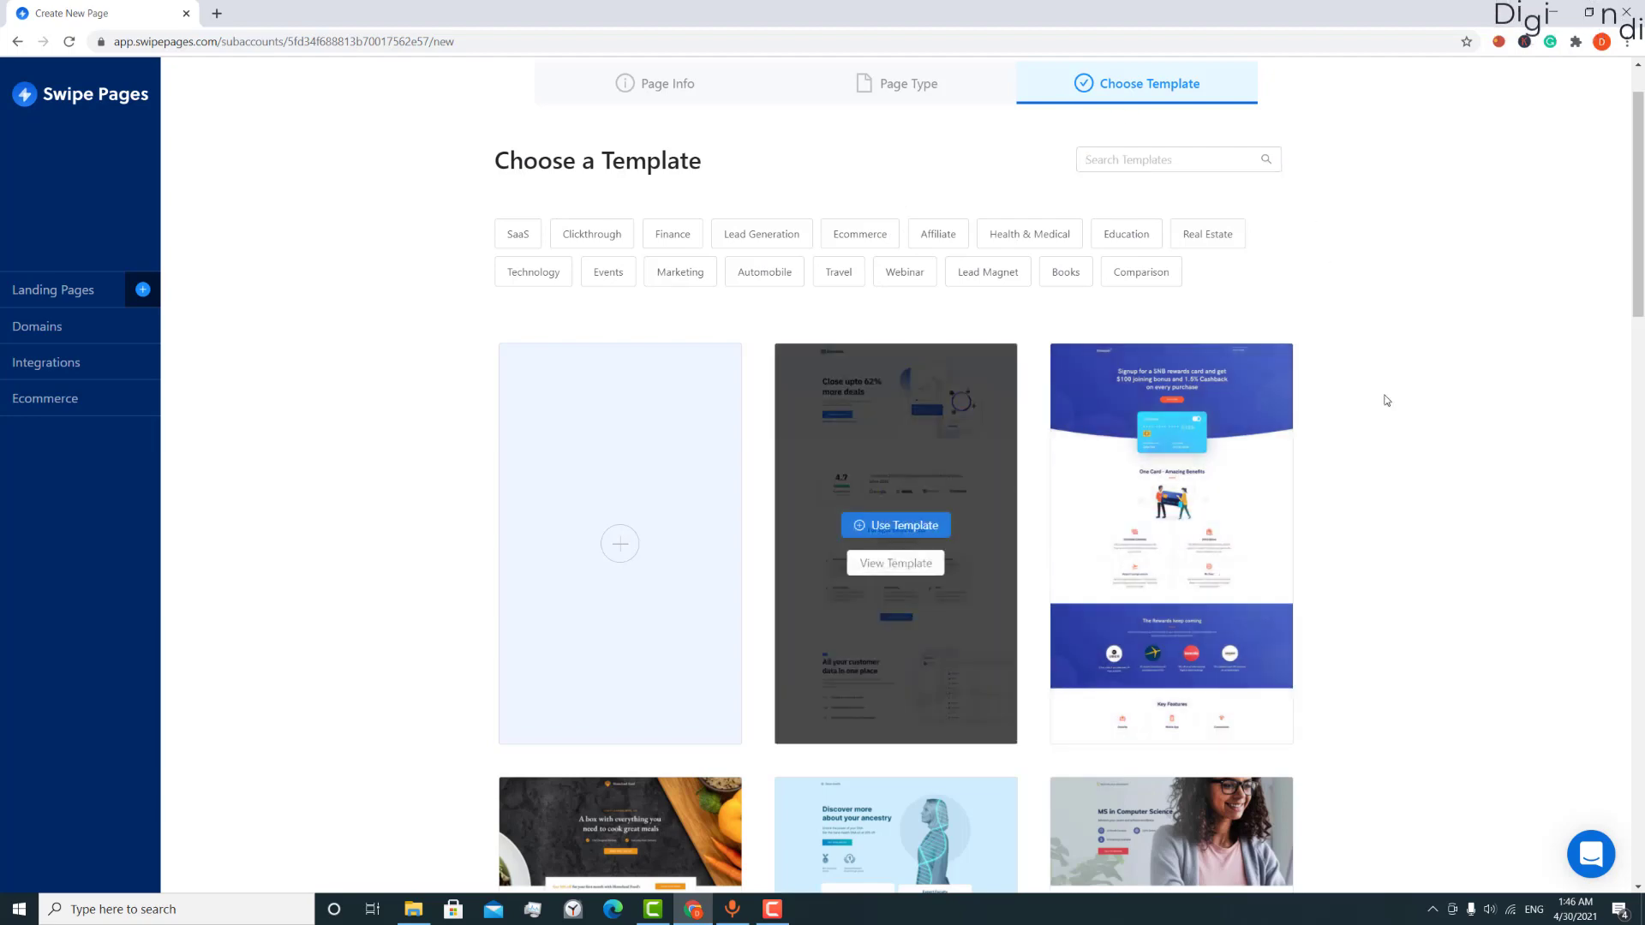
{"action": "scroll", "coordinate": [1231, 420], "scroll_direction": "down", "scroll_amount": 3}
{"action": "scroll", "coordinate": [1380, 389], "scroll_direction": "down", "scroll_amount": 9}
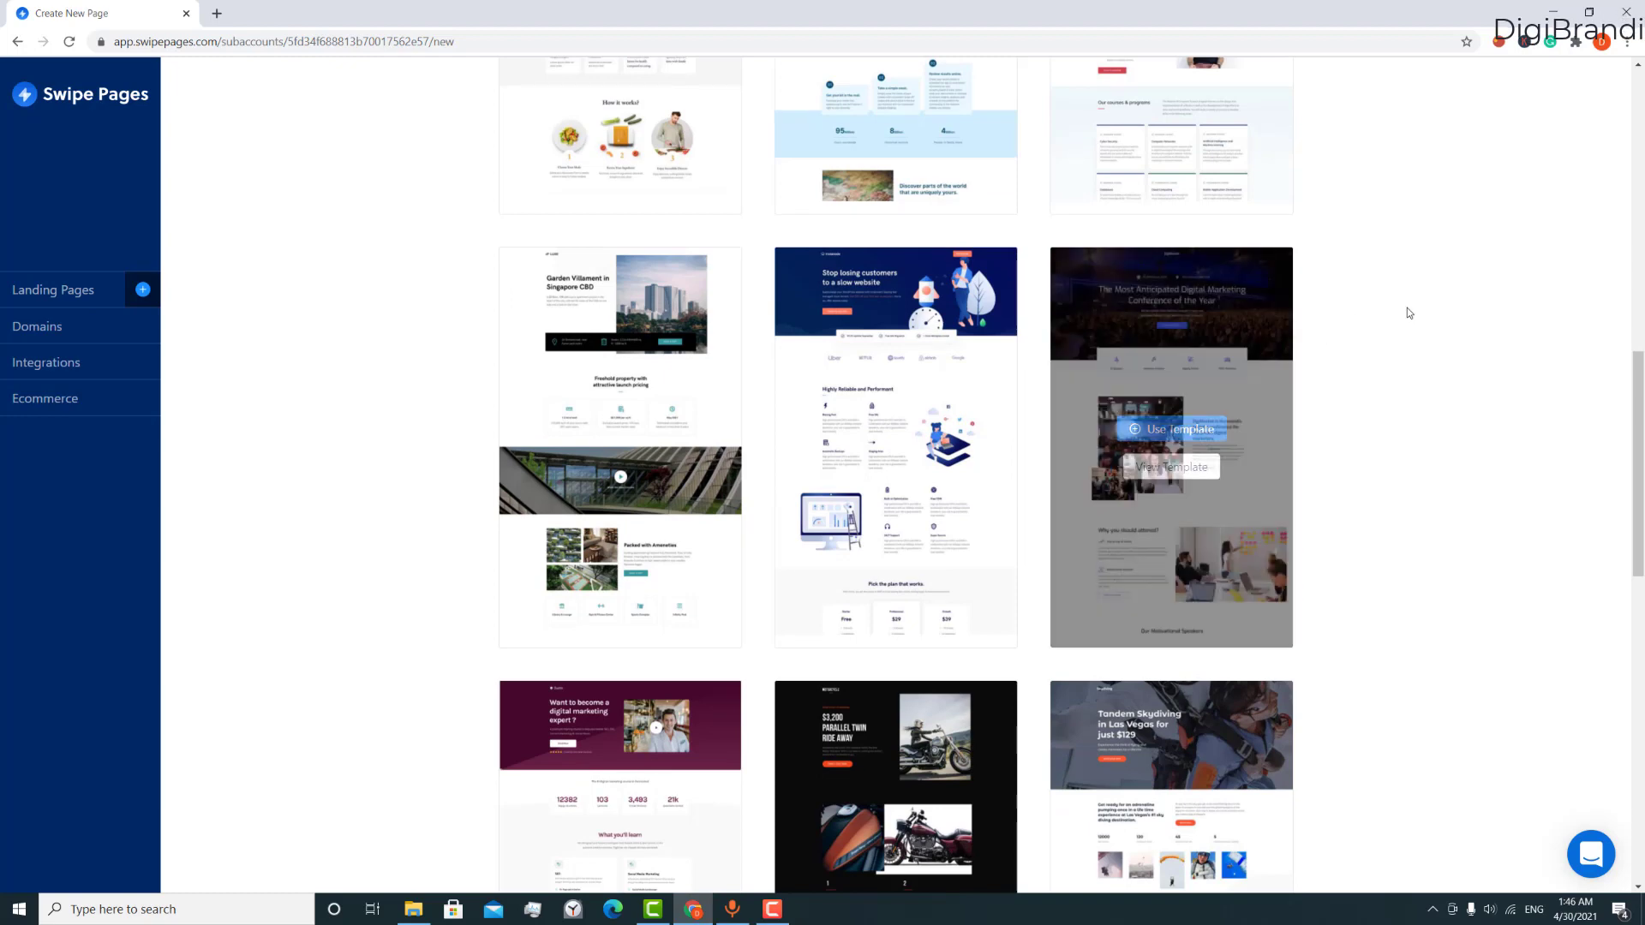
{"action": "scroll", "coordinate": [1407, 313], "scroll_direction": "down", "scroll_amount": 5}
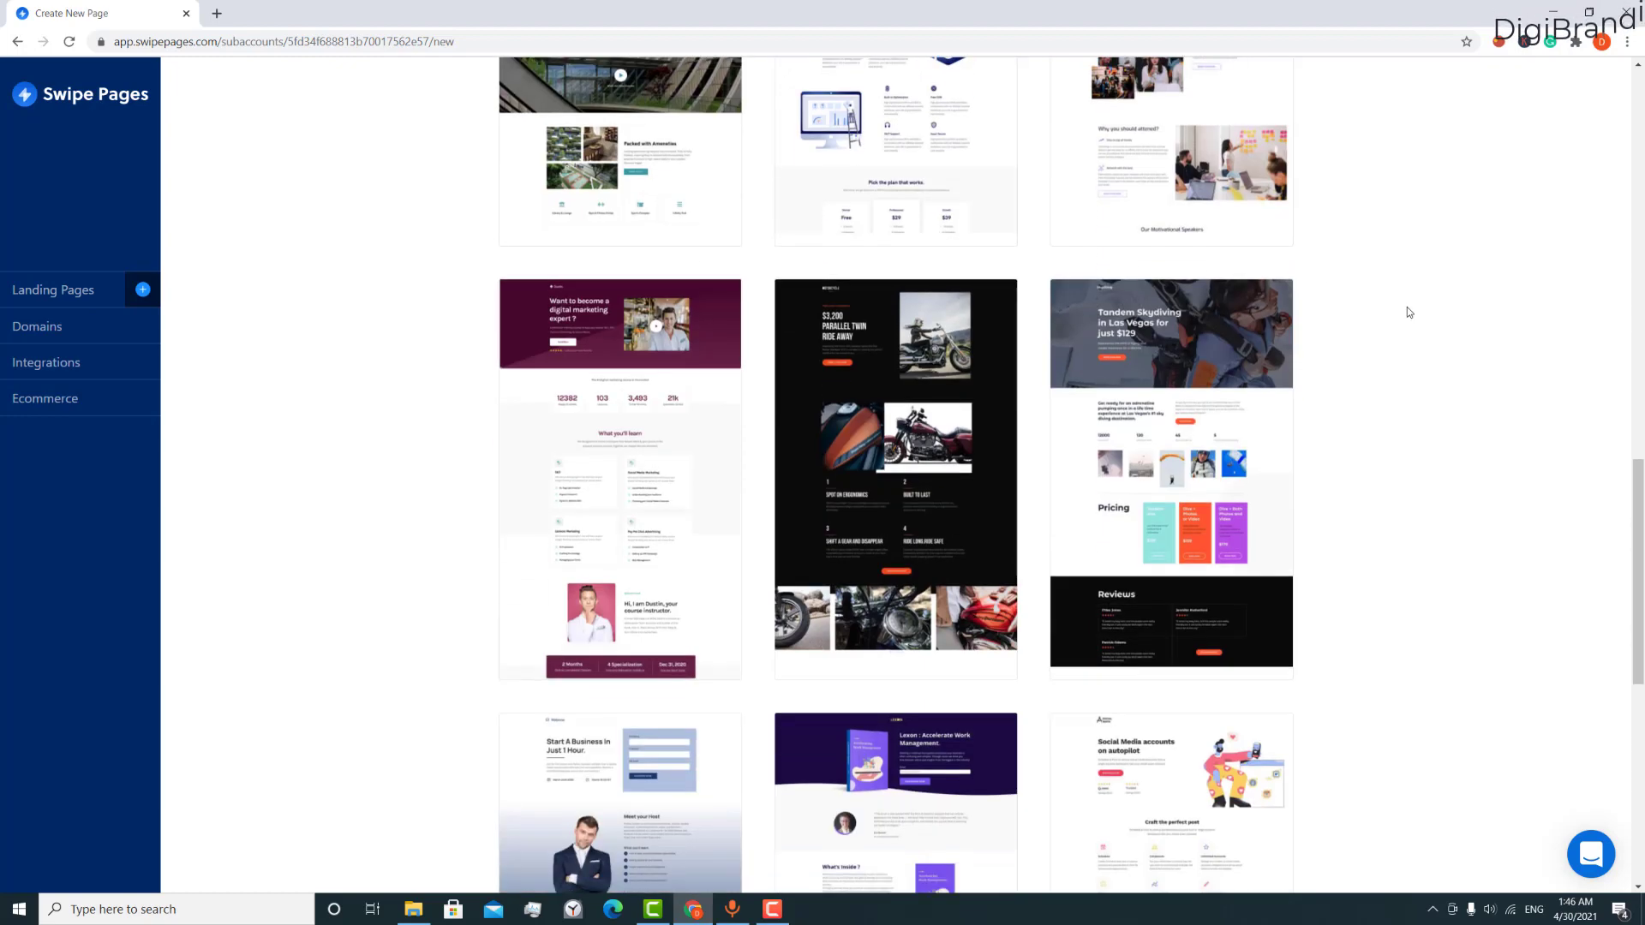
{"action": "scroll", "coordinate": [1405, 239], "scroll_direction": "down", "scroll_amount": 2}
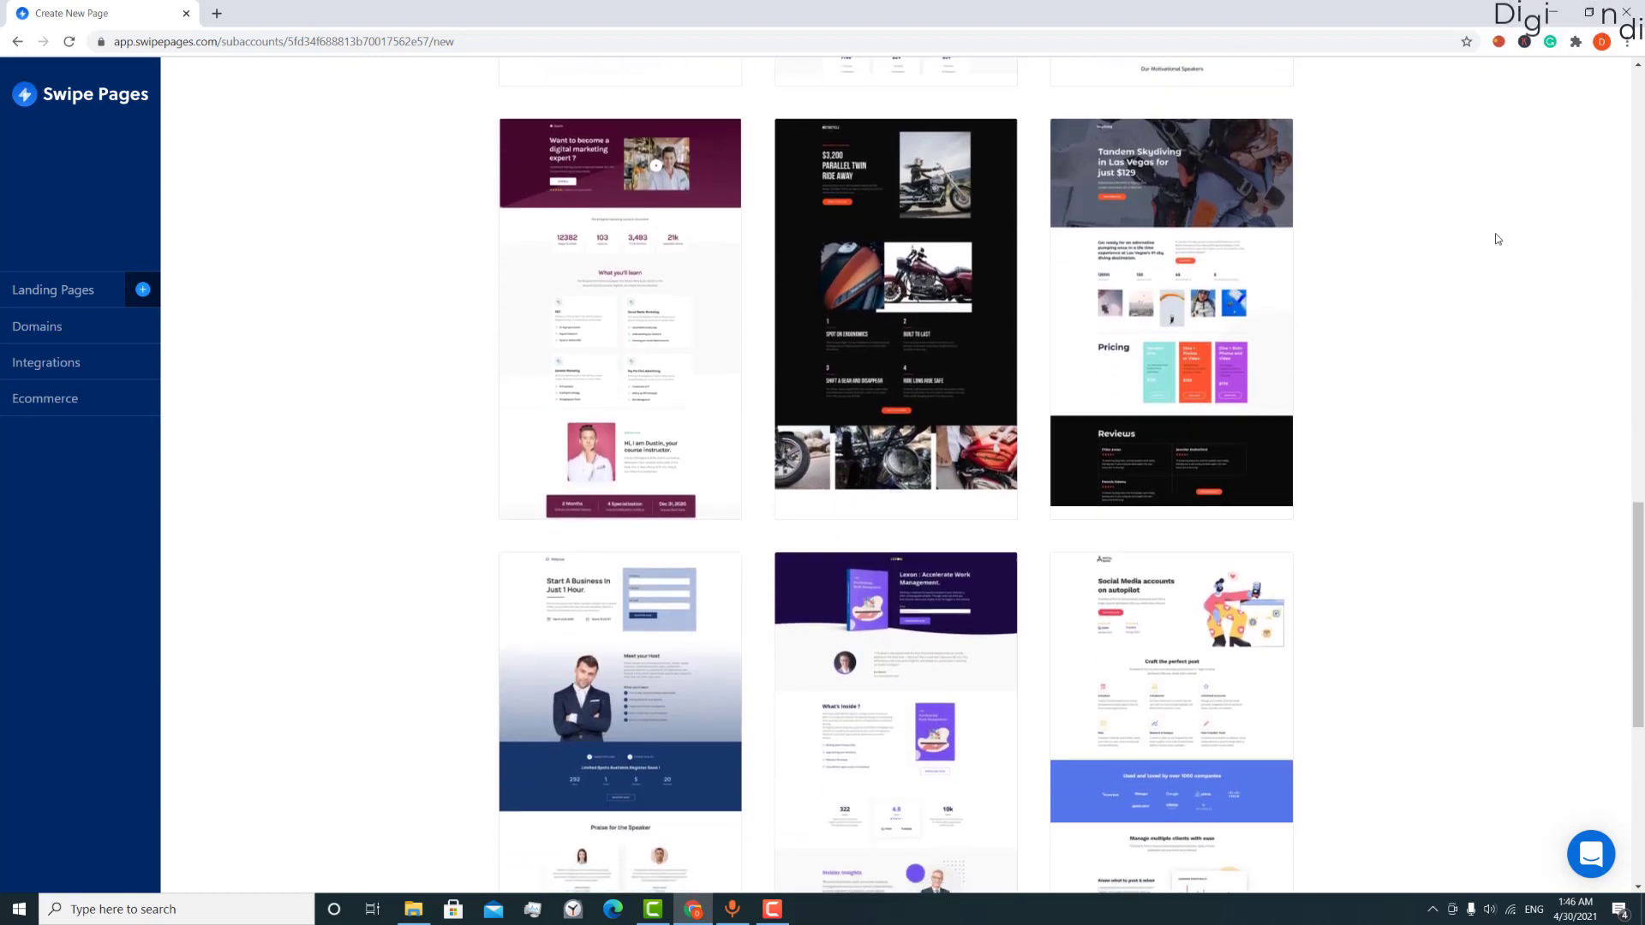
{"action": "scroll", "coordinate": [1428, 257], "scroll_direction": "down", "scroll_amount": 5}
{"action": "mouse_move", "coordinate": [532, 352]}
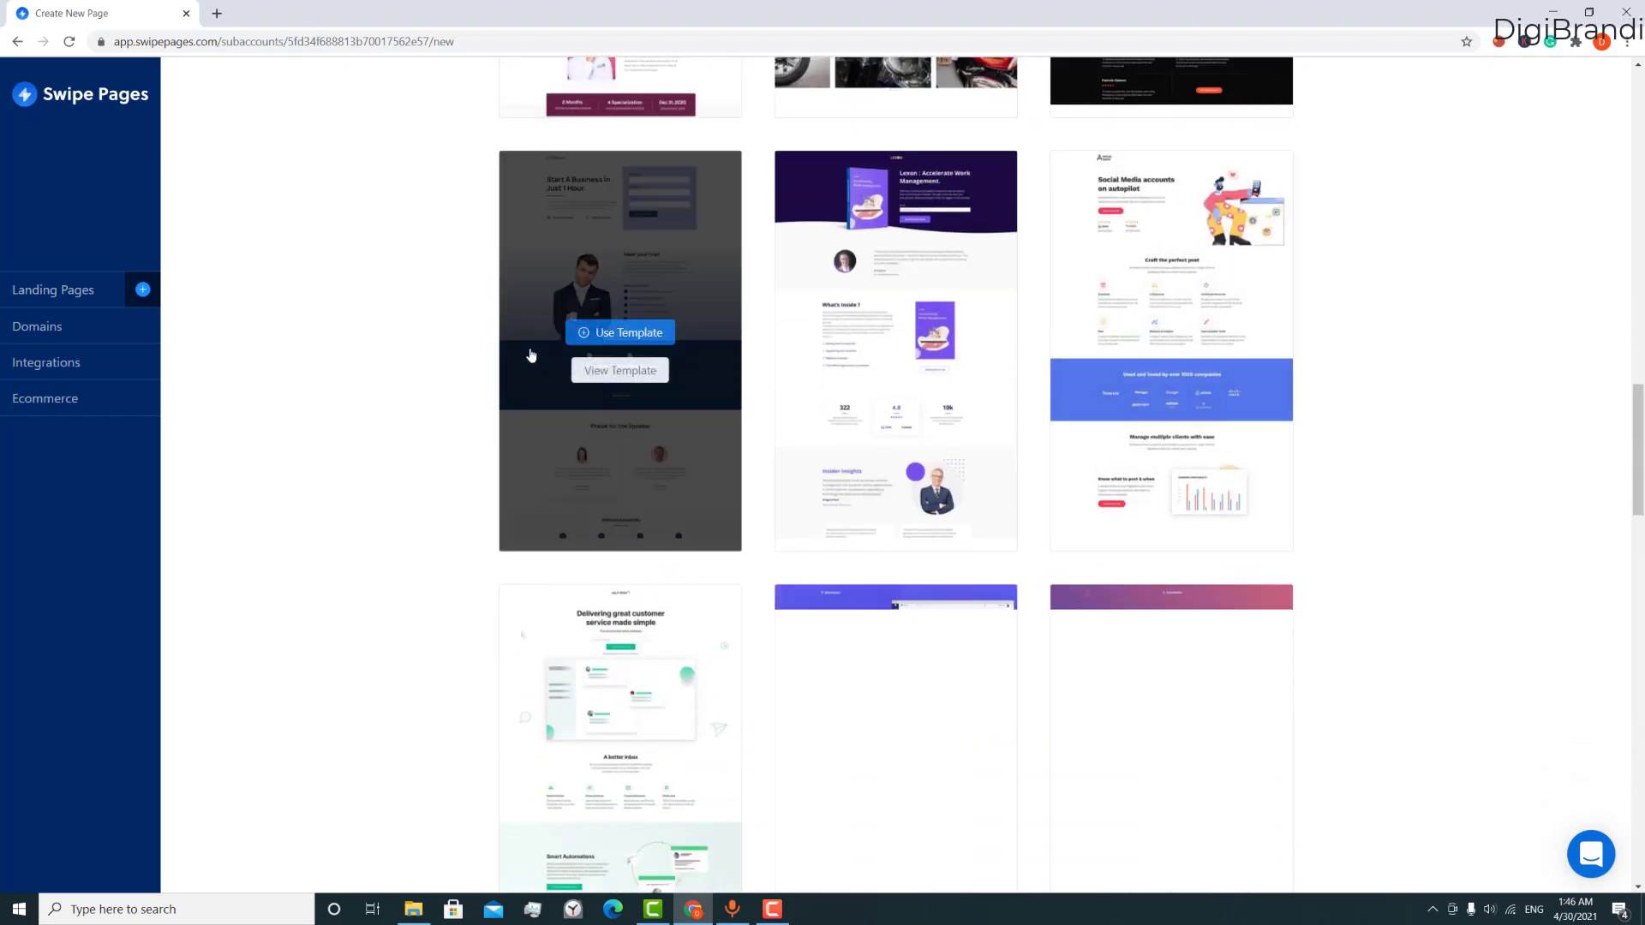
{"action": "left_click", "coordinate": [649, 338]}
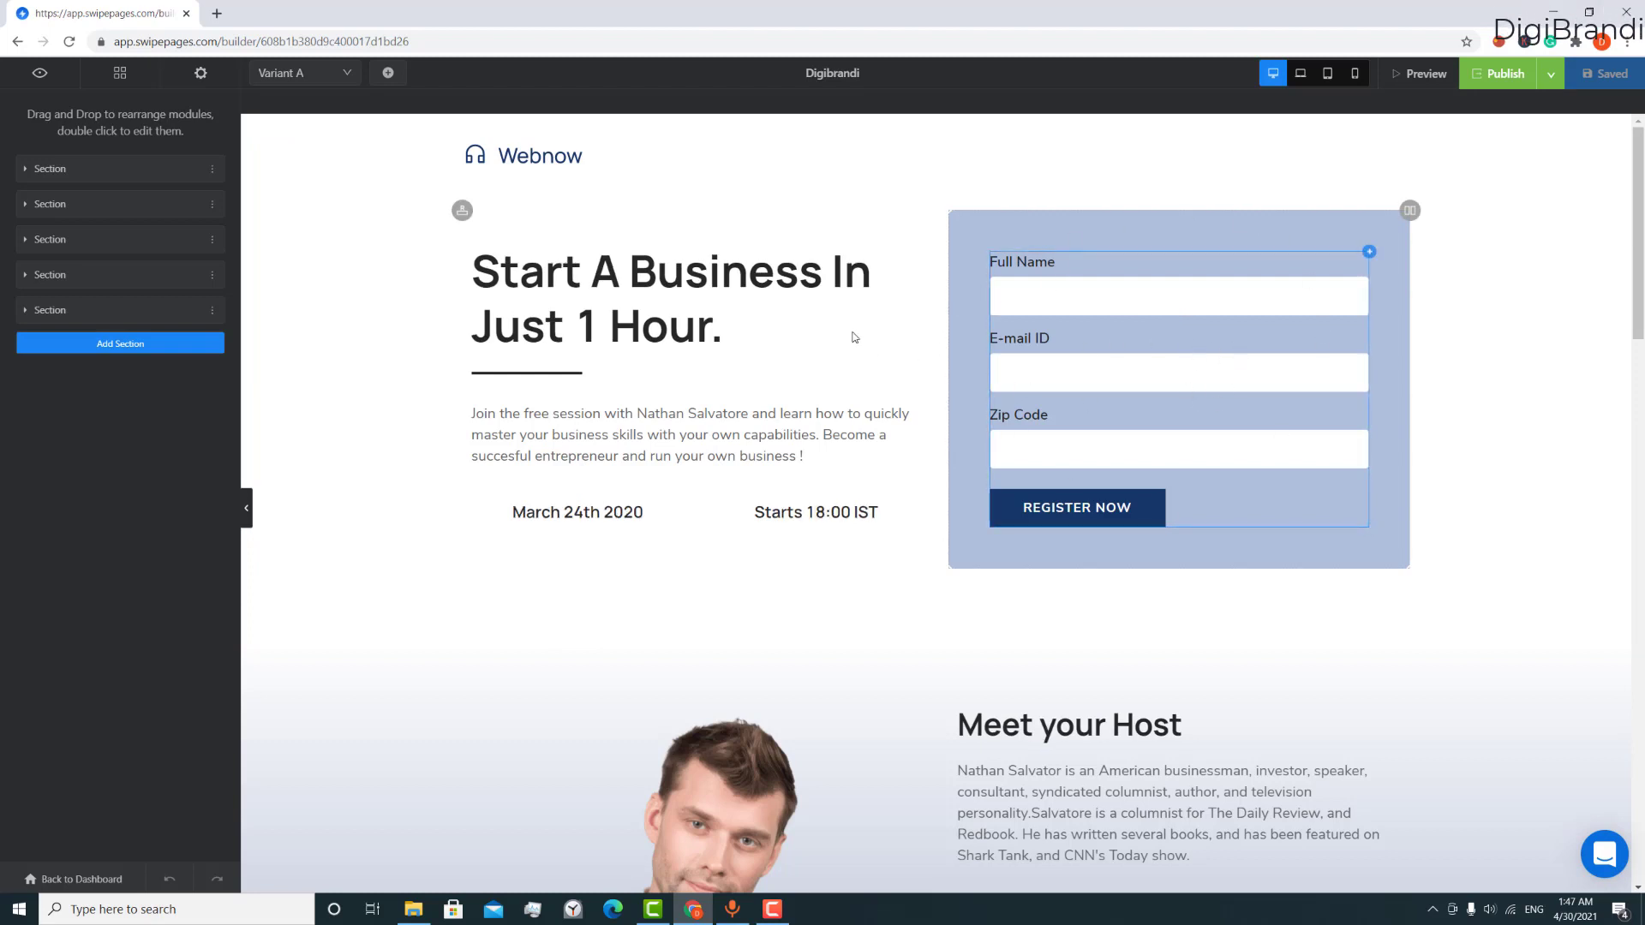
- Look through the template's sections in the builder, from the registration form and host to the countdown, testimonials and webinar essentials
{"action": "scroll", "coordinate": [704, 314], "scroll_direction": "down", "scroll_amount": 5}
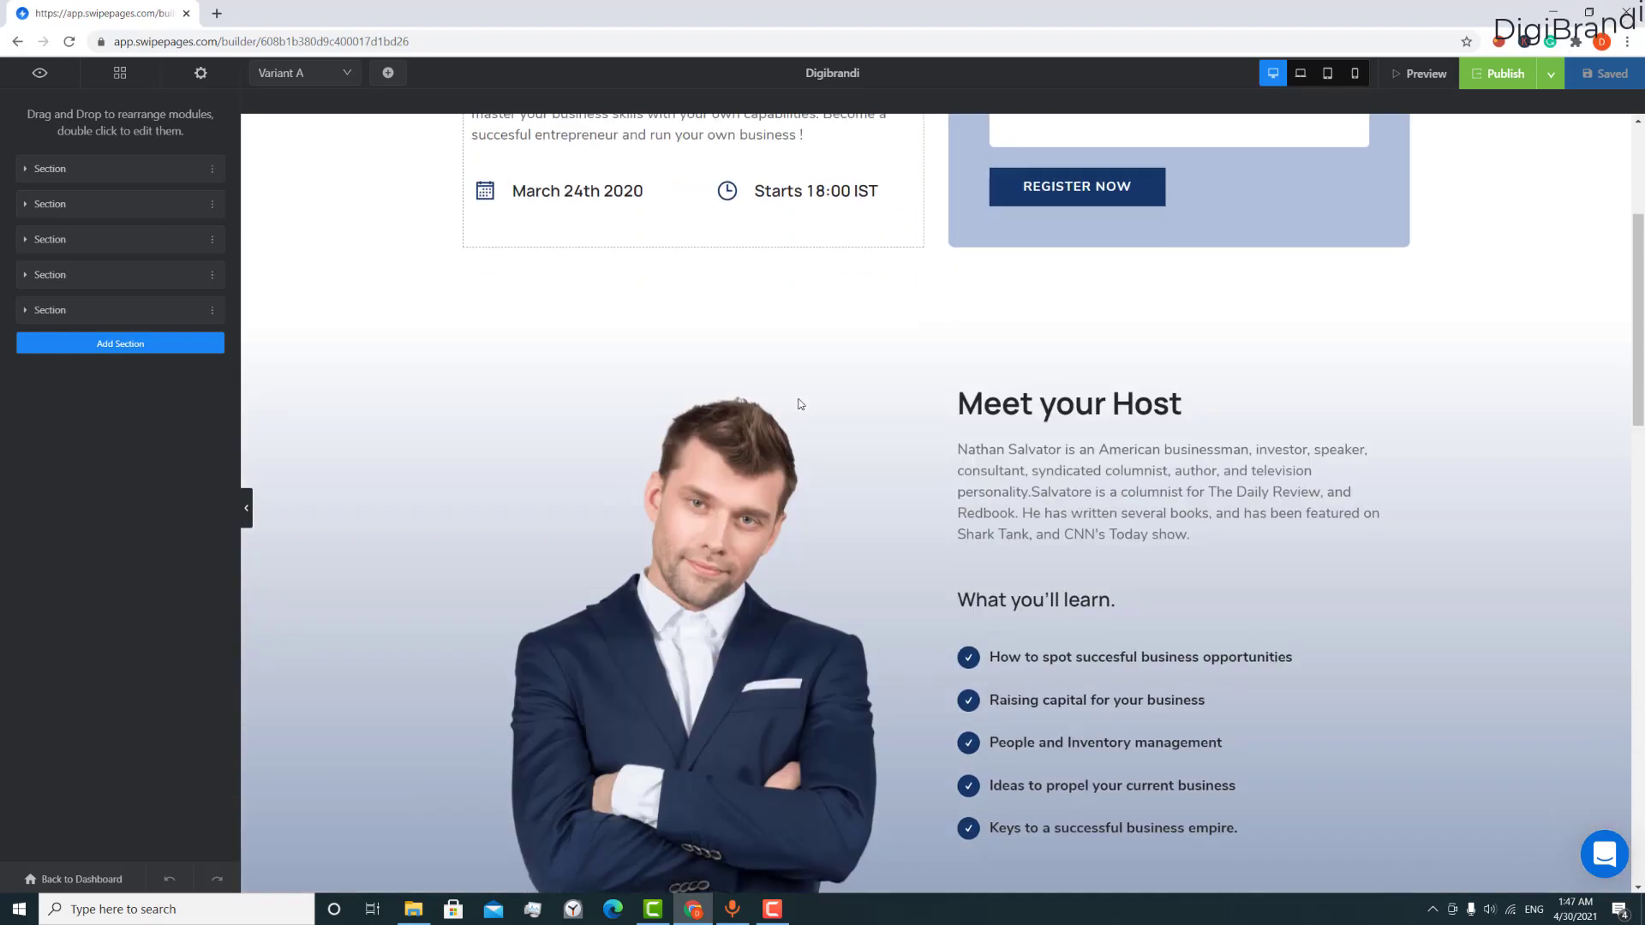
{"action": "scroll", "coordinate": [599, 289], "scroll_direction": "up", "scroll_amount": 5}
{"action": "scroll", "coordinate": [1180, 445], "scroll_direction": "down", "scroll_amount": 8}
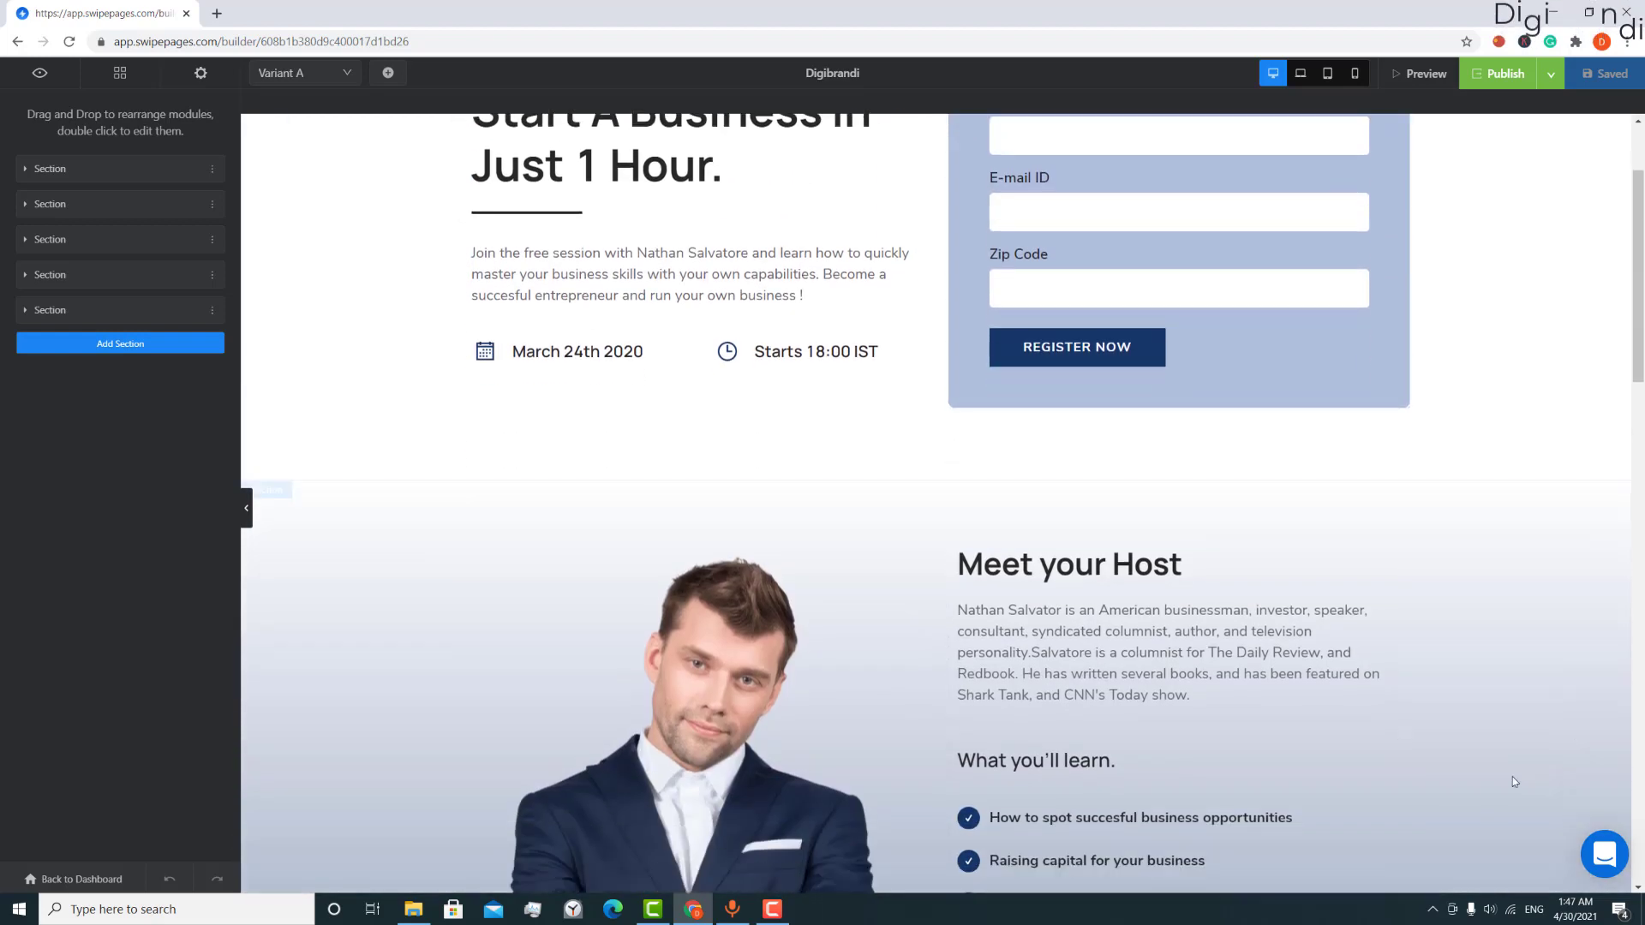
{"action": "scroll", "coordinate": [1180, 445], "scroll_direction": "up", "scroll_amount": 3}
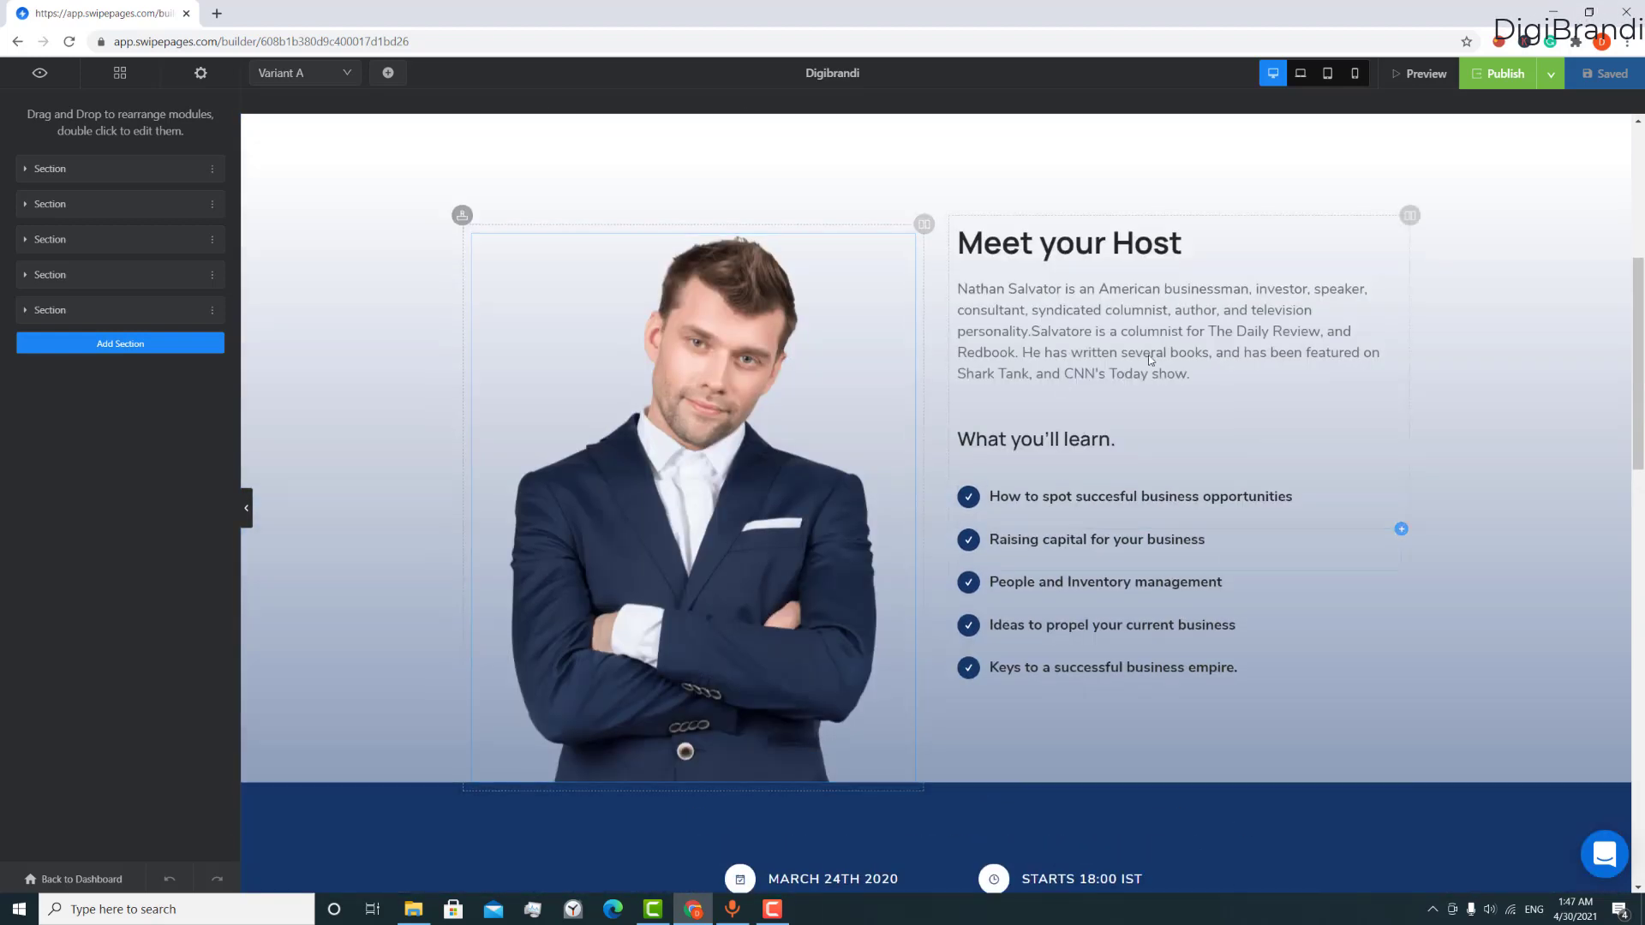
{"action": "scroll", "coordinate": [1083, 469], "scroll_direction": "down", "scroll_amount": 12}
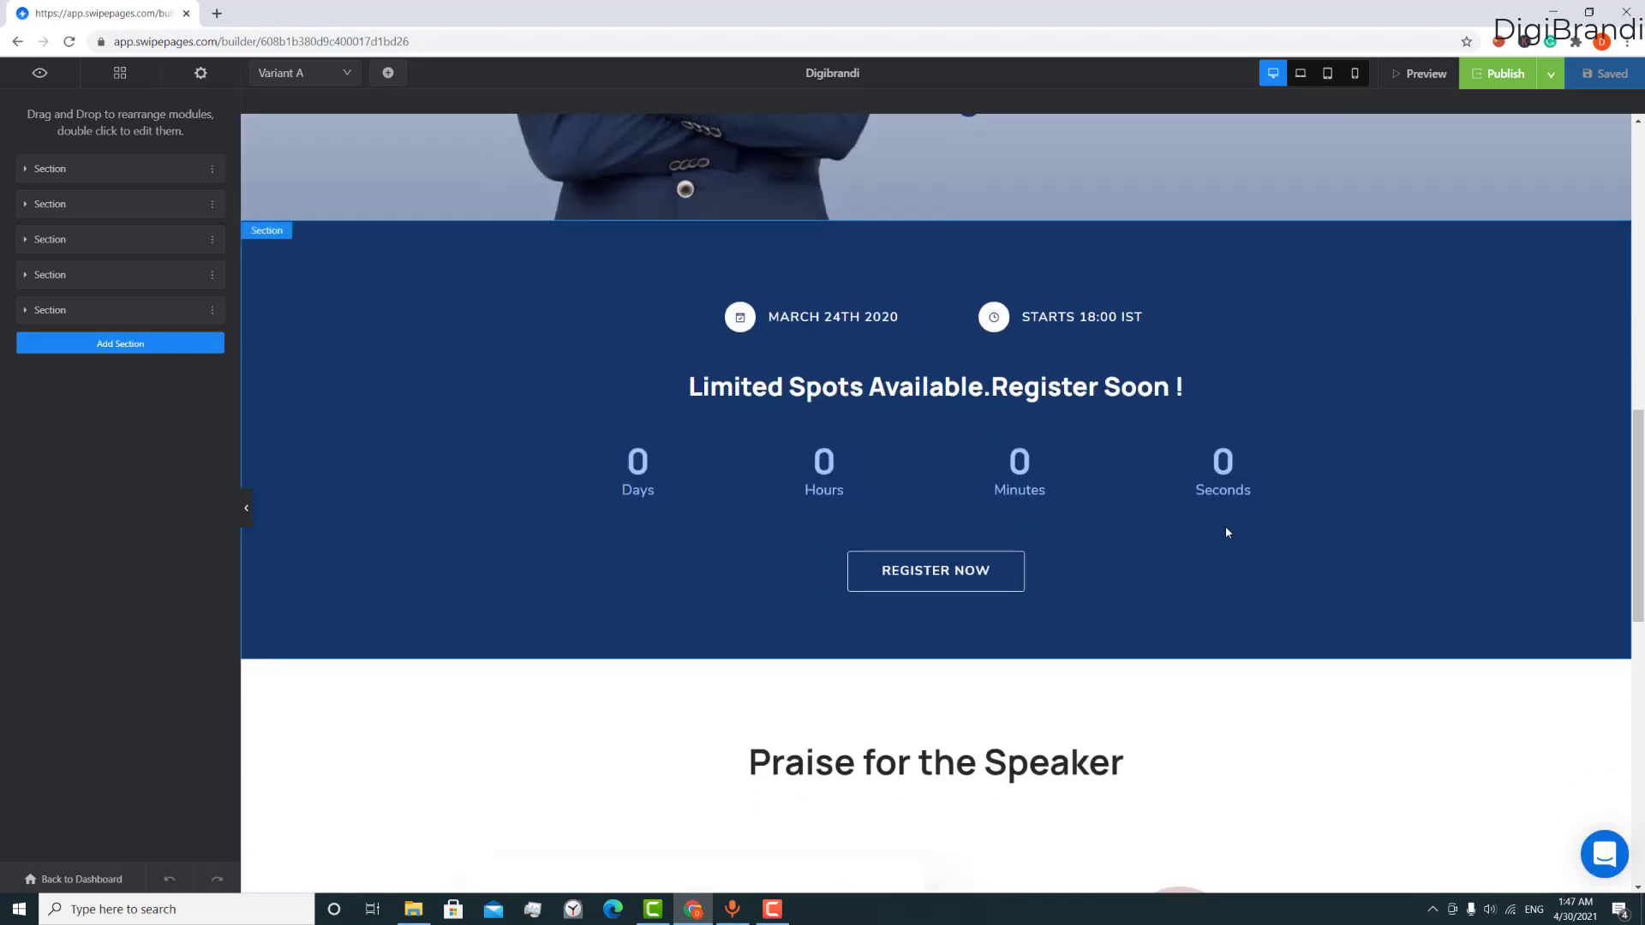
{"action": "scroll", "coordinate": [1298, 524], "scroll_direction": "down", "scroll_amount": 5}
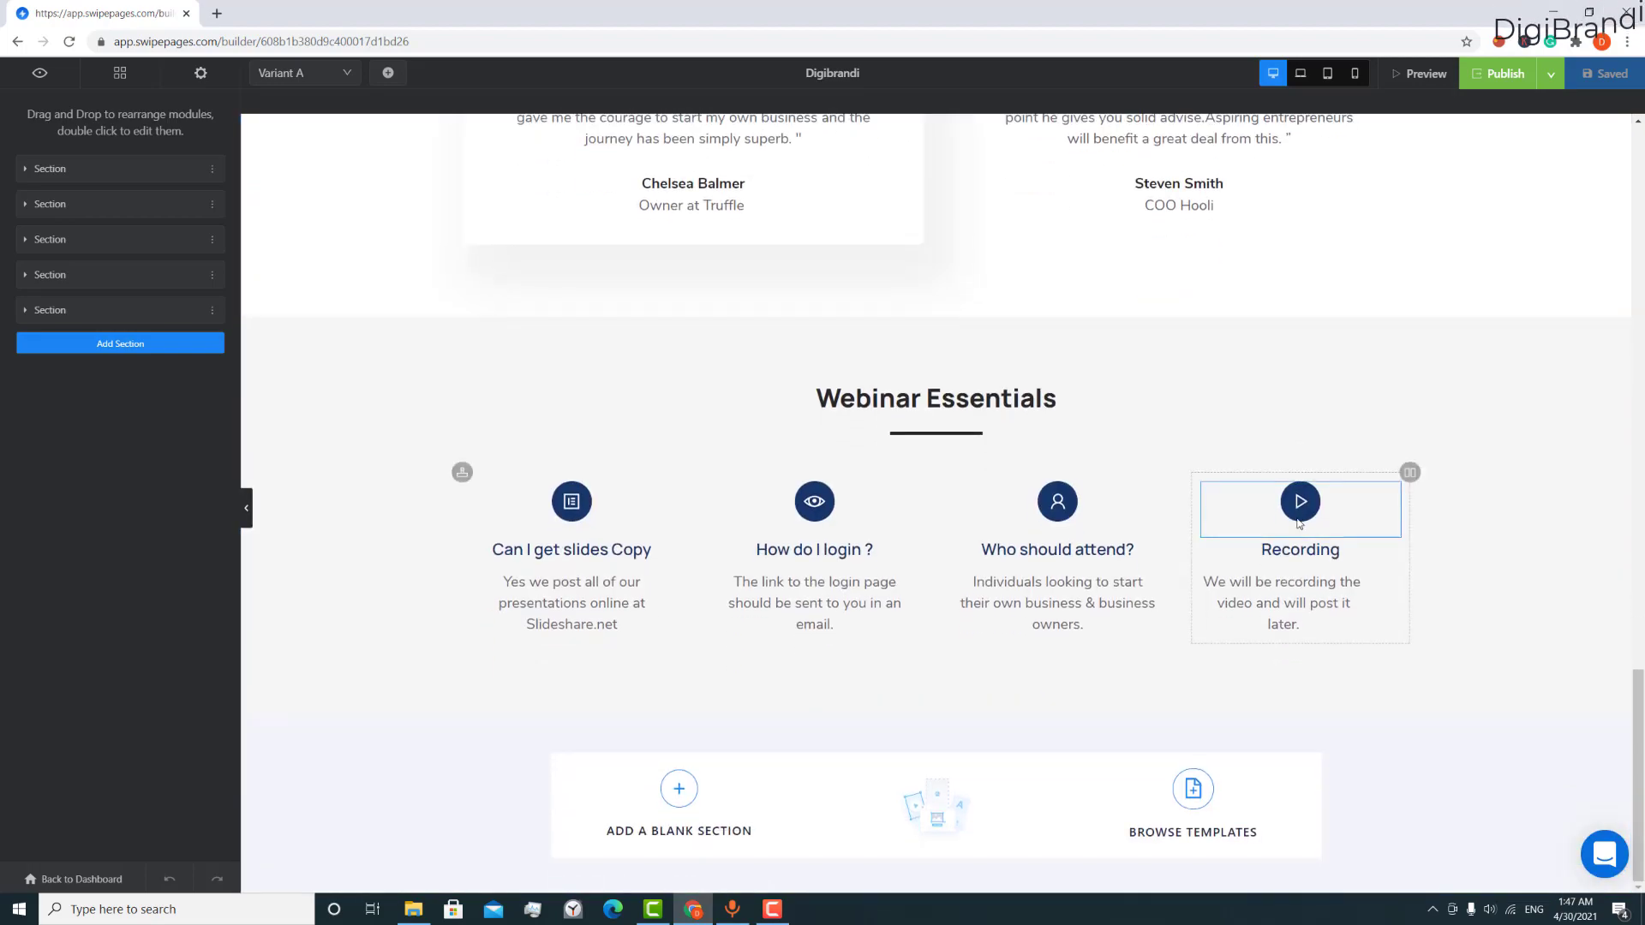
{"action": "scroll", "coordinate": [1297, 524], "scroll_direction": "up", "scroll_amount": 17}
{"action": "scroll", "coordinate": [1298, 523], "scroll_direction": "up", "scroll_amount": 7}
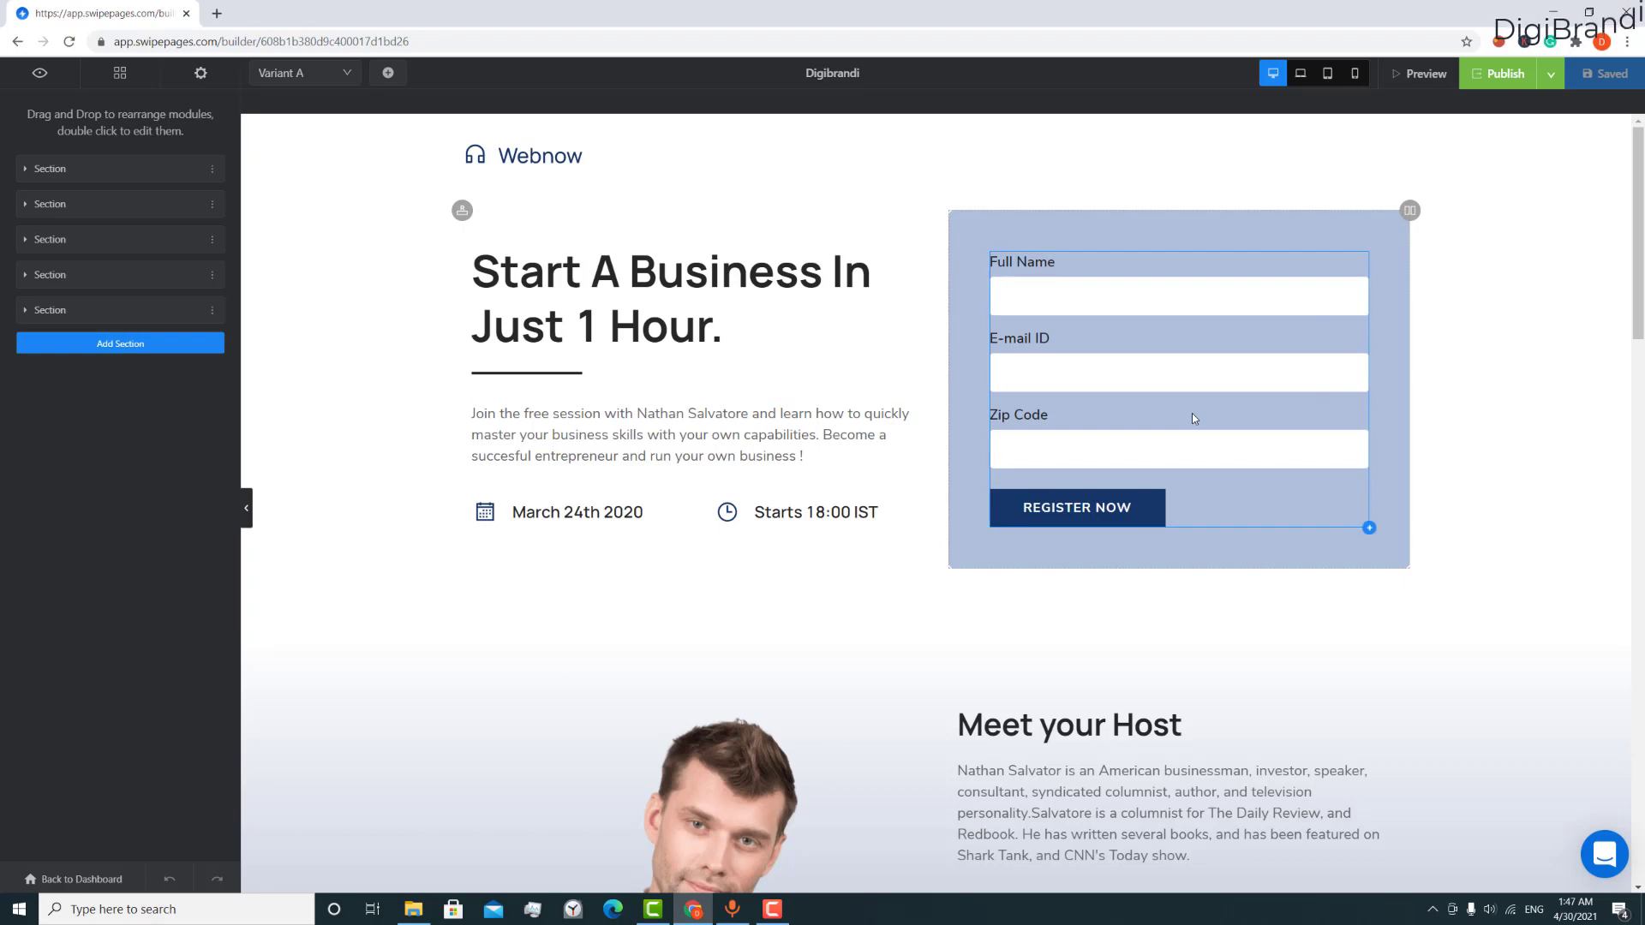
{"action": "scroll", "coordinate": [1190, 413], "scroll_direction": "down", "scroll_amount": 13}
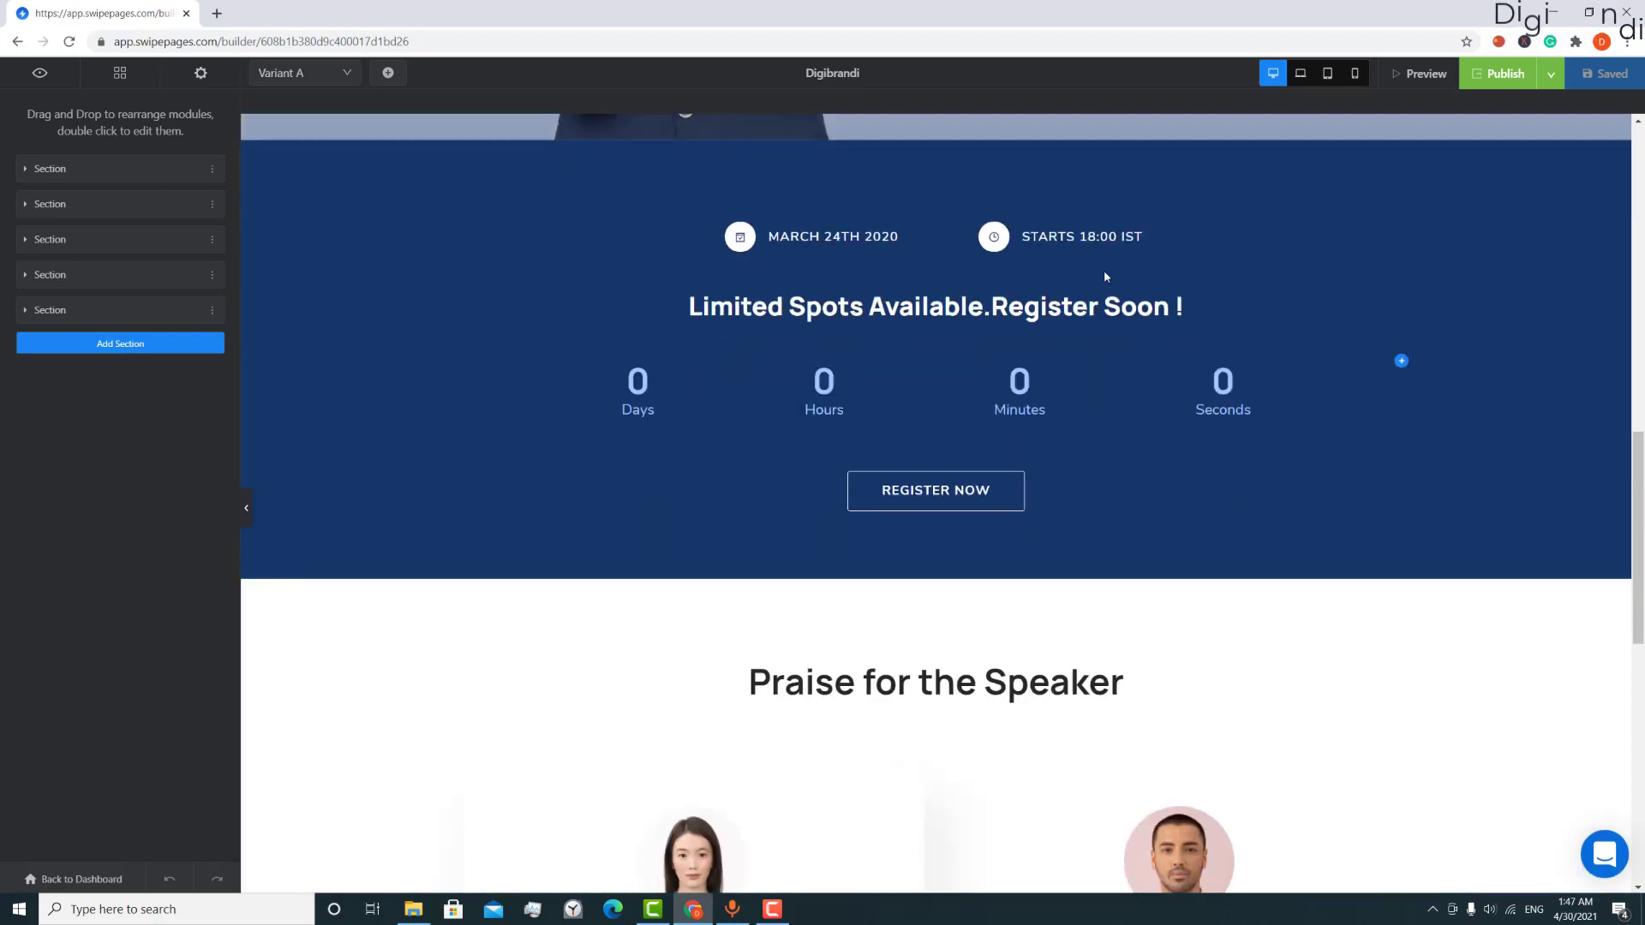
{"action": "scroll", "coordinate": [1104, 276], "scroll_direction": "up", "scroll_amount": 1}
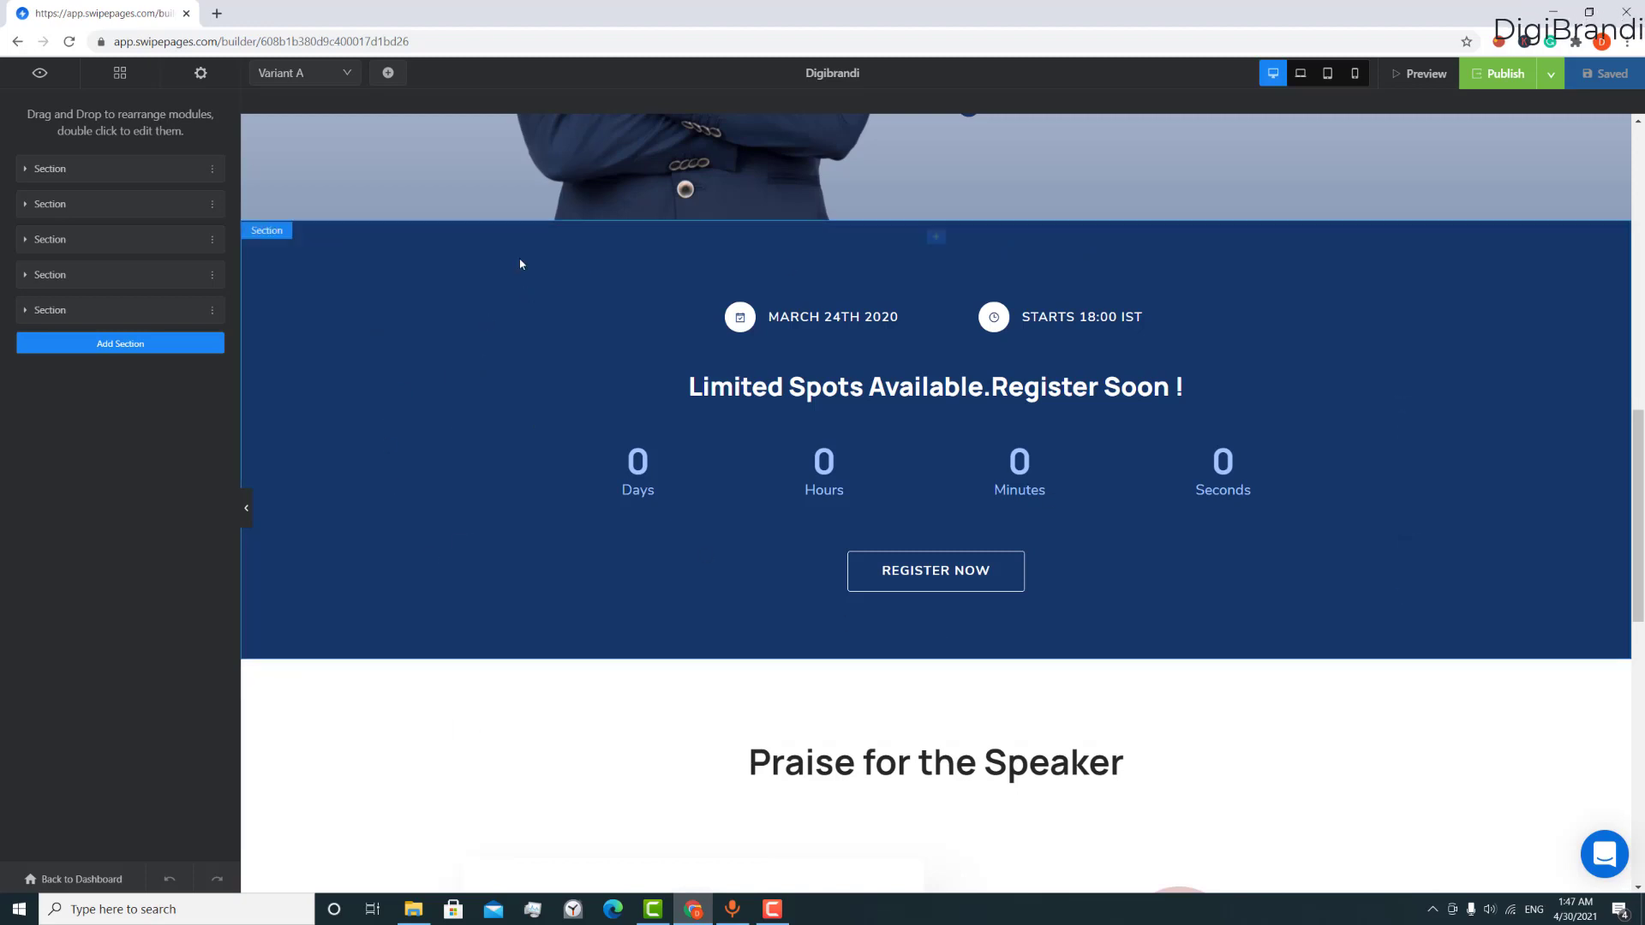
- Select the dark blue countdown section so that its style settings open
{"action": "right_click", "coordinate": [527, 223]}
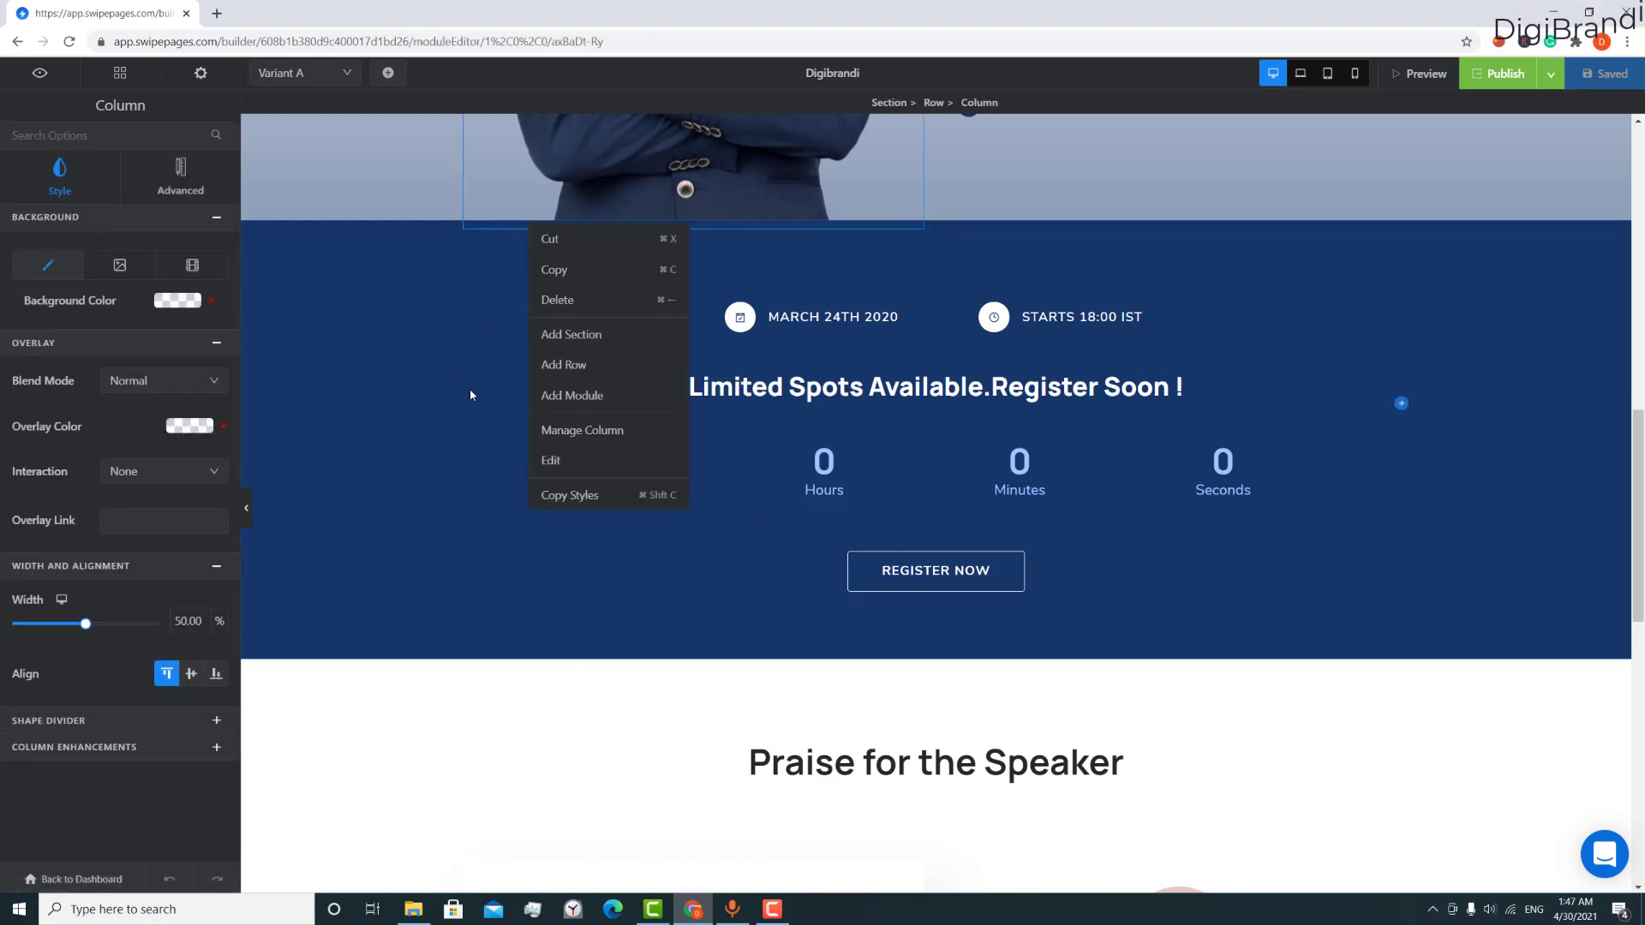
{"action": "left_click", "coordinate": [470, 394]}
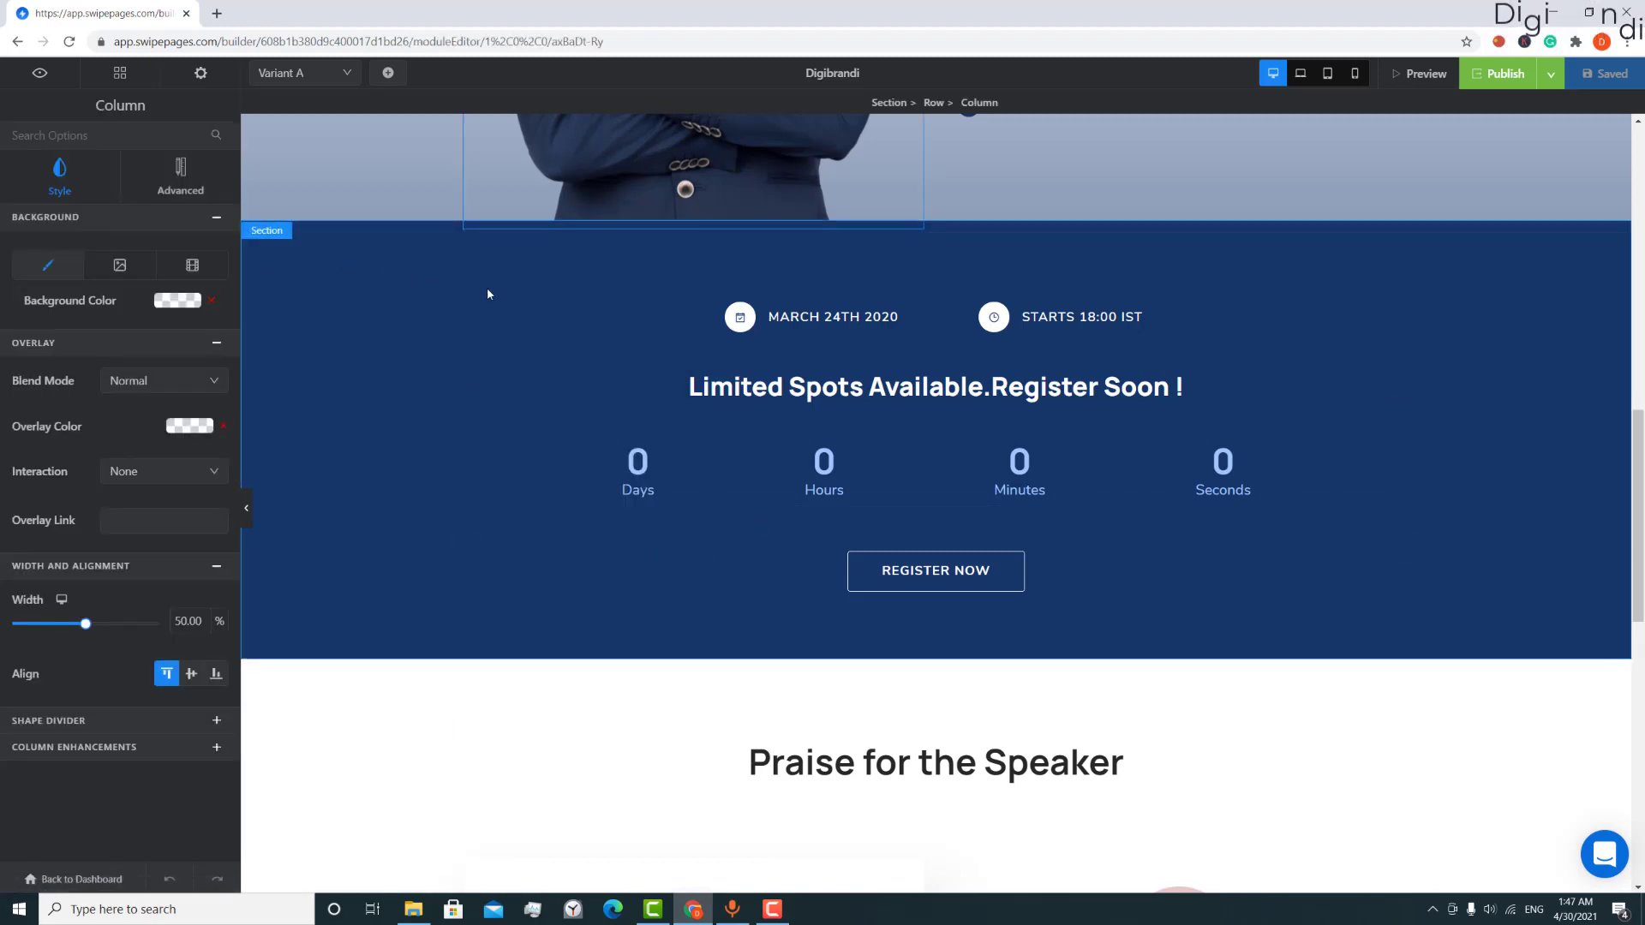
{"action": "left_click", "coordinate": [392, 340]}
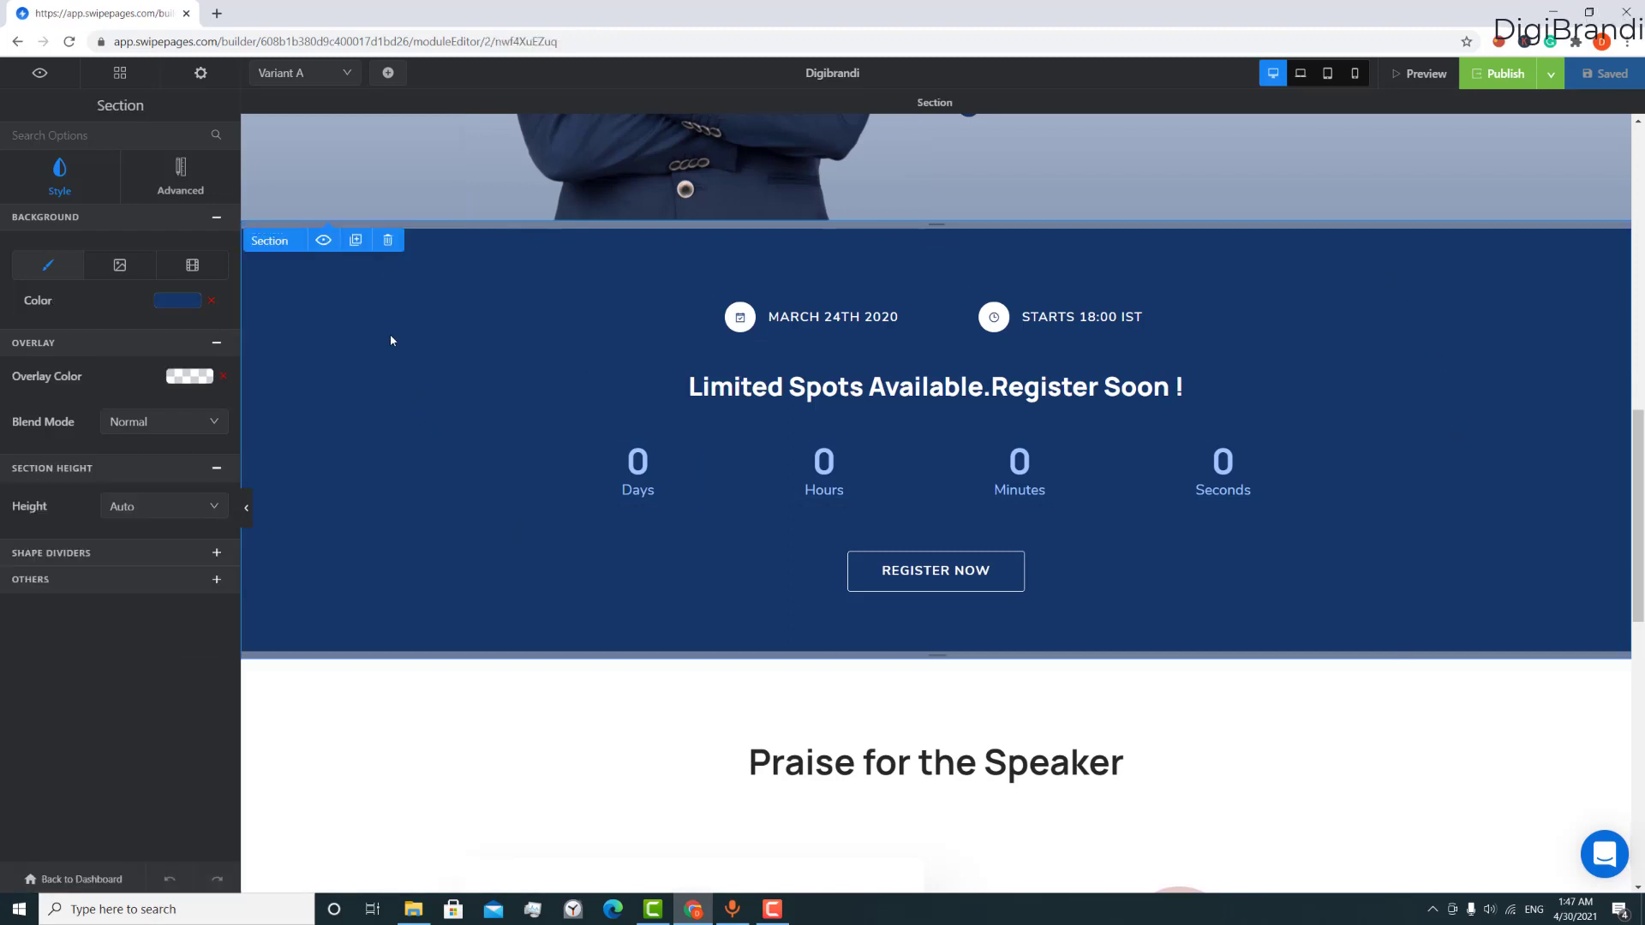
- Delete the dark blue countdown section and check the sections around the gap
{"action": "left_click", "coordinate": [390, 241]}
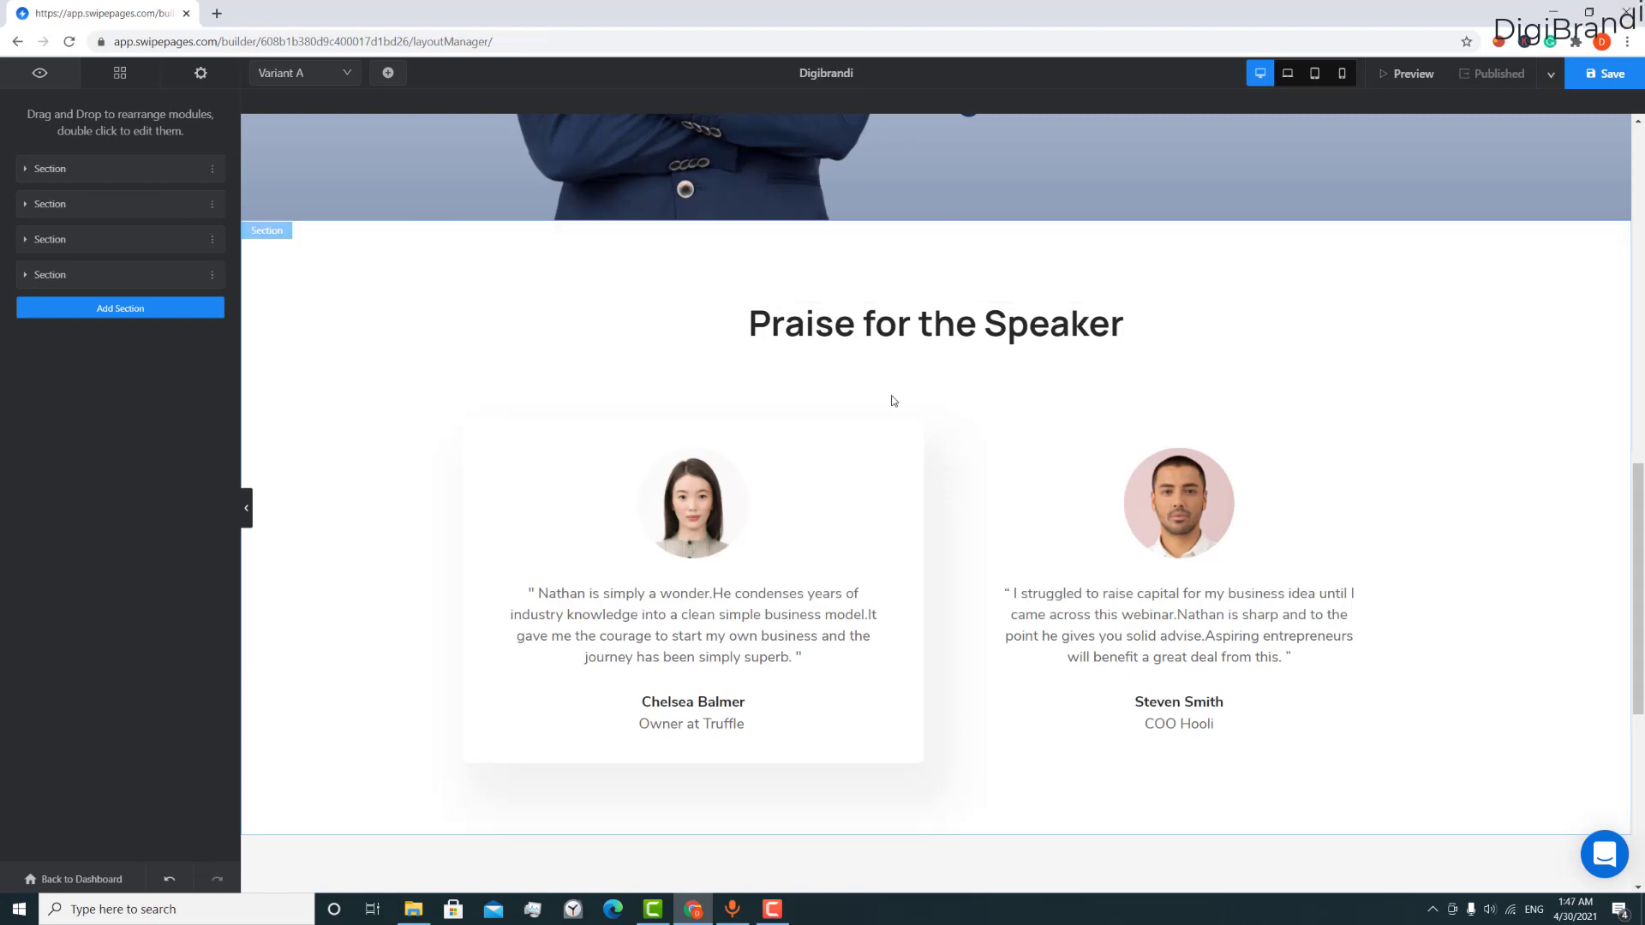
{"action": "scroll", "coordinate": [857, 407], "scroll_direction": "down", "scroll_amount": 5}
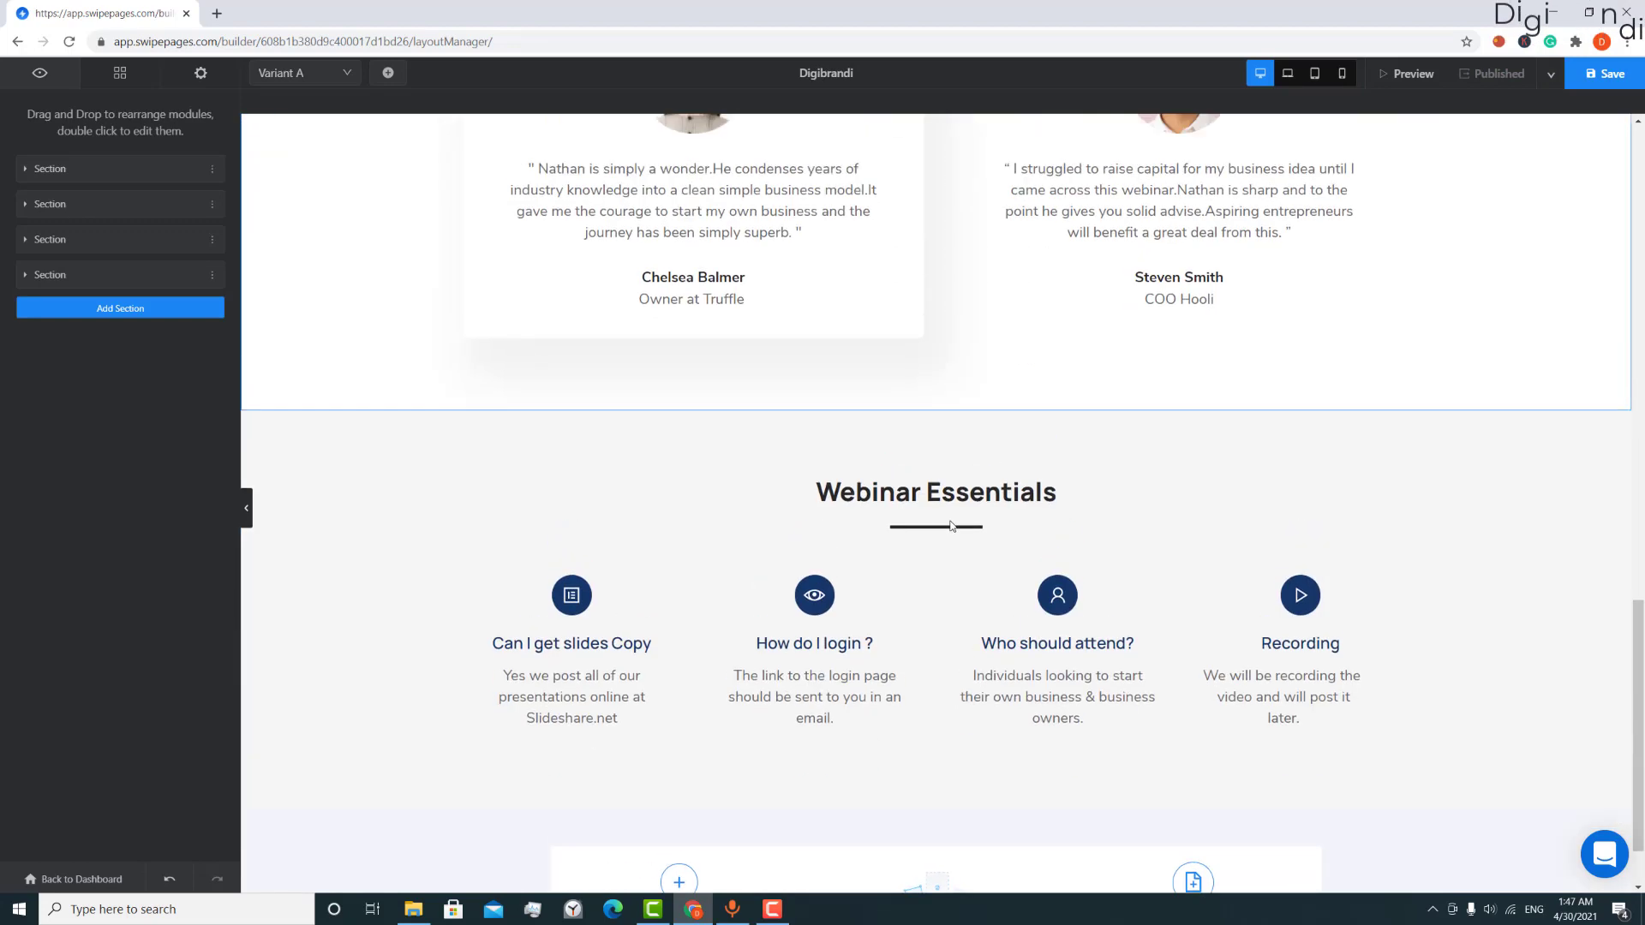
{"action": "scroll", "coordinate": [790, 620], "scroll_direction": "up", "scroll_amount": 6}
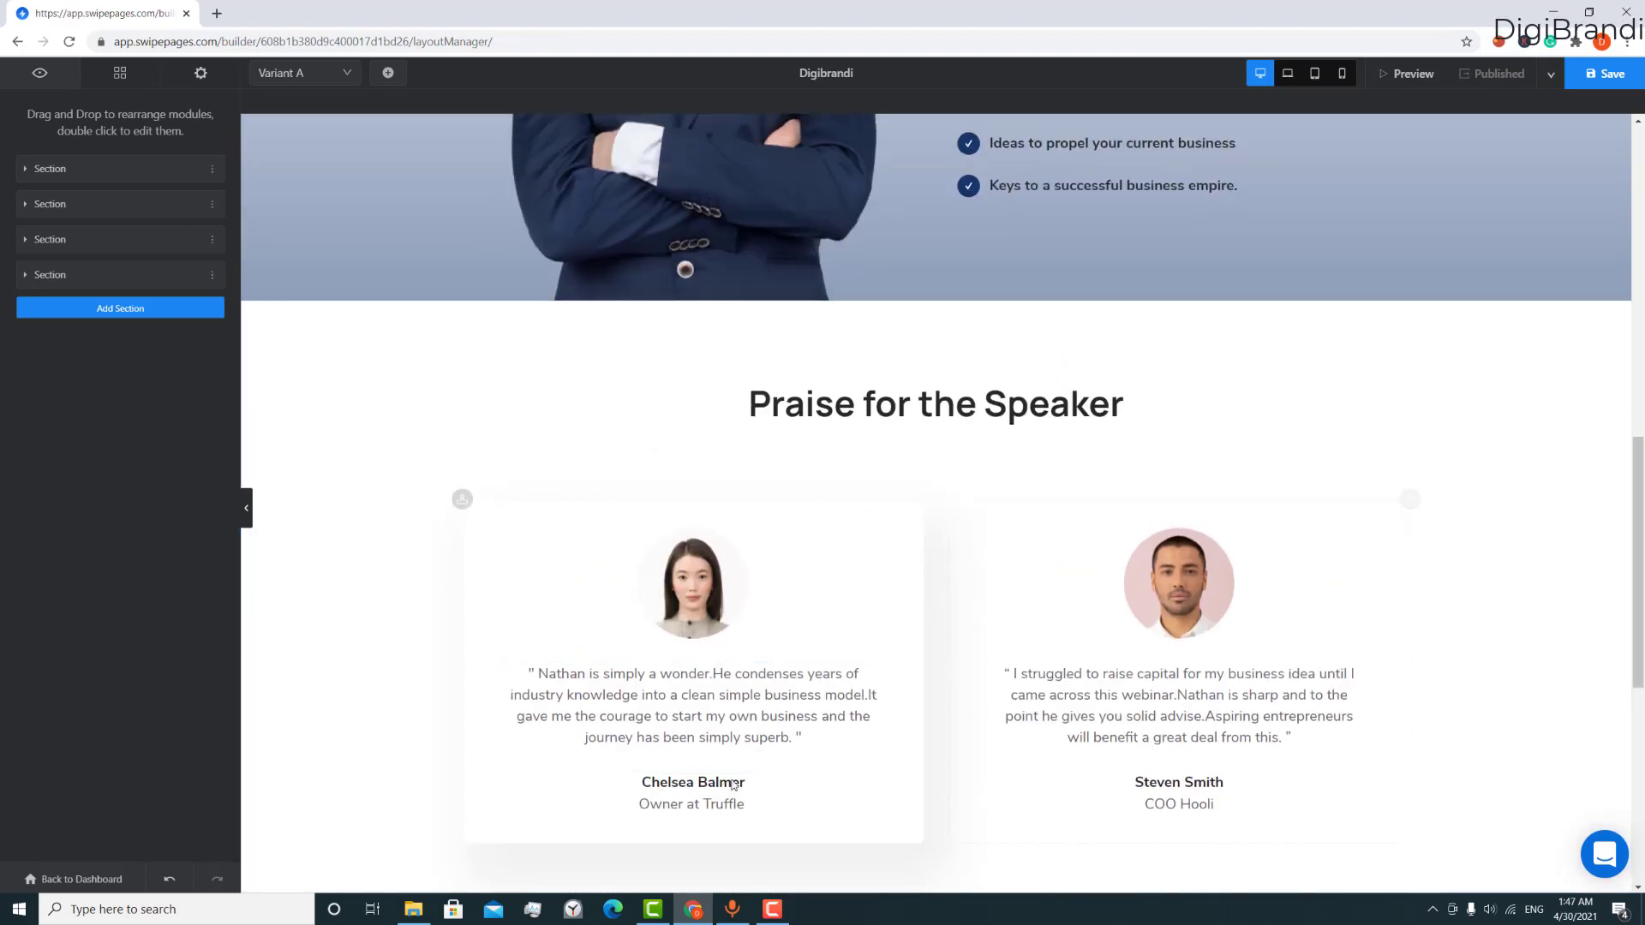
- Select the first testimonial's quote to show its text settings and look over the whole page layout
{"action": "left_click", "coordinate": [793, 740]}
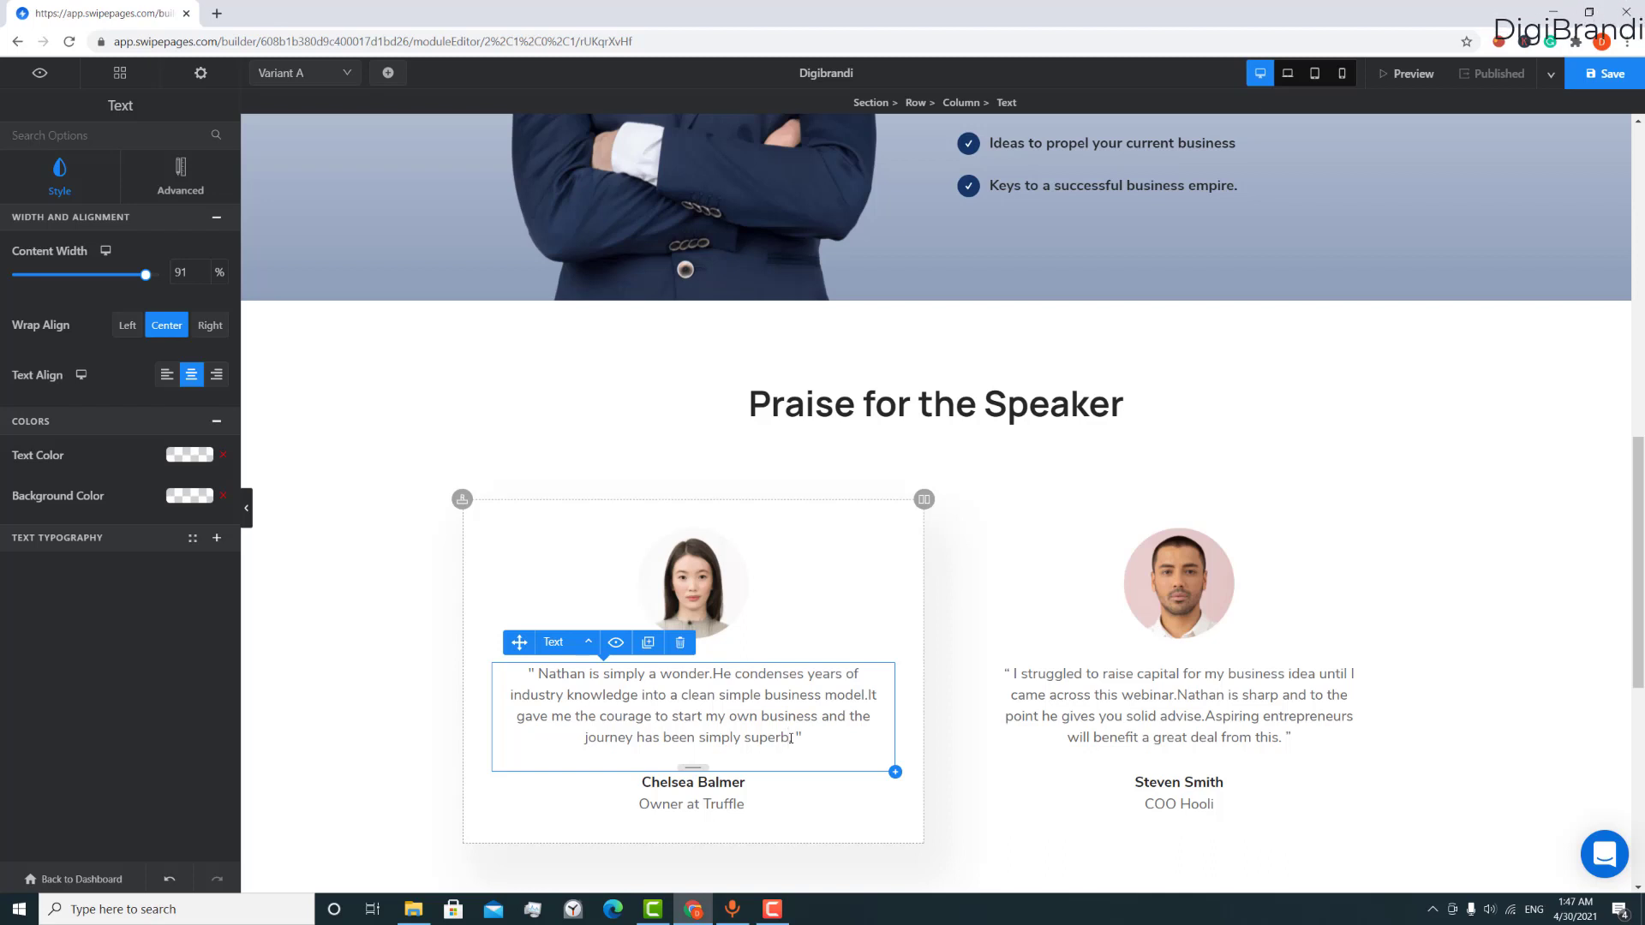
{"action": "scroll", "coordinate": [790, 739], "scroll_direction": "up", "scroll_amount": 10}
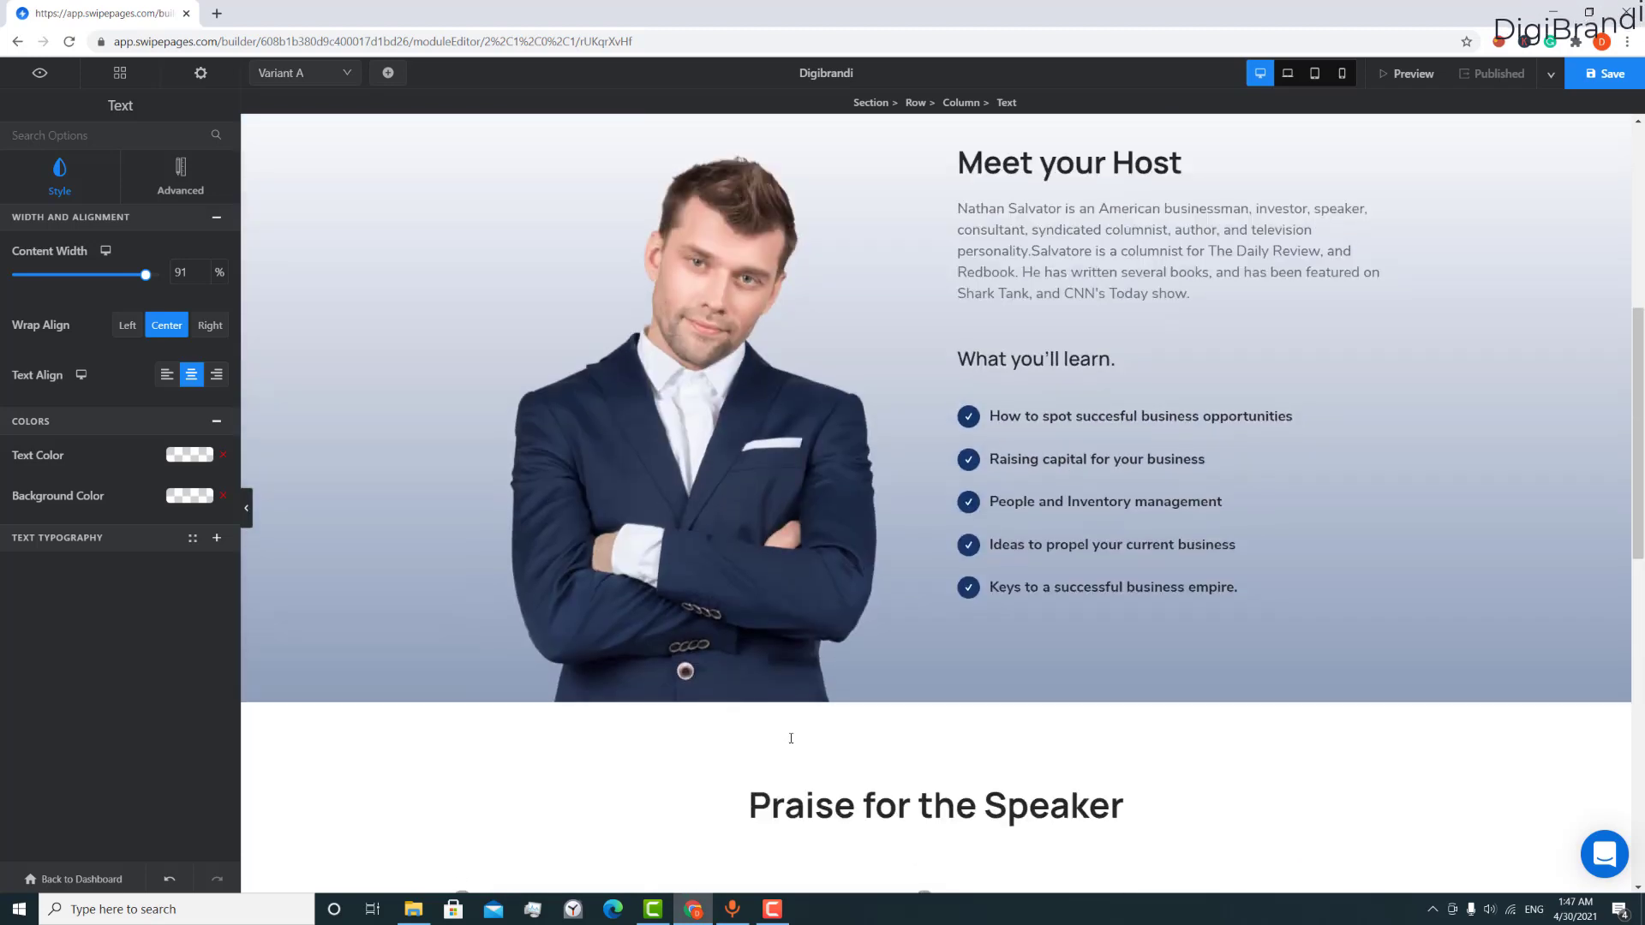
{"action": "scroll", "coordinate": [1015, 611], "scroll_direction": "up", "scroll_amount": 1}
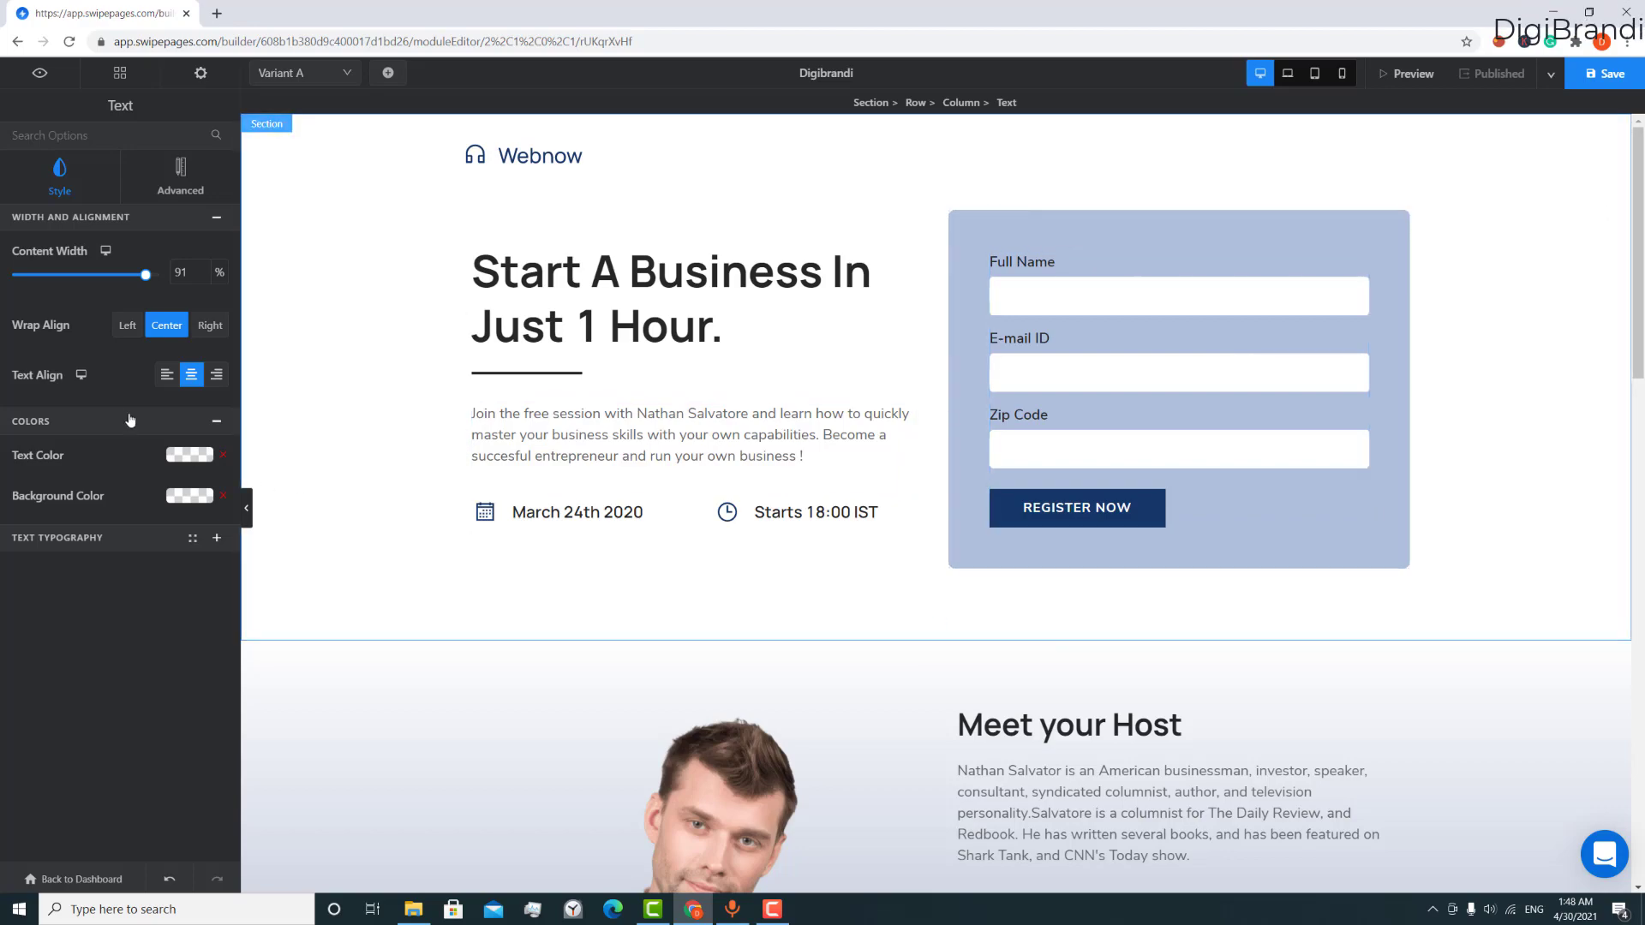
{"action": "scroll", "coordinate": [1473, 527], "scroll_direction": "down", "scroll_amount": 20}
{"action": "scroll", "coordinate": [1299, 497], "scroll_direction": "up", "scroll_amount": 20}
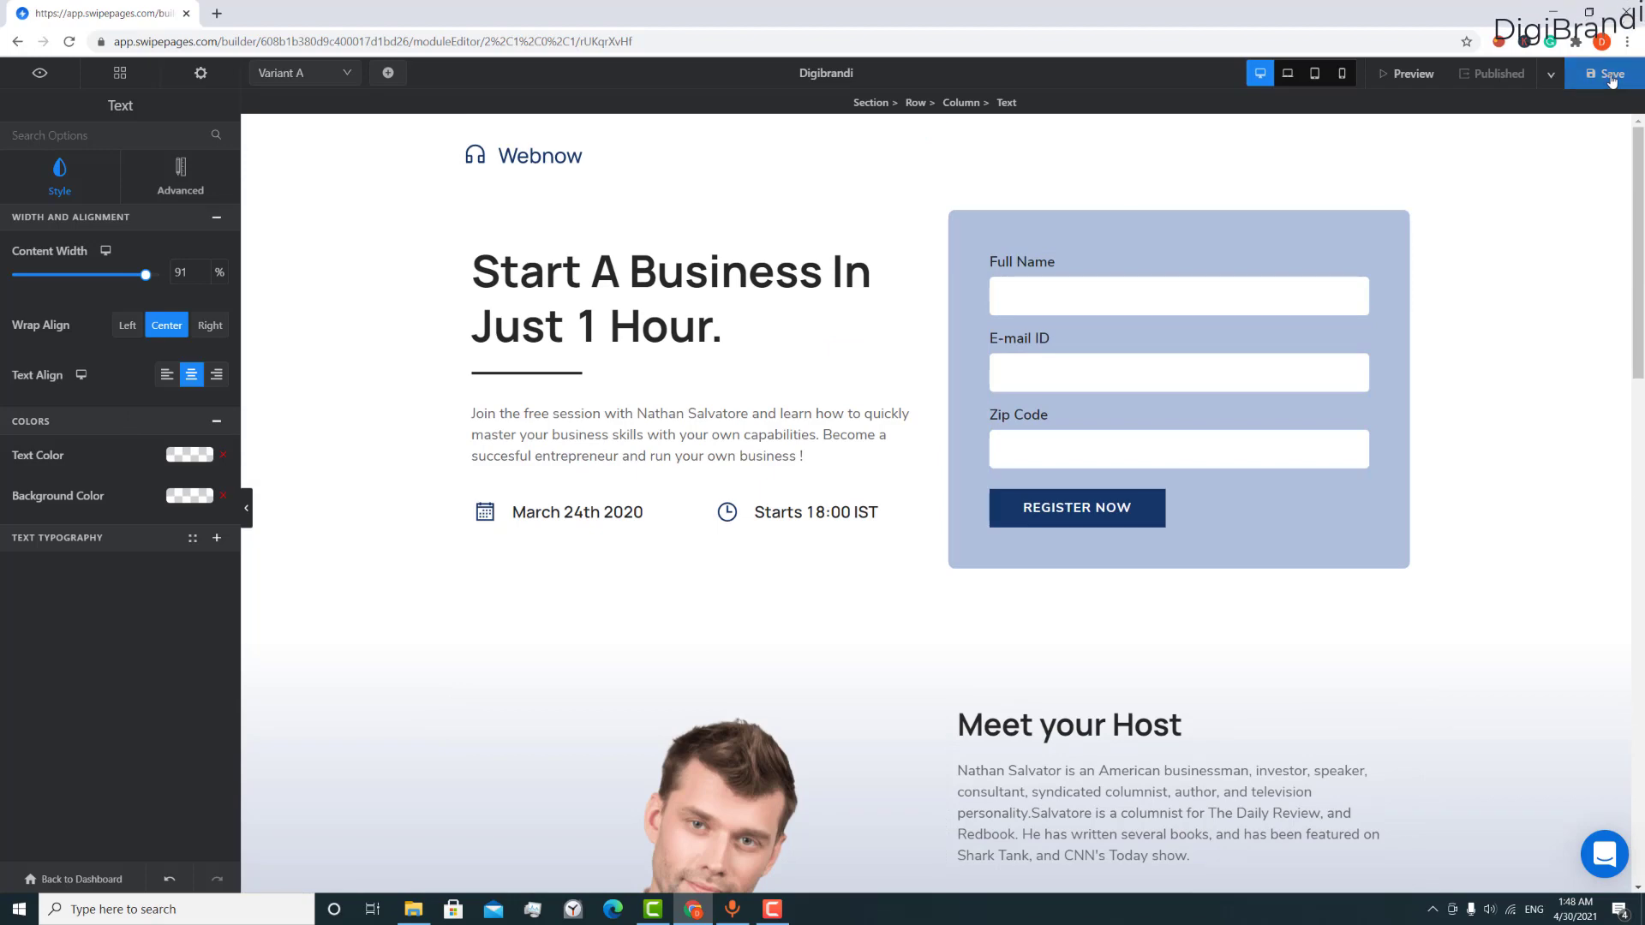
- Save the page and review its publish options for a Swipepages URL and a custom domain
{"action": "left_click", "coordinate": [1610, 76]}
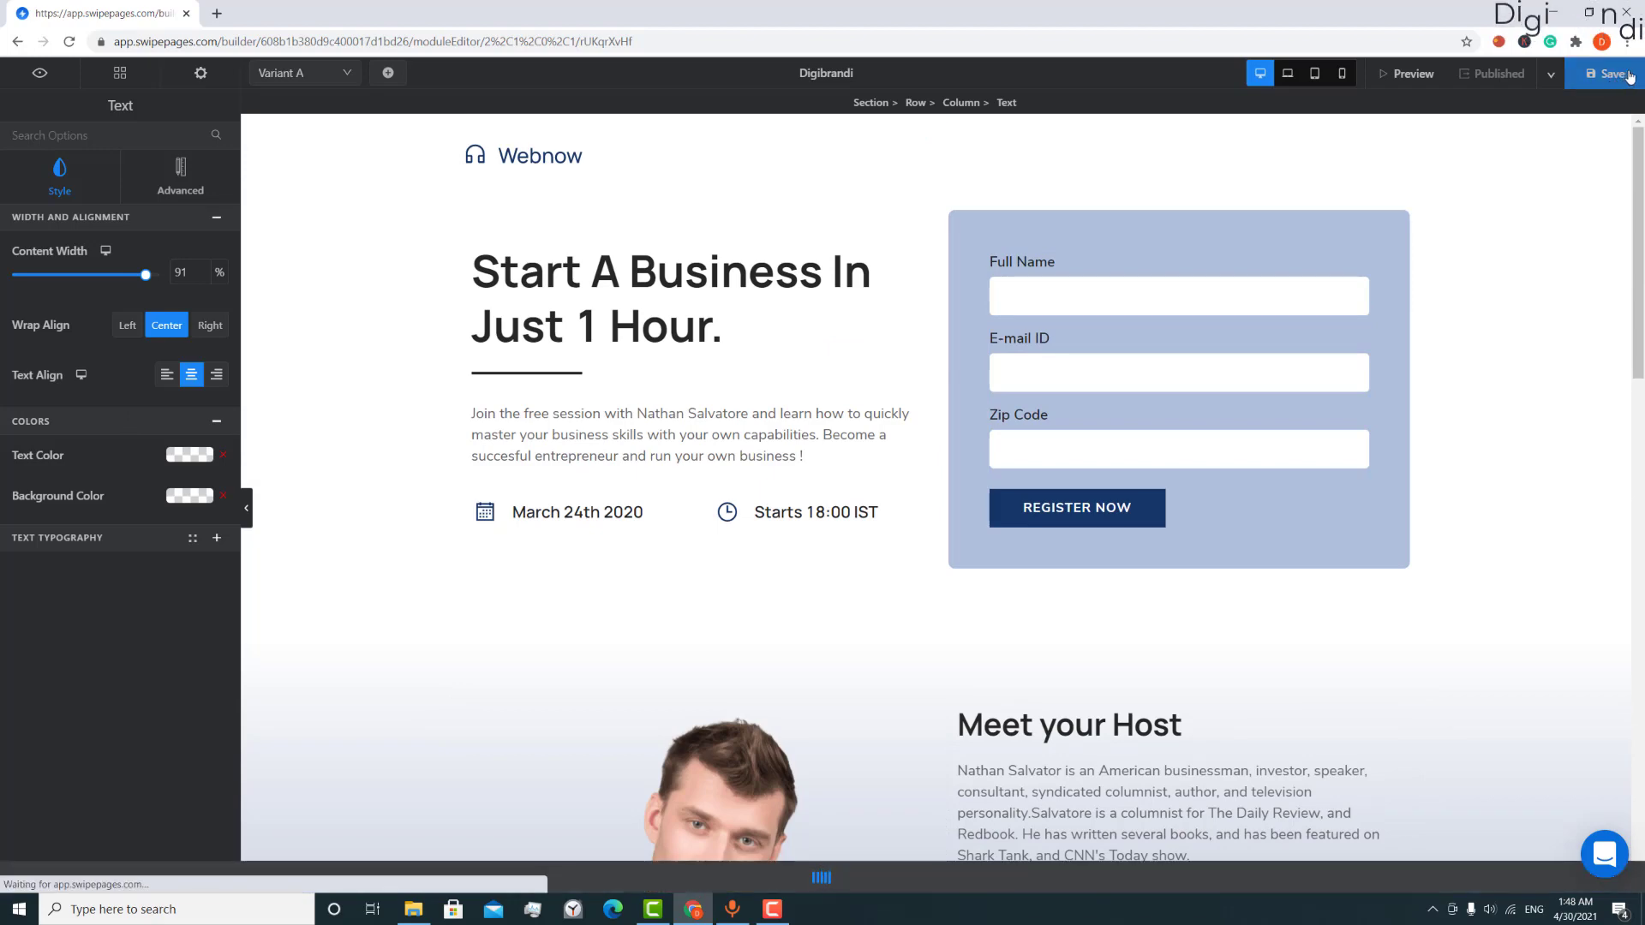
{"action": "left_click", "coordinate": [1505, 74]}
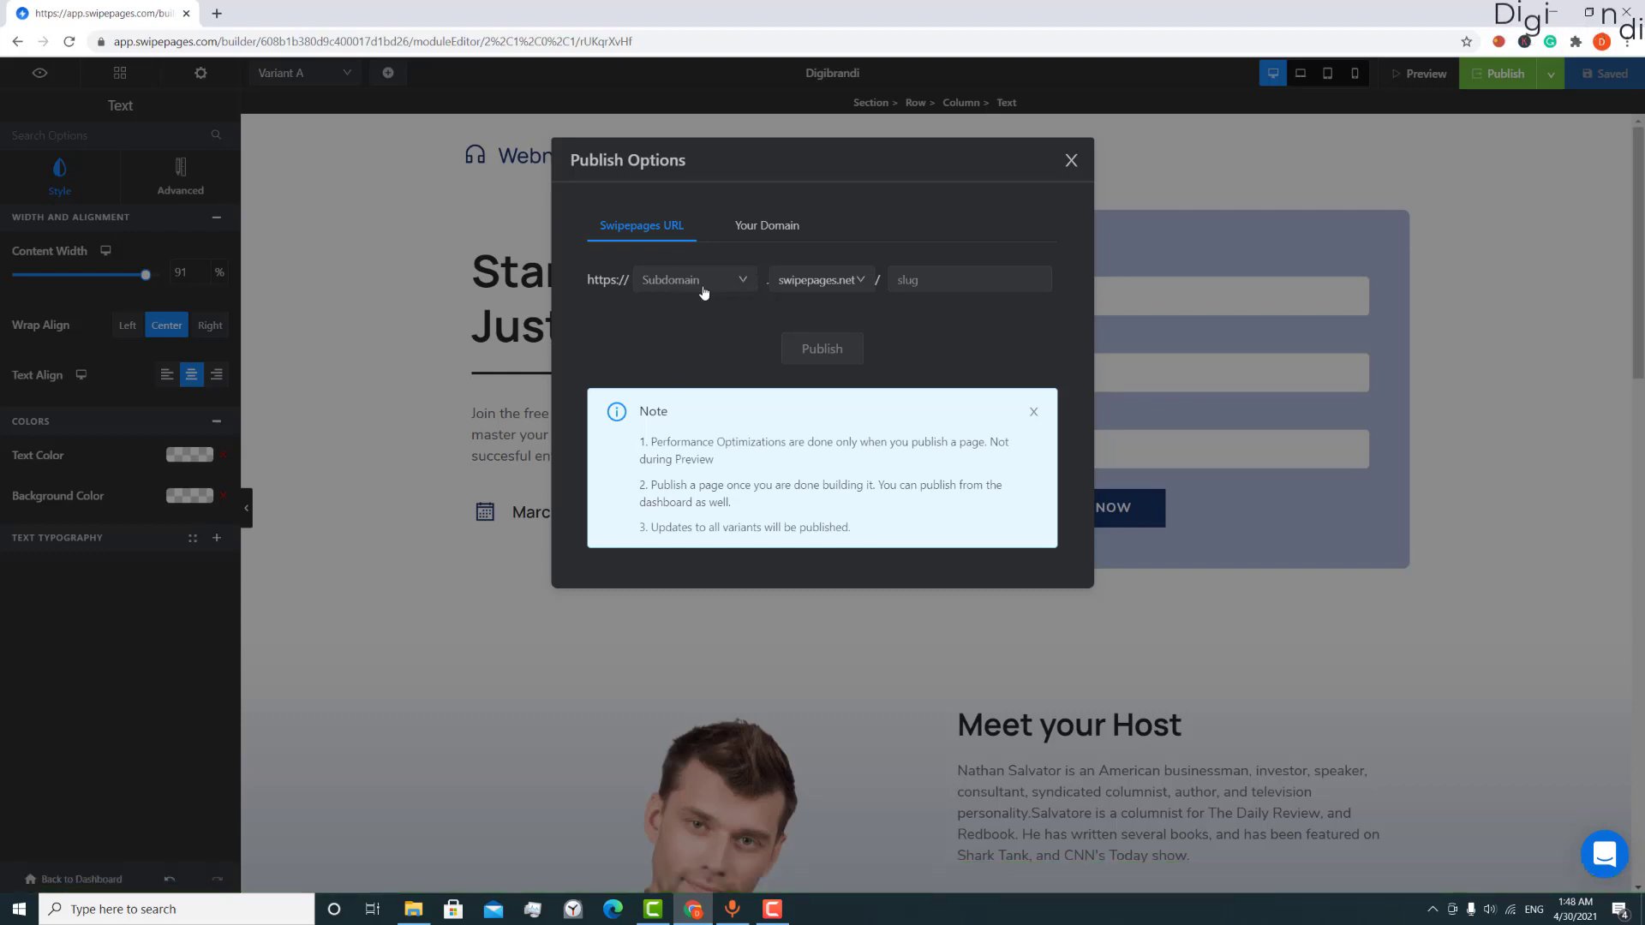
{"action": "left_click", "coordinate": [836, 290]}
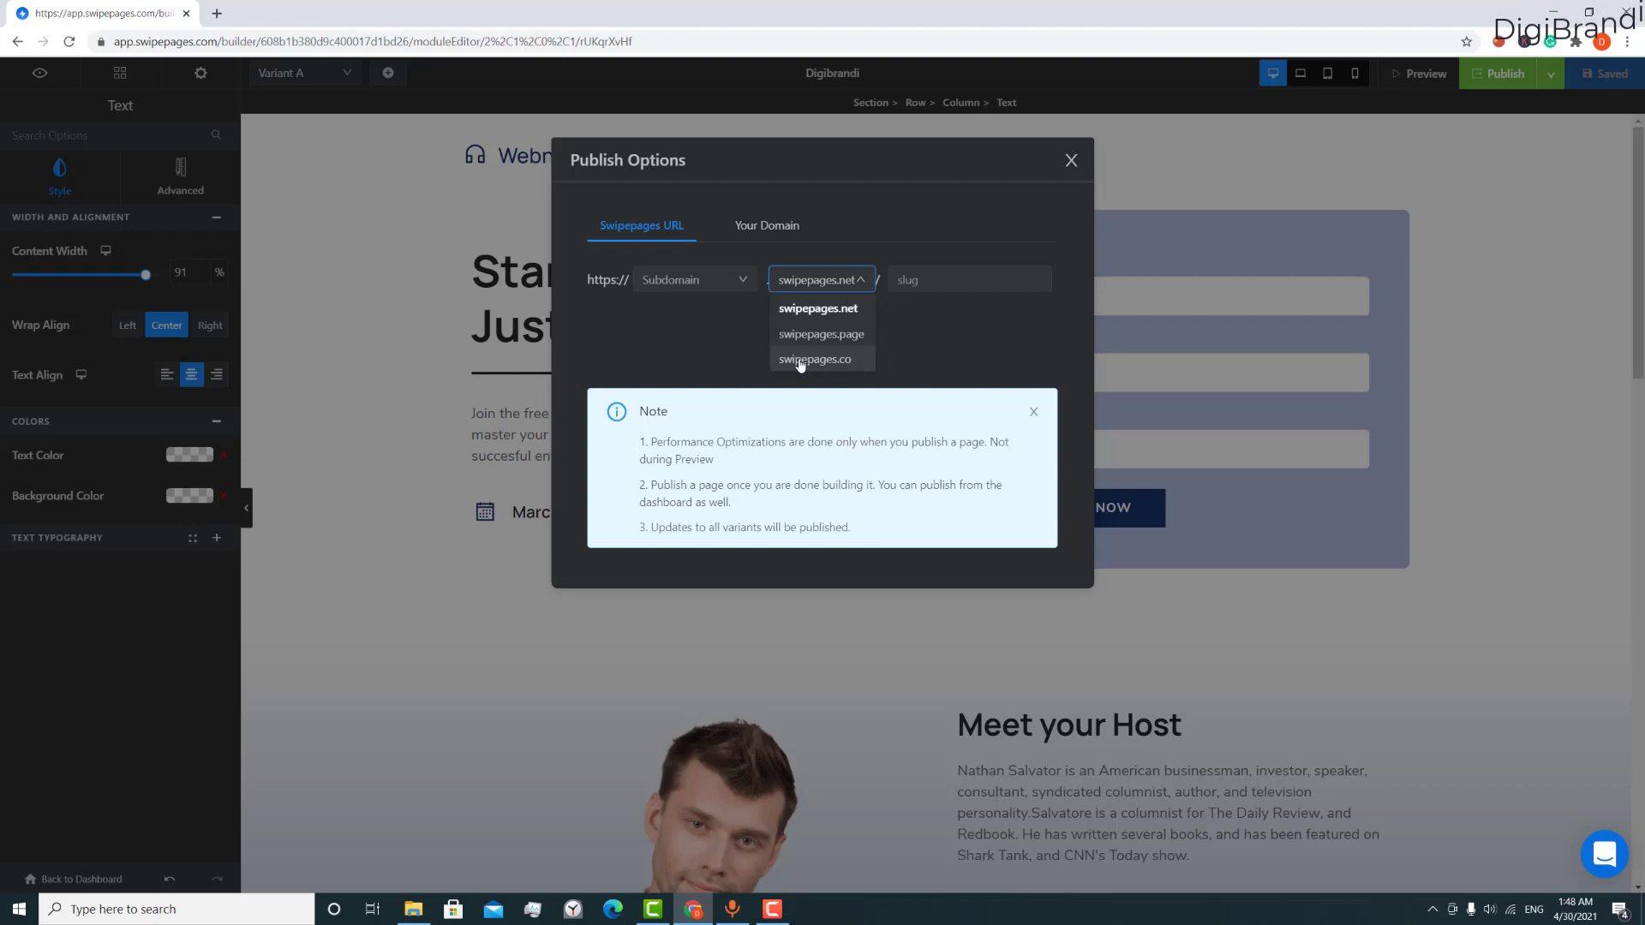
{"action": "left_click", "coordinate": [802, 241]}
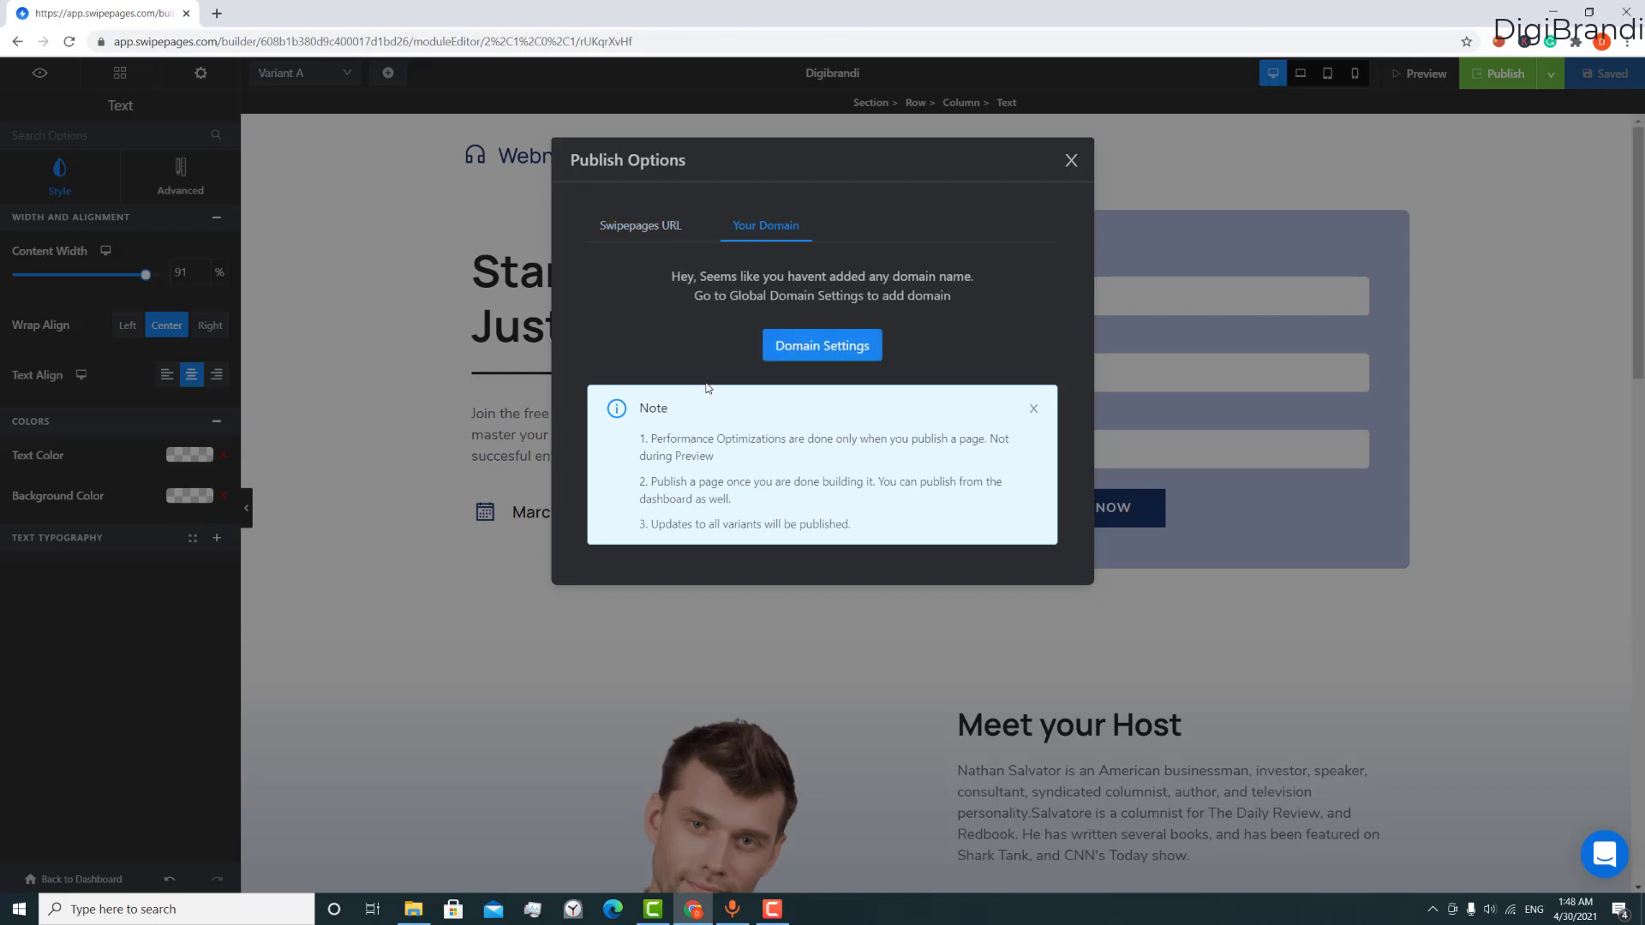
{"action": "left_click", "coordinate": [651, 226]}
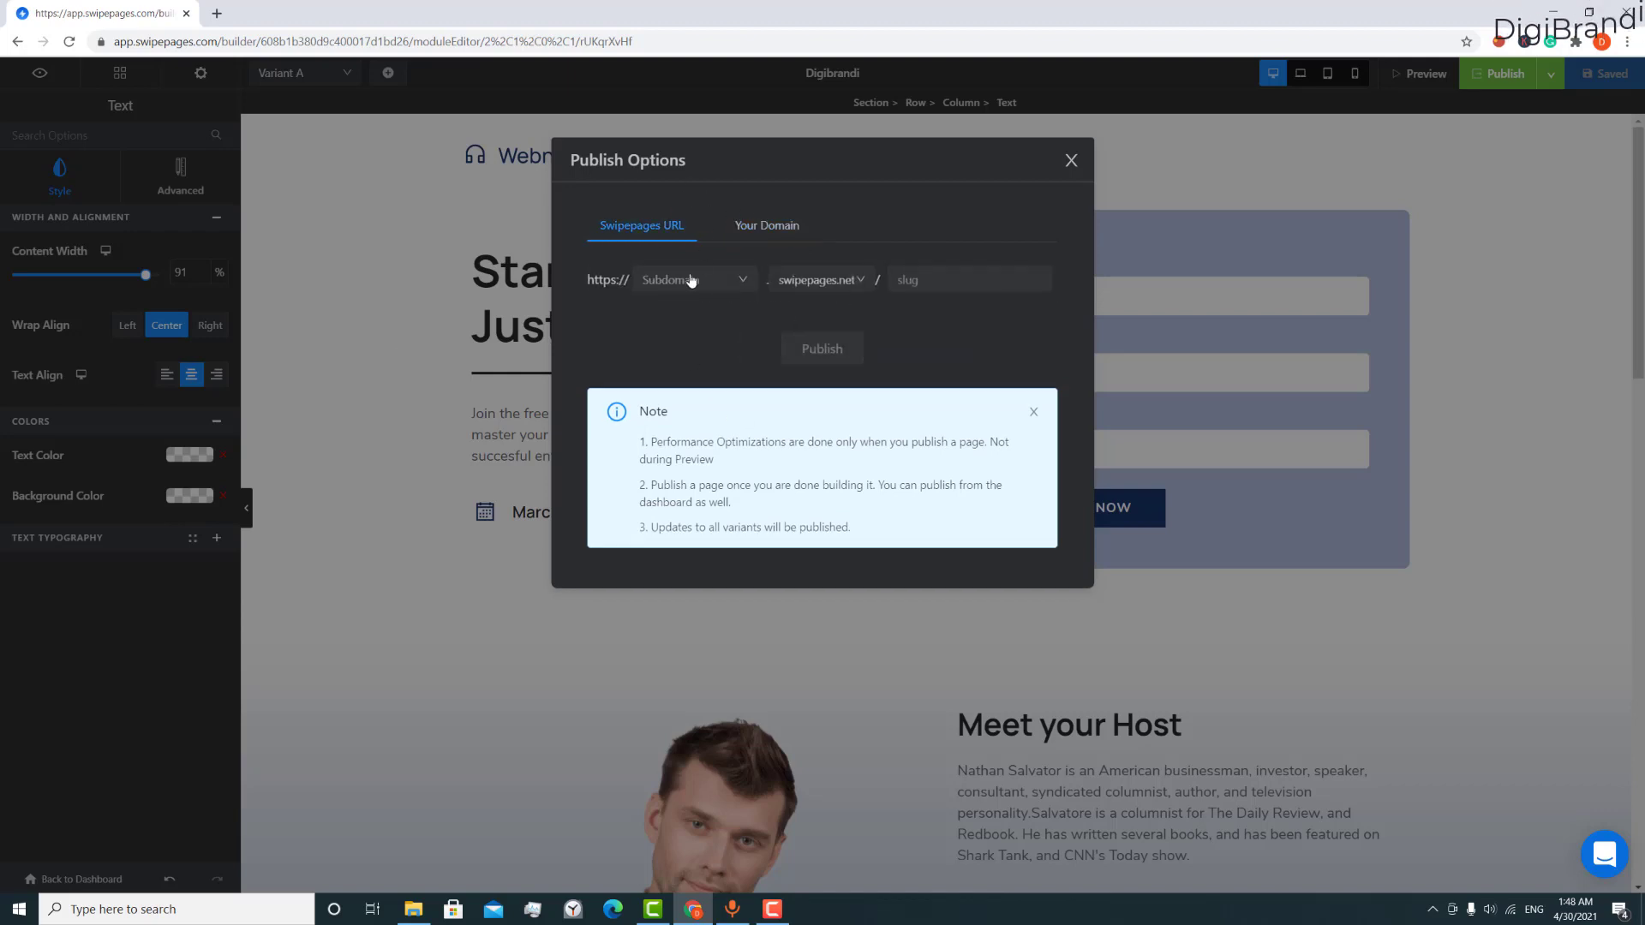
- Add digibrandi as a new swipepages.net subdomain and publish the page there with no slug
{"action": "left_click", "coordinate": [686, 279]}
{"action": "scroll", "coordinate": [677, 471], "scroll_direction": "down", "scroll_amount": 2}
{"action": "left_click", "coordinate": [673, 493]}
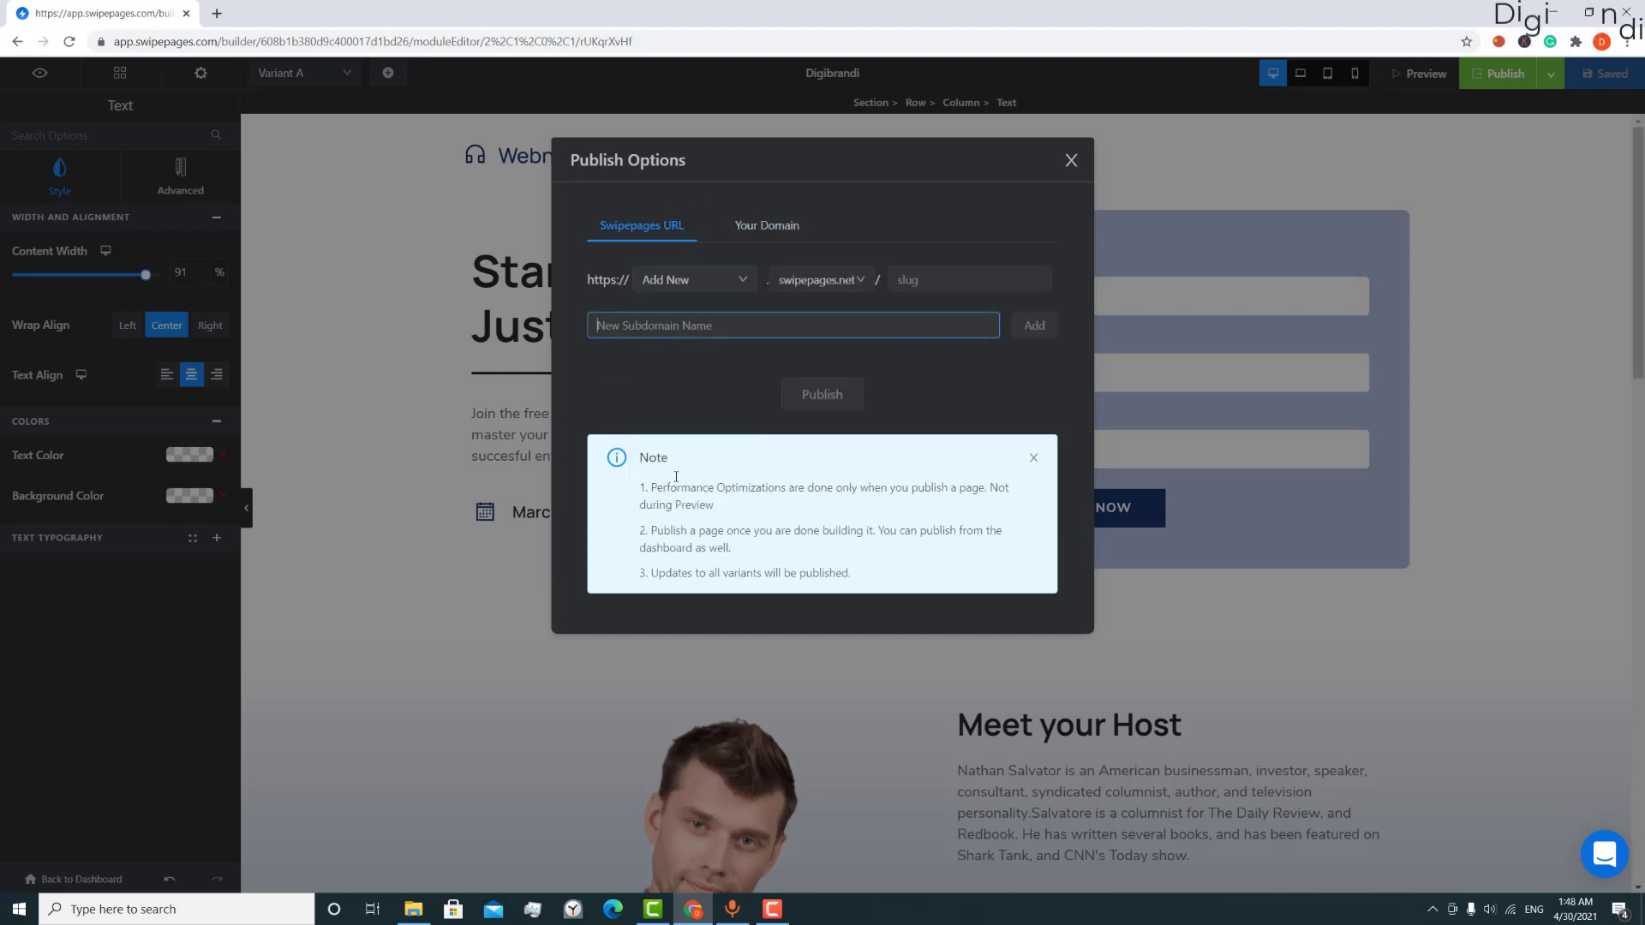
{"action": "type", "text": "di"}
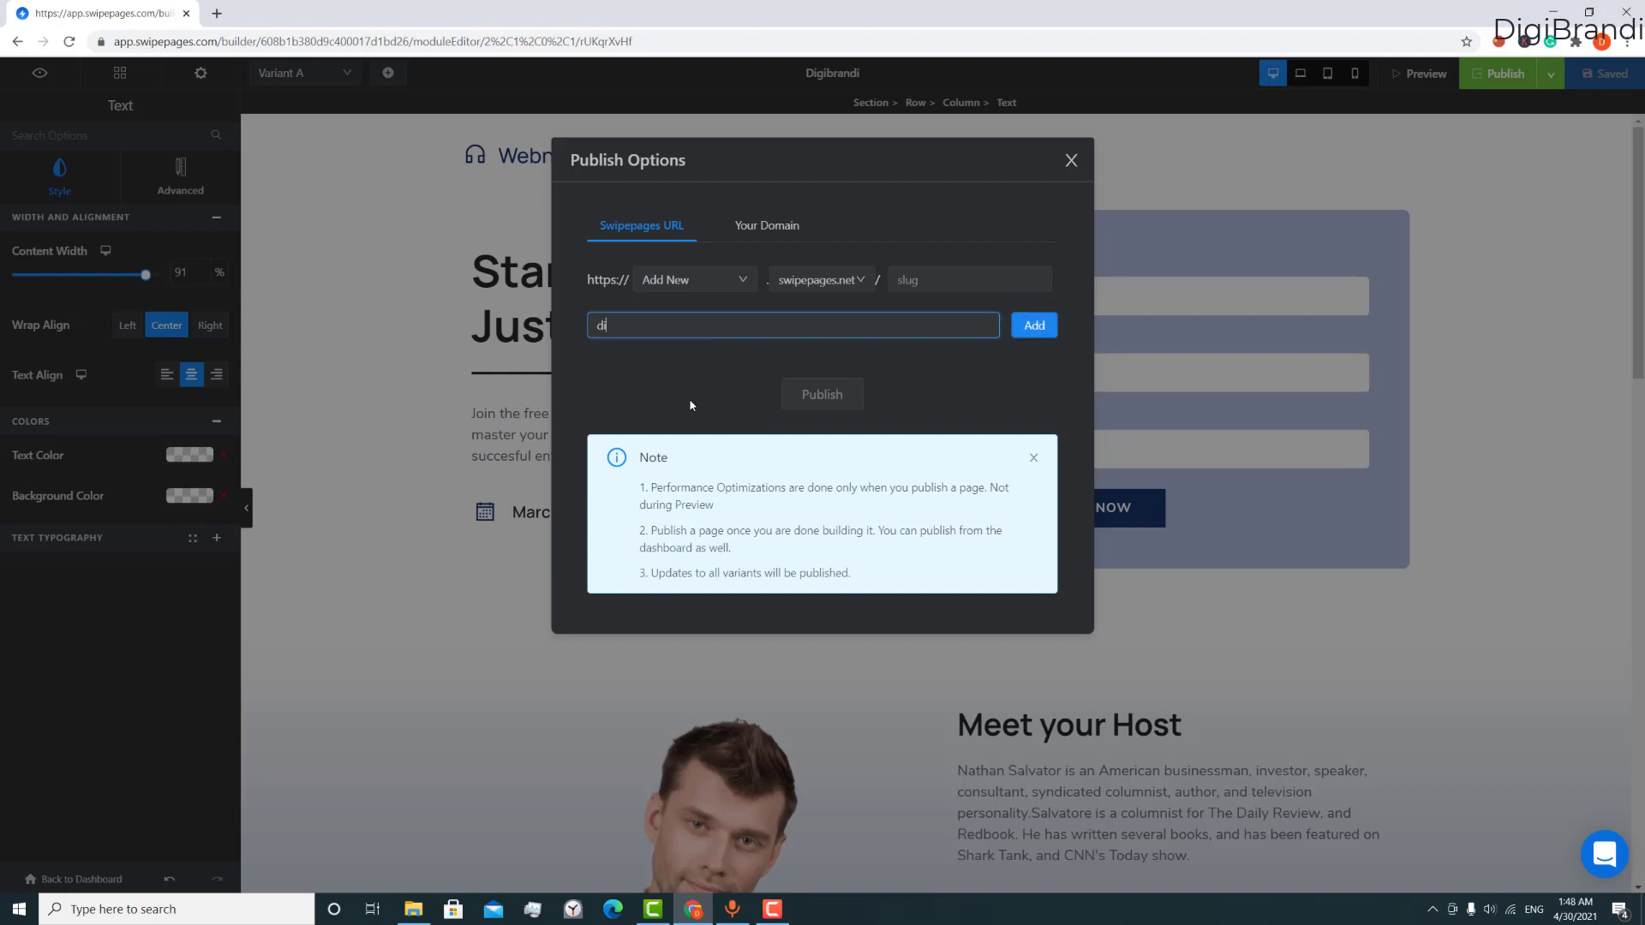
{"action": "type", "text": "gibrandi"}
{"action": "left_click", "coordinate": [1043, 331]}
{"action": "left_click", "coordinate": [839, 348]}
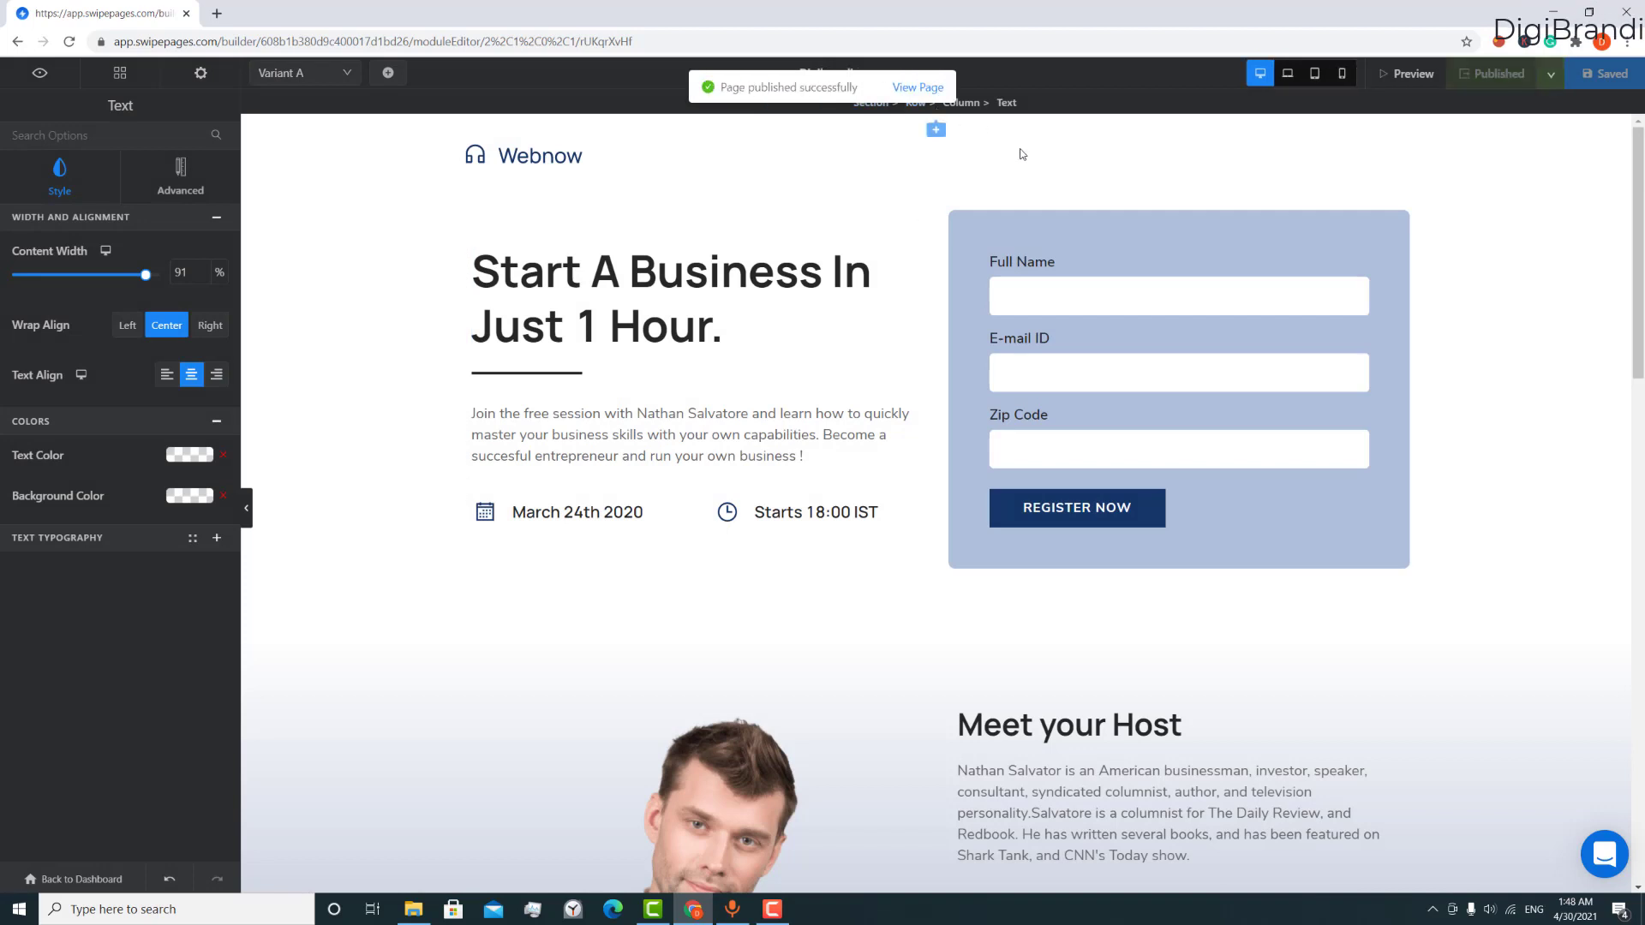
- View the published page live and look through its sections
{"action": "left_click", "coordinate": [939, 93]}
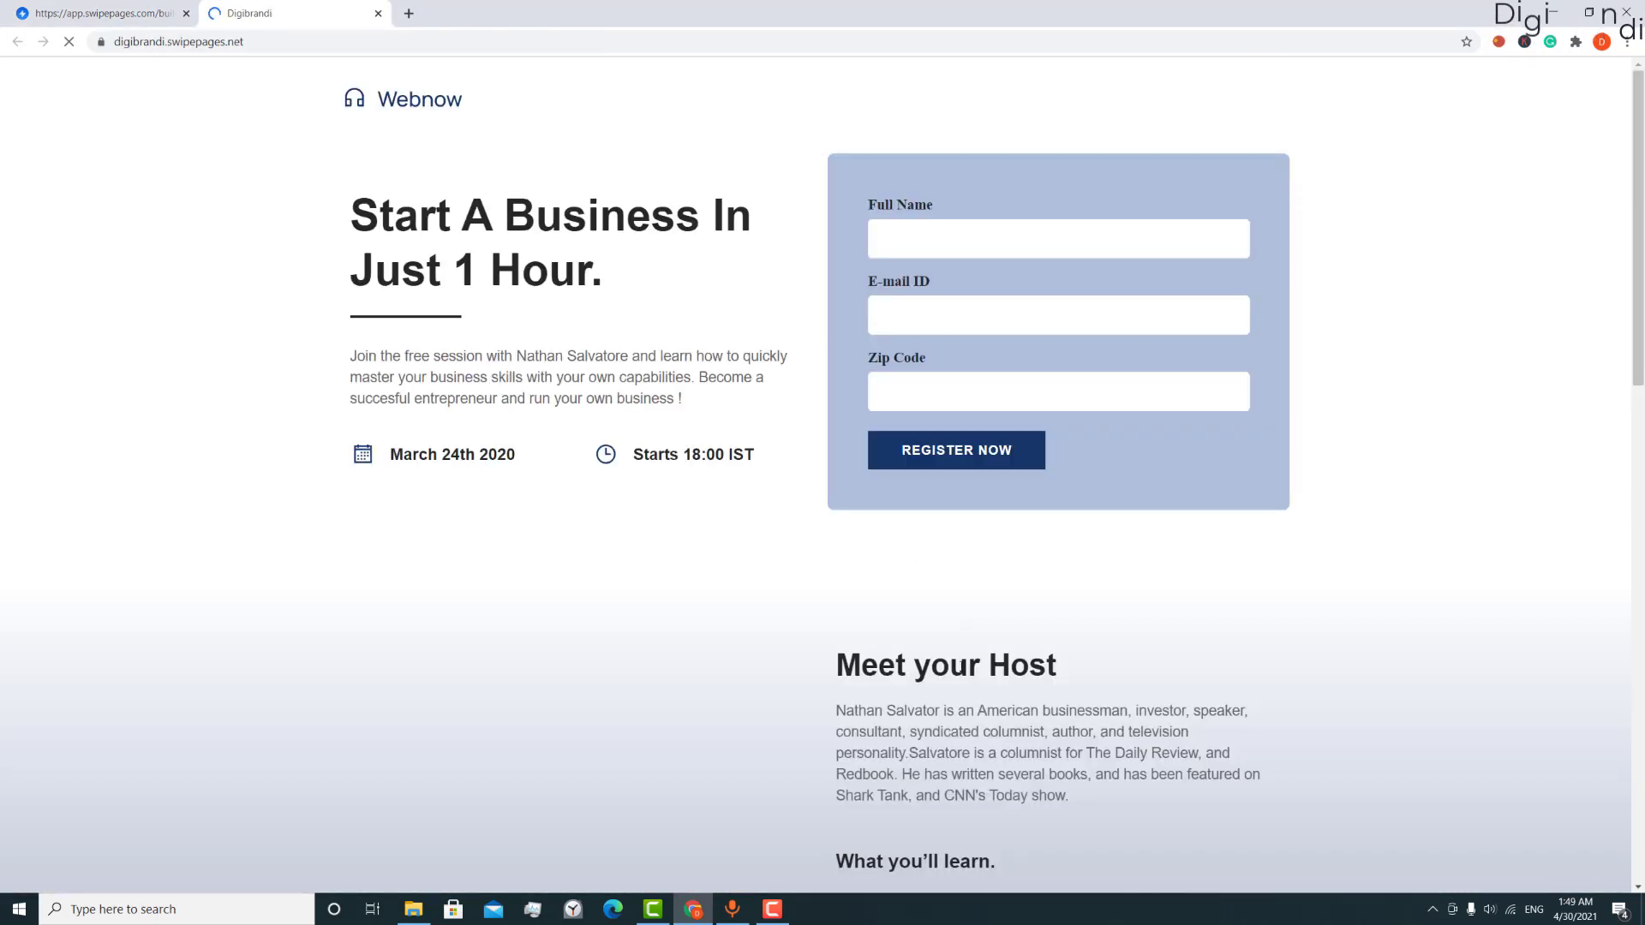
{"action": "scroll", "coordinate": [960, 670], "scroll_direction": "down", "scroll_amount": 3}
{"action": "scroll", "coordinate": [963, 672], "scroll_direction": "up", "scroll_amount": 3}
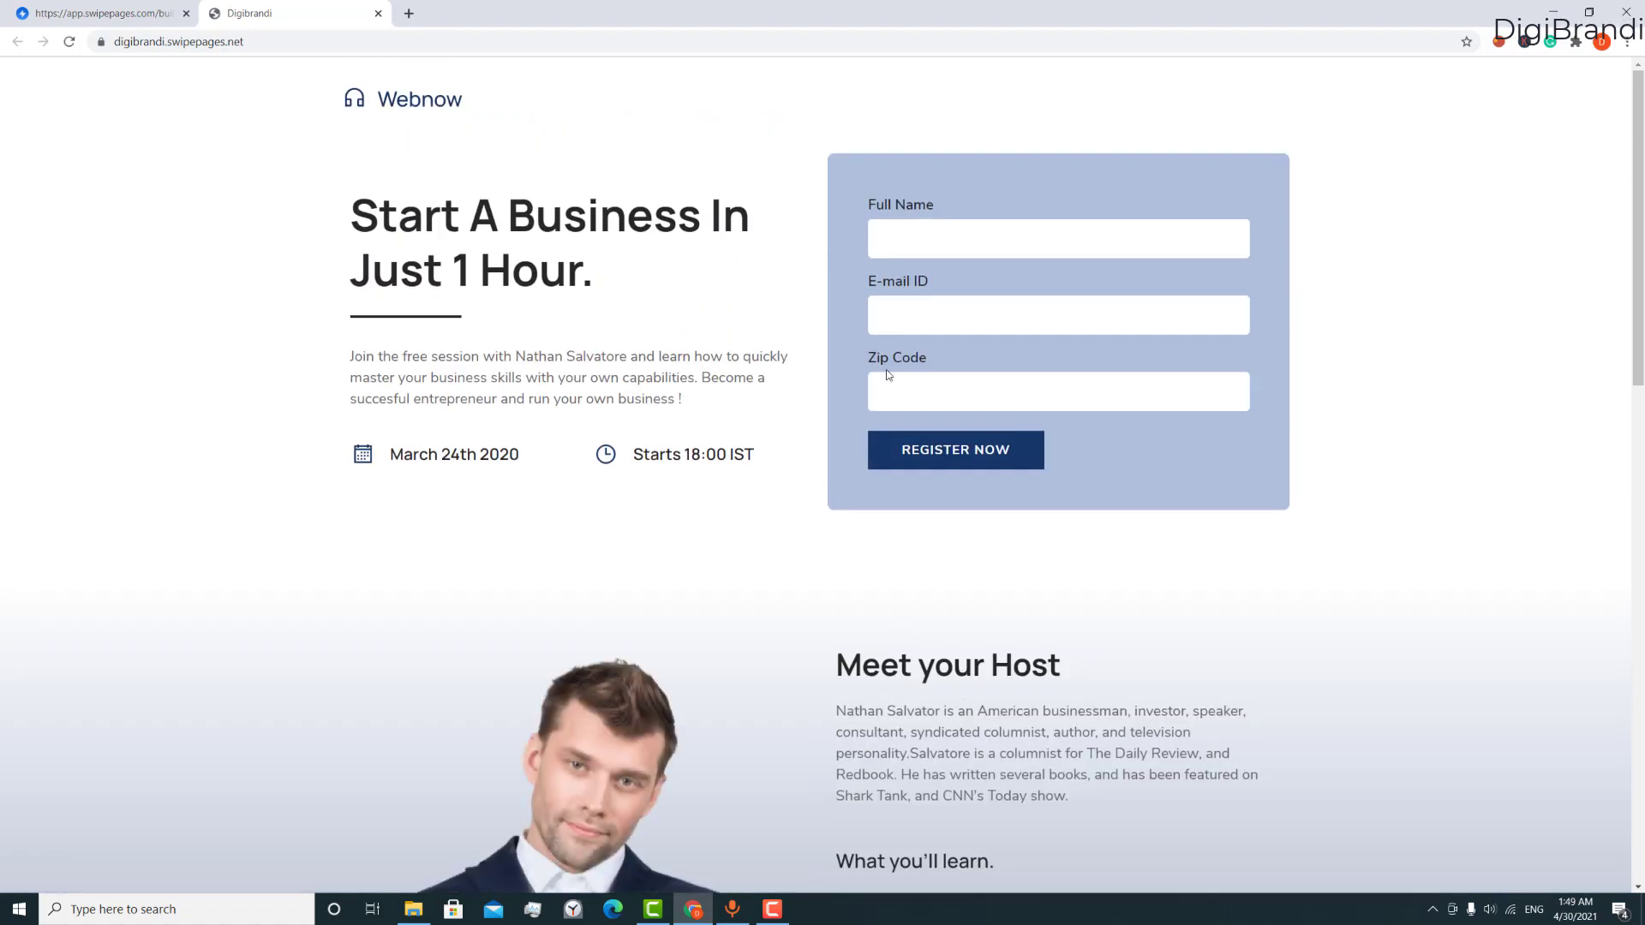
{"action": "scroll", "coordinate": [891, 382], "scroll_direction": "down", "scroll_amount": 15}
{"action": "scroll", "coordinate": [890, 382], "scroll_direction": "up", "scroll_amount": 6}
{"action": "scroll", "coordinate": [891, 382], "scroll_direction": "up", "scroll_amount": 9}
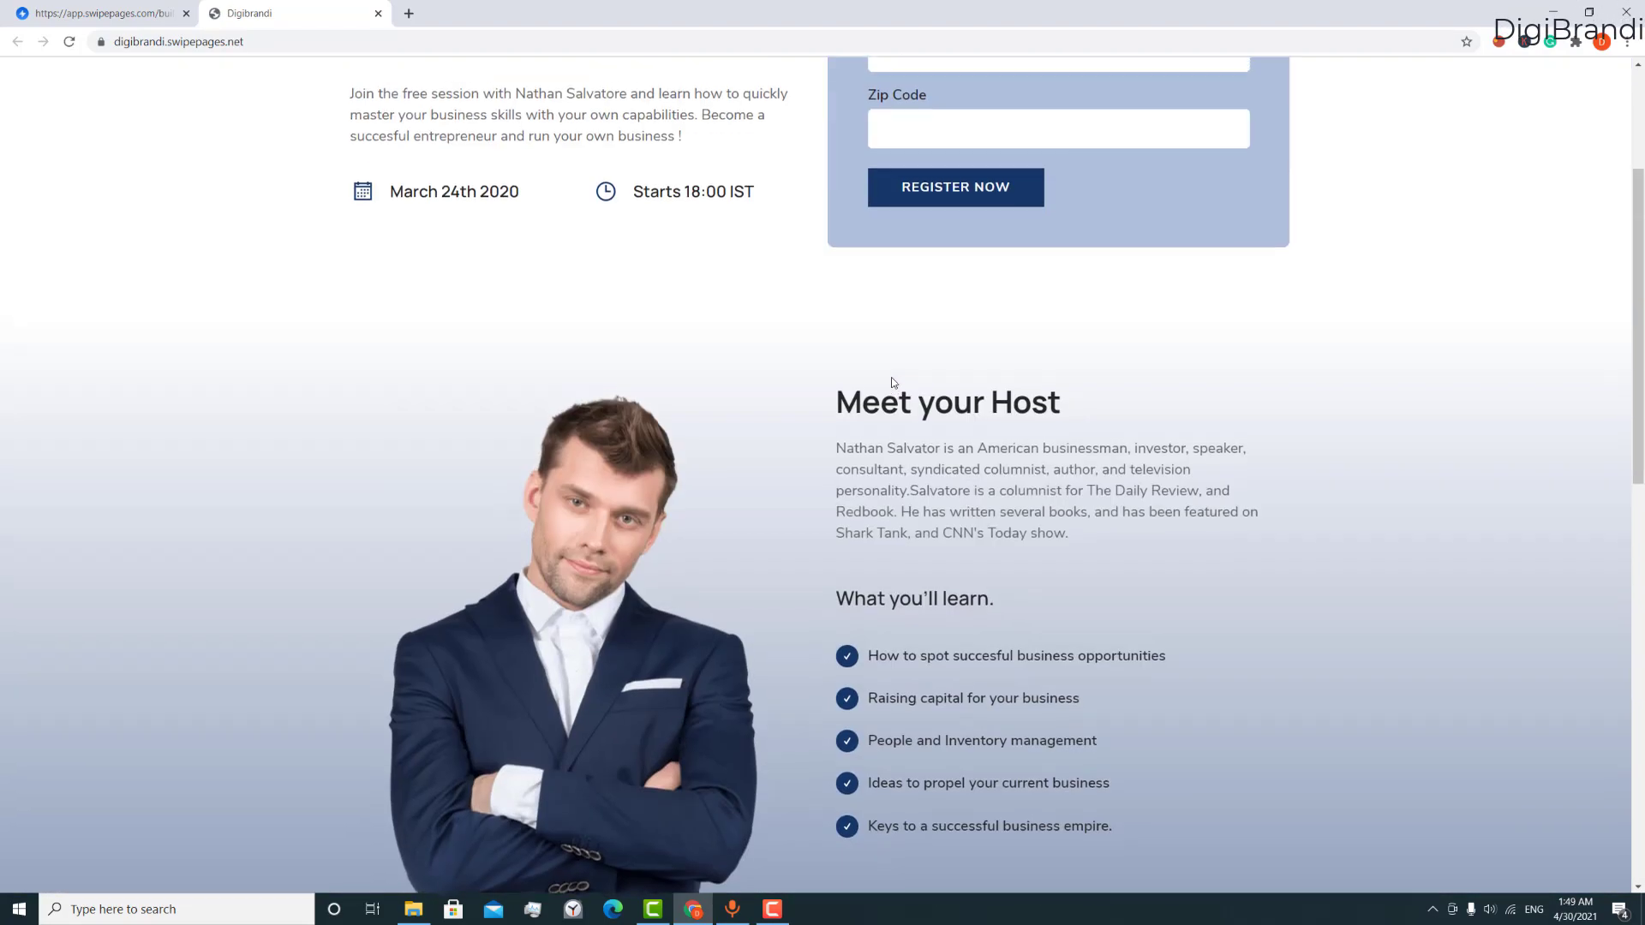
- Copy the published page's web address
{"action": "left_click", "coordinate": [209, 41]}
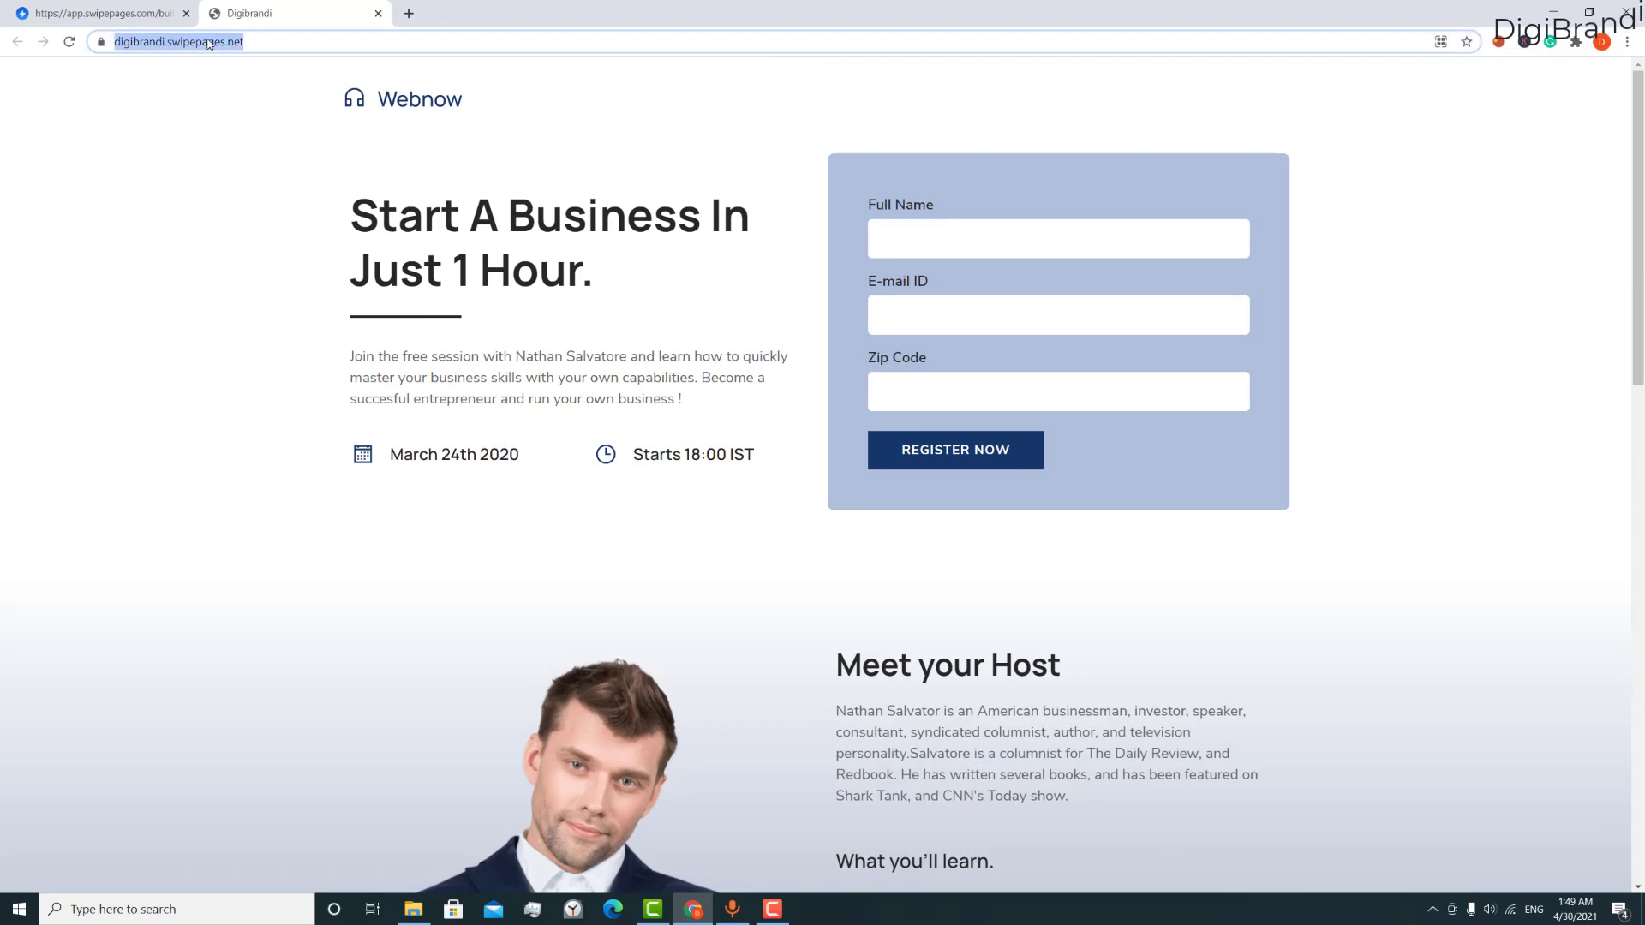
{"action": "right_click", "coordinate": [208, 41]}
{"action": "left_click", "coordinate": [282, 126]}
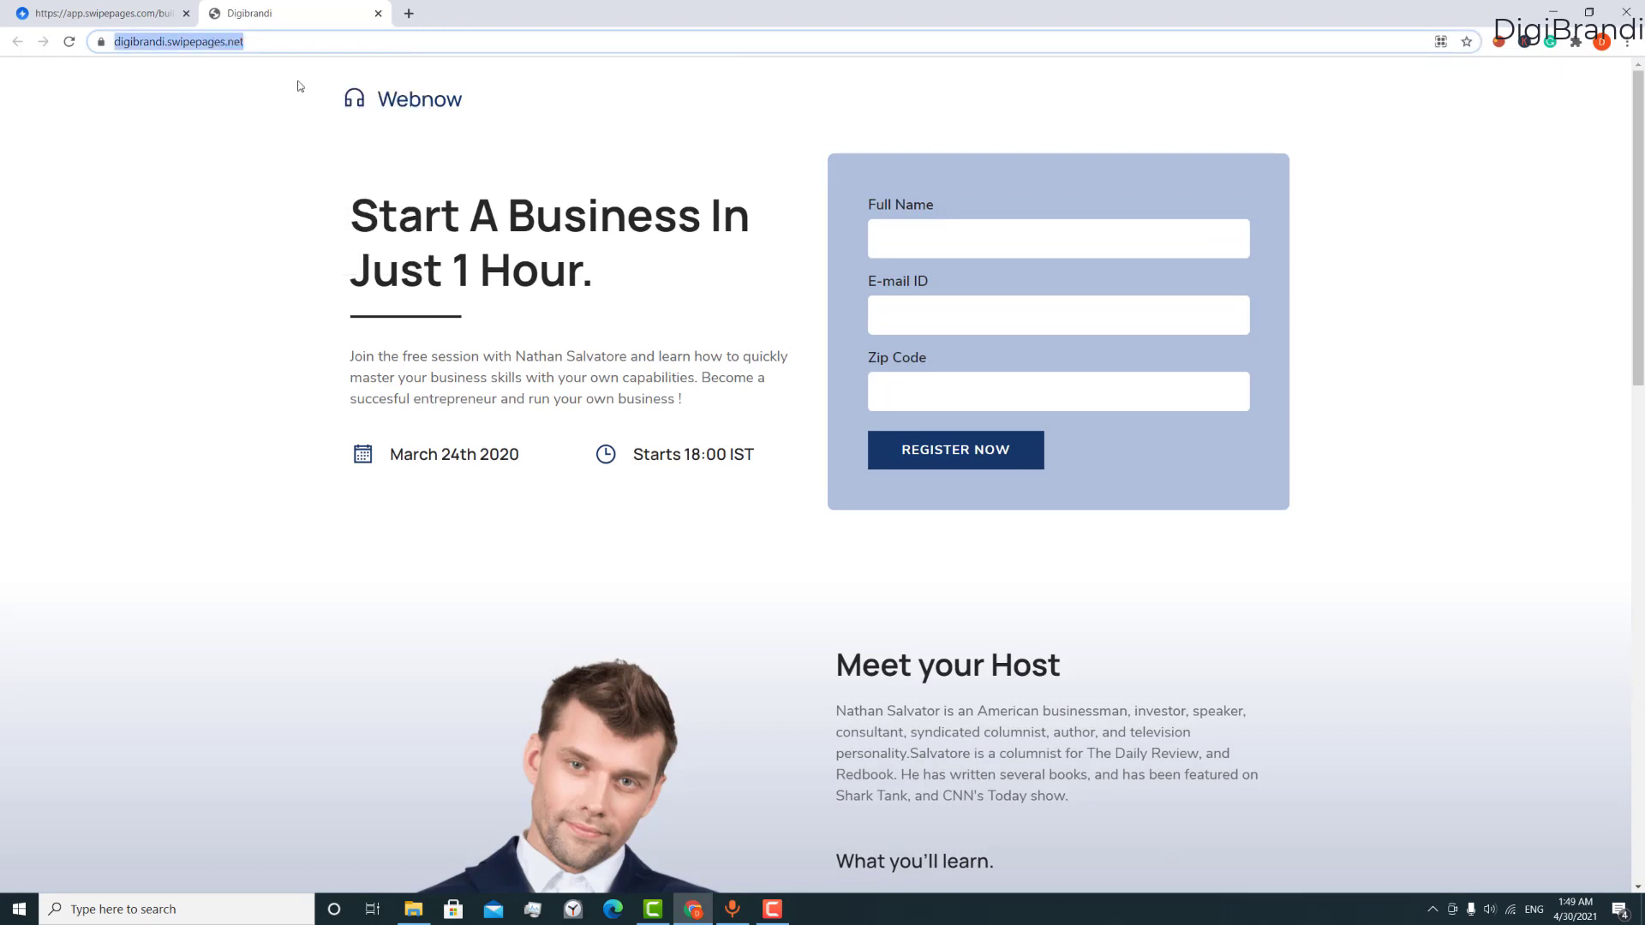
- Search Google for "google page speed" in a new tab and open PageSpeed Insights separately
{"action": "left_click", "coordinate": [410, 13]}
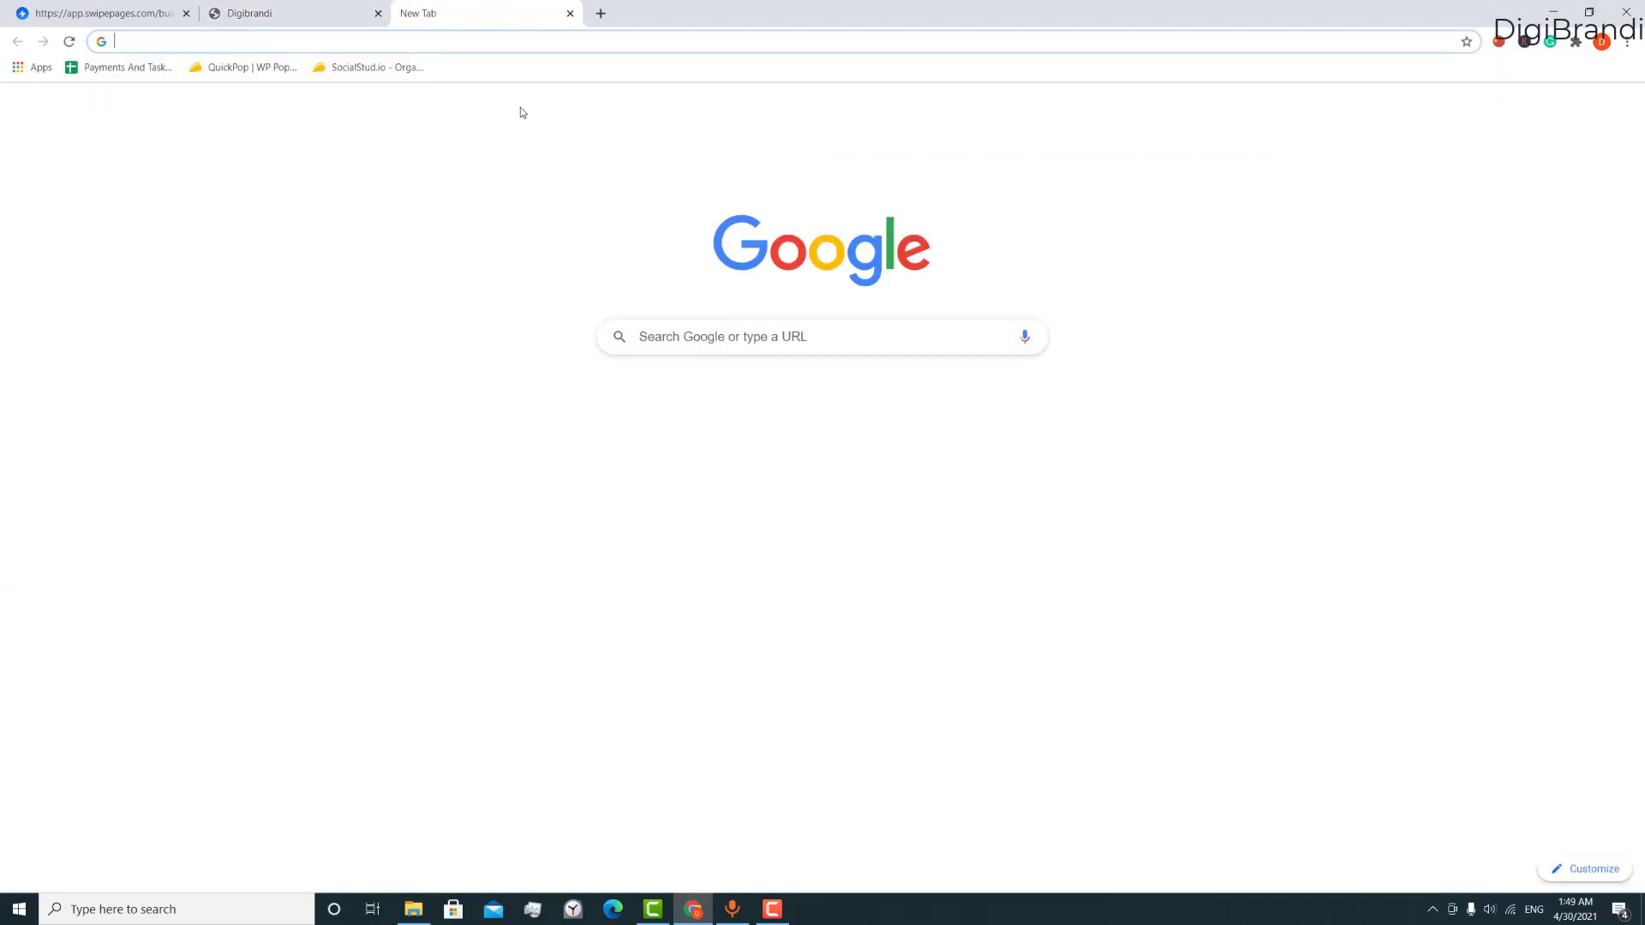
{"action": "right_click", "coordinate": [322, 235]}
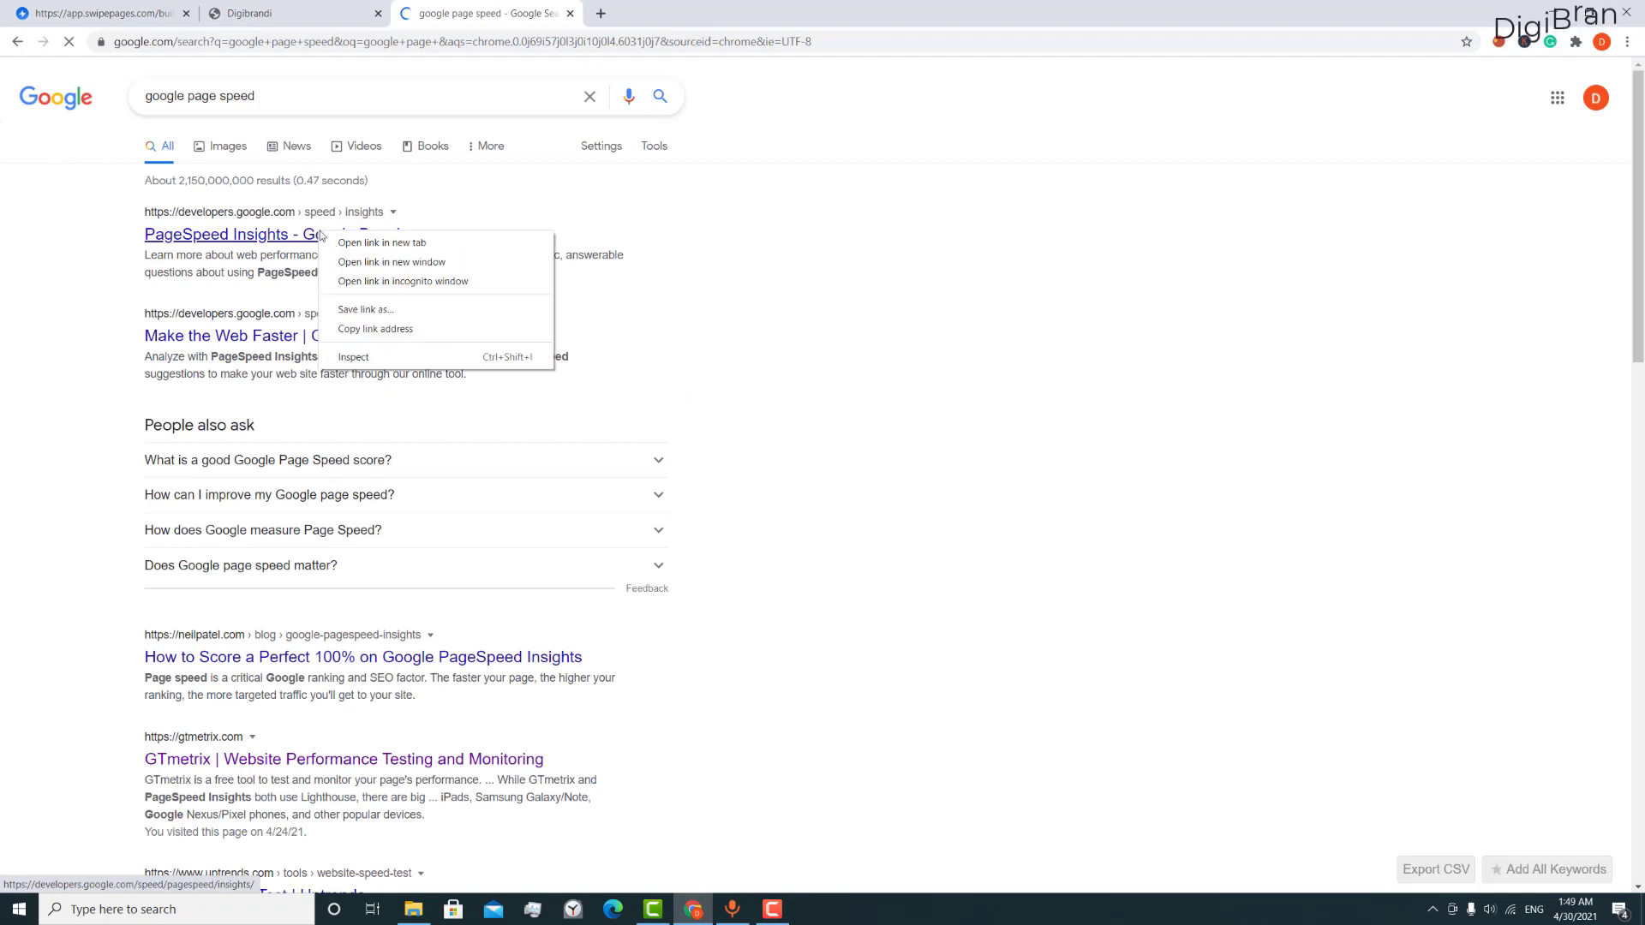
{"action": "left_click", "coordinate": [359, 243]}
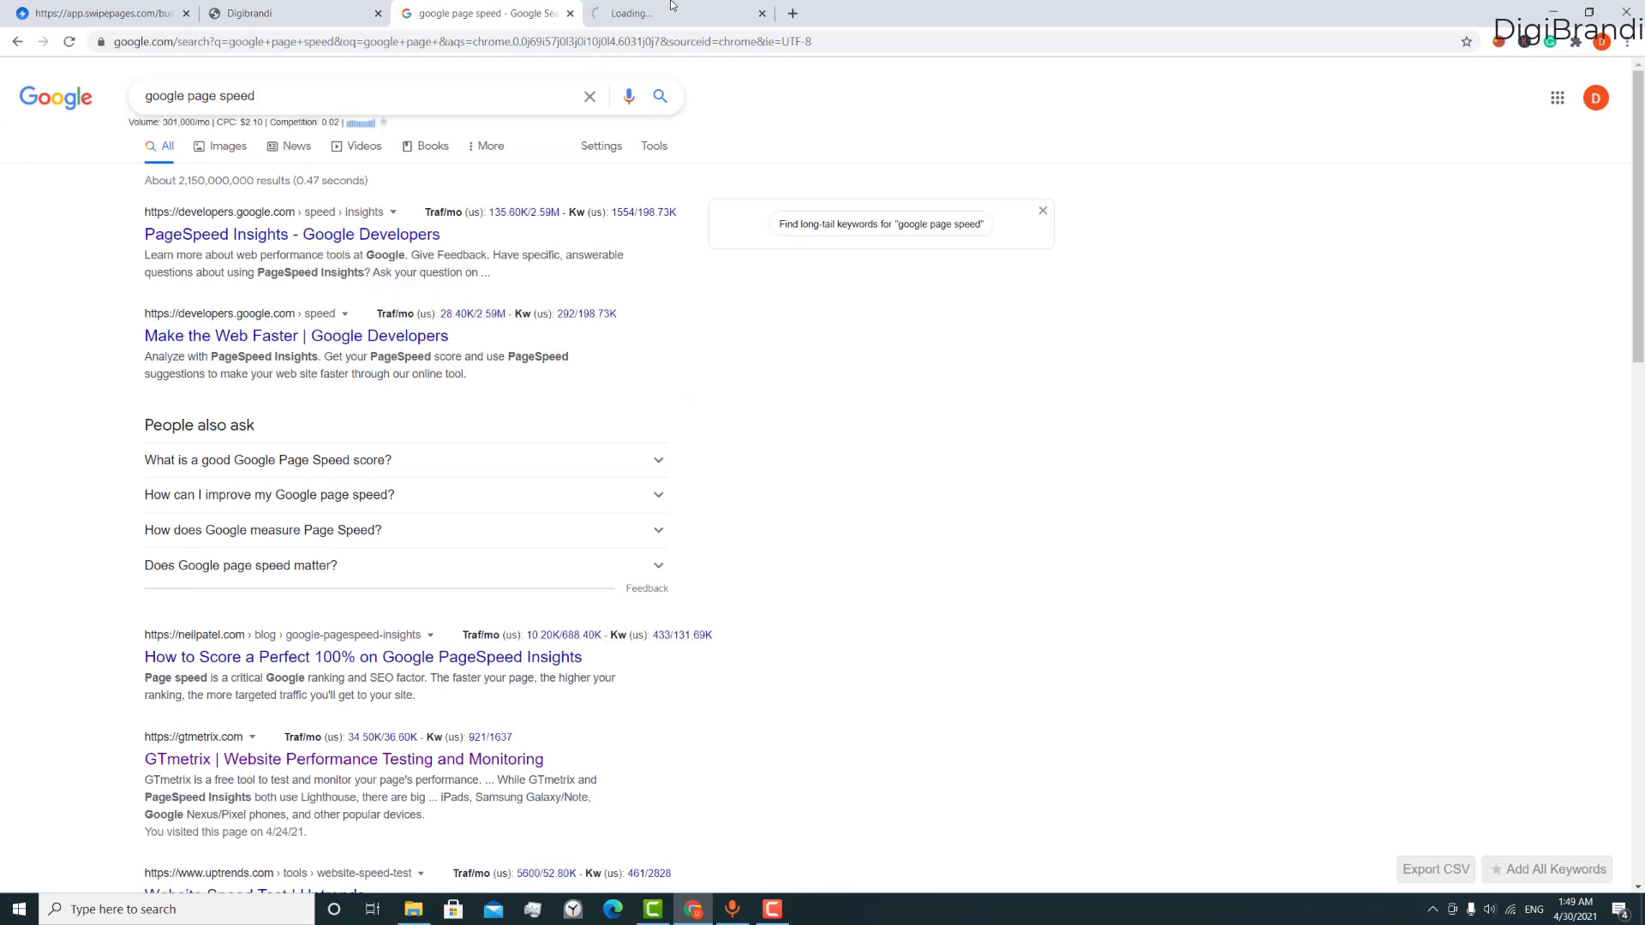
{"action": "left_click", "coordinate": [666, 12]}
- Analyze the copied page address in PageSpeed Insights and compare the desktop and mobile reports
{"action": "right_click", "coordinate": [638, 216]}
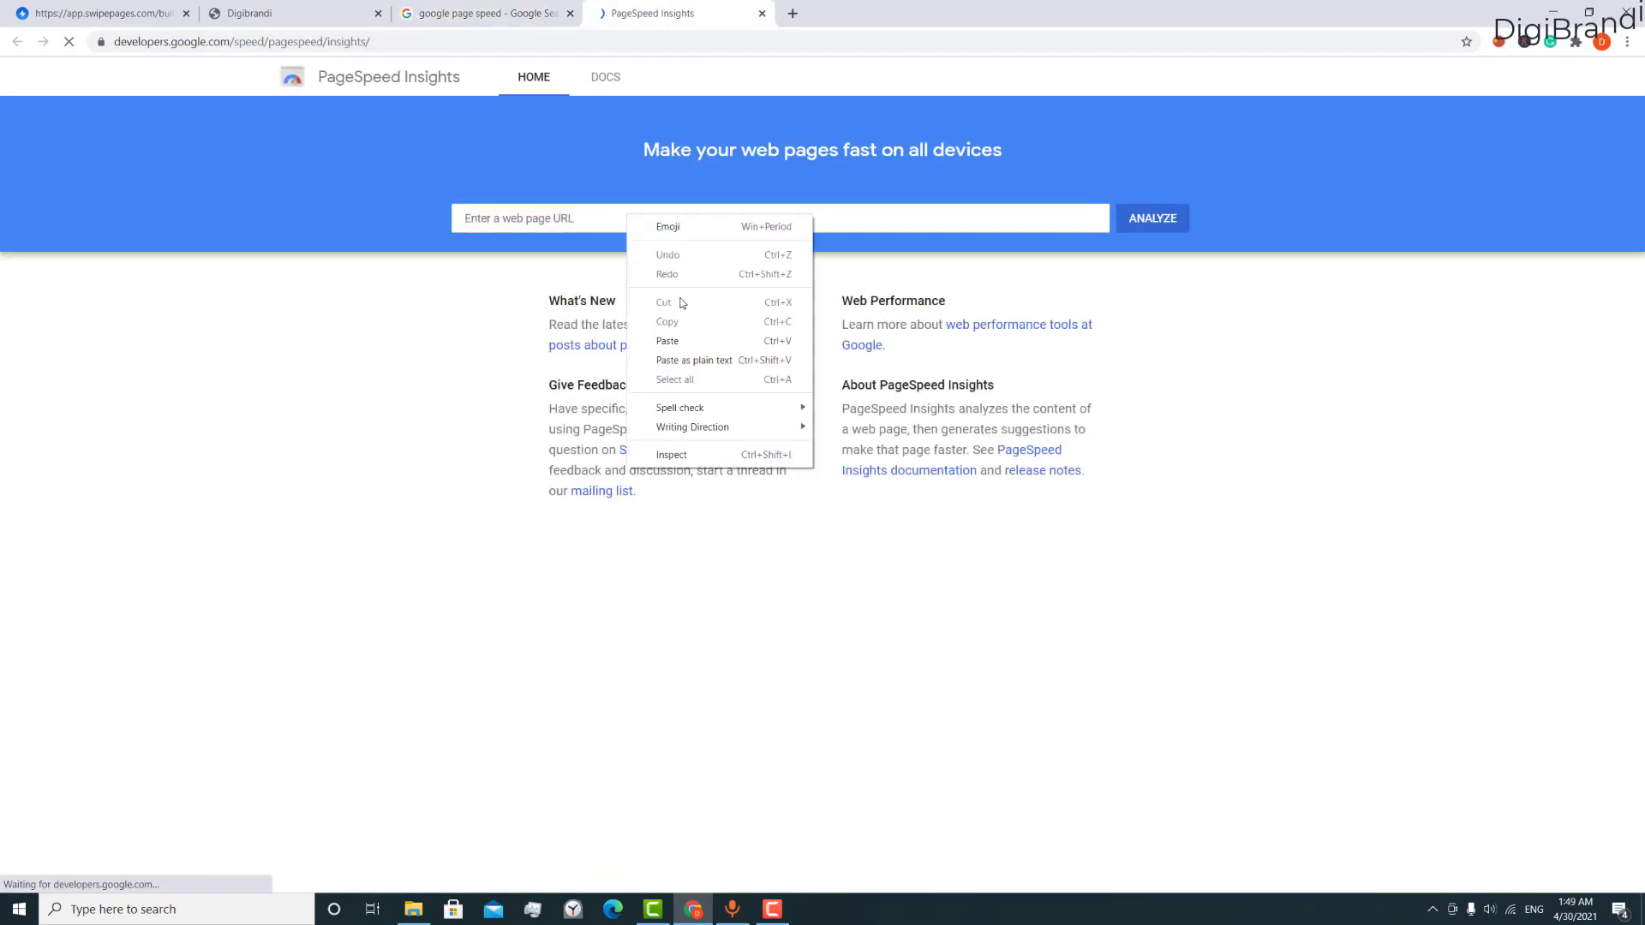
{"action": "left_click", "coordinate": [677, 340]}
{"action": "left_click", "coordinate": [1150, 219]}
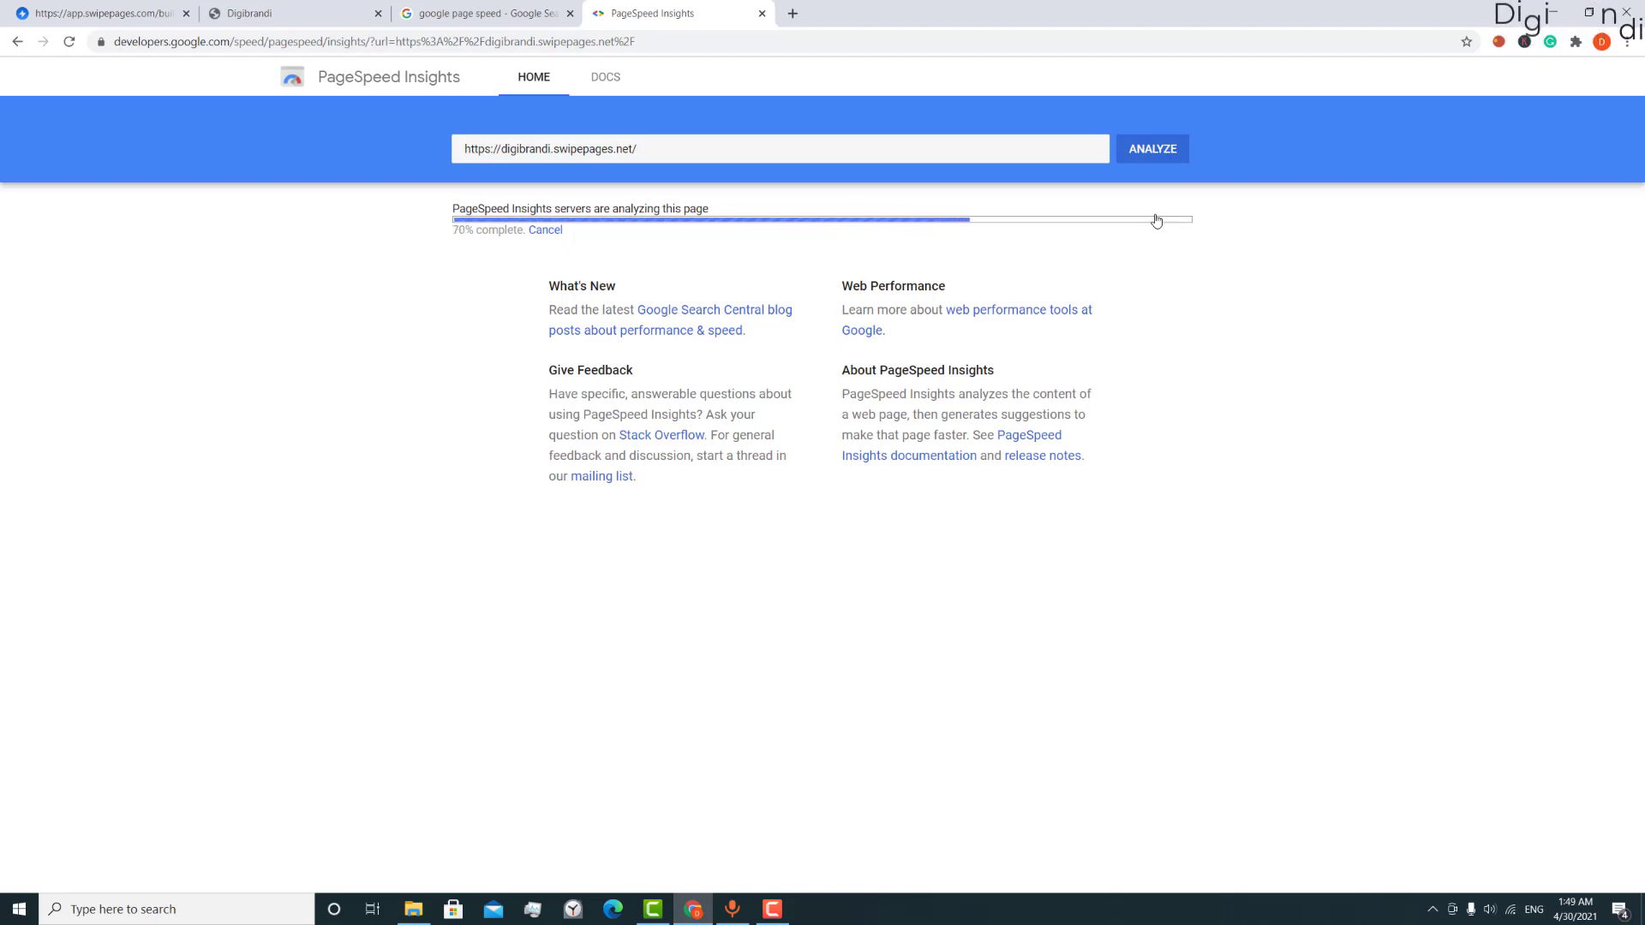
{"action": "left_click", "coordinate": [147, 206]}
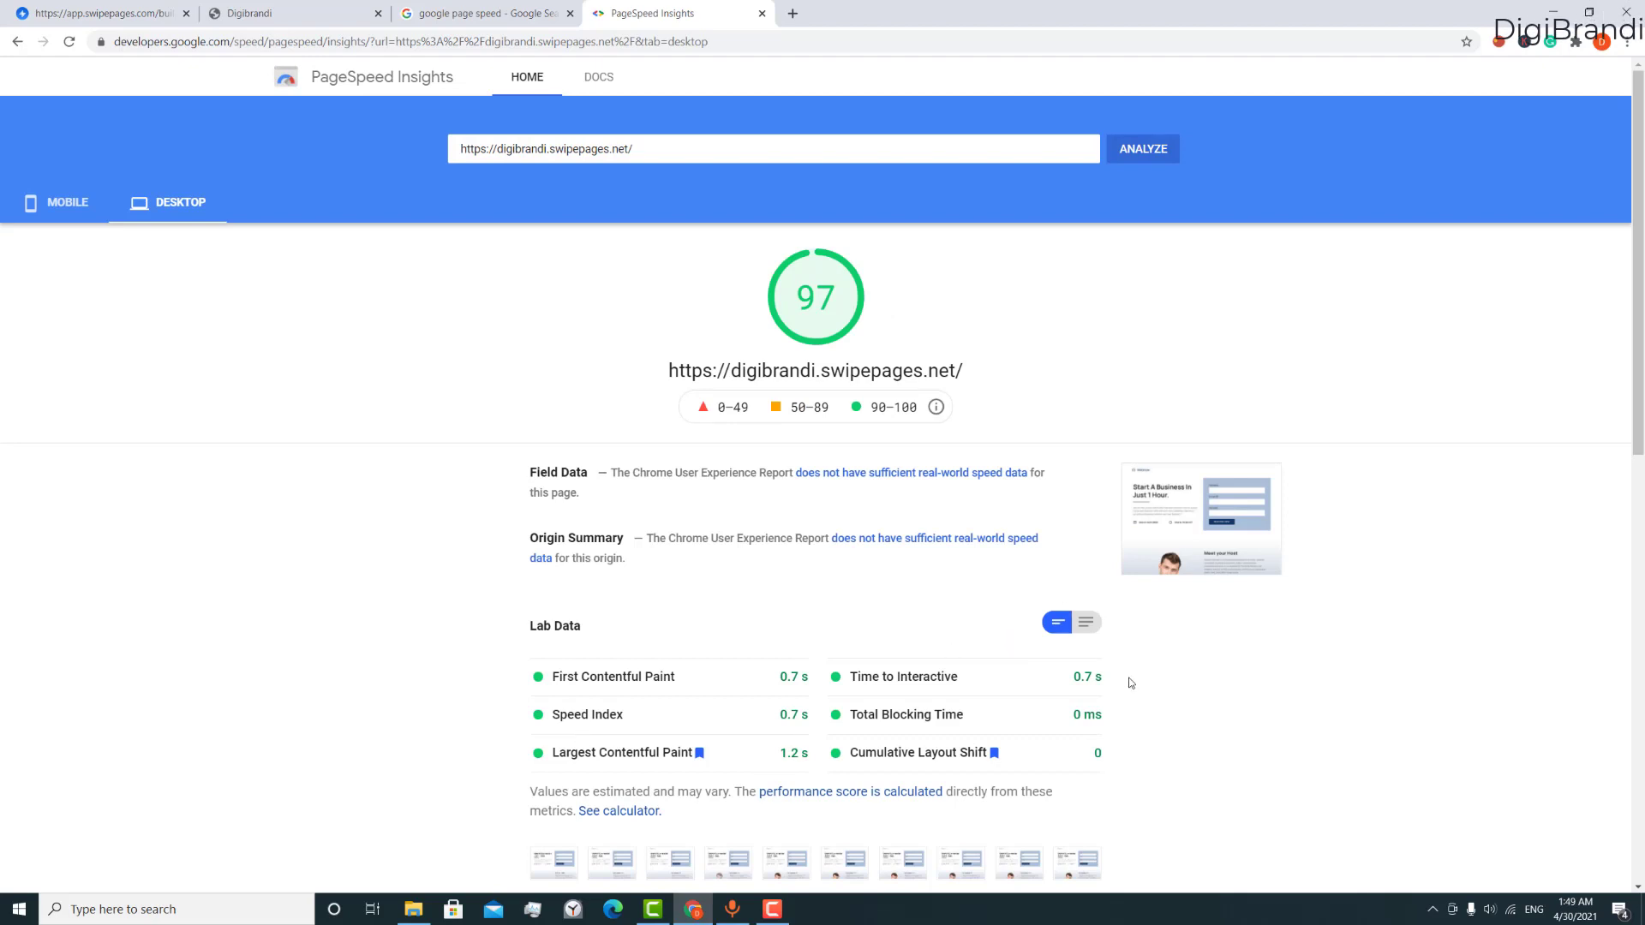
{"action": "left_click", "coordinate": [67, 203]}
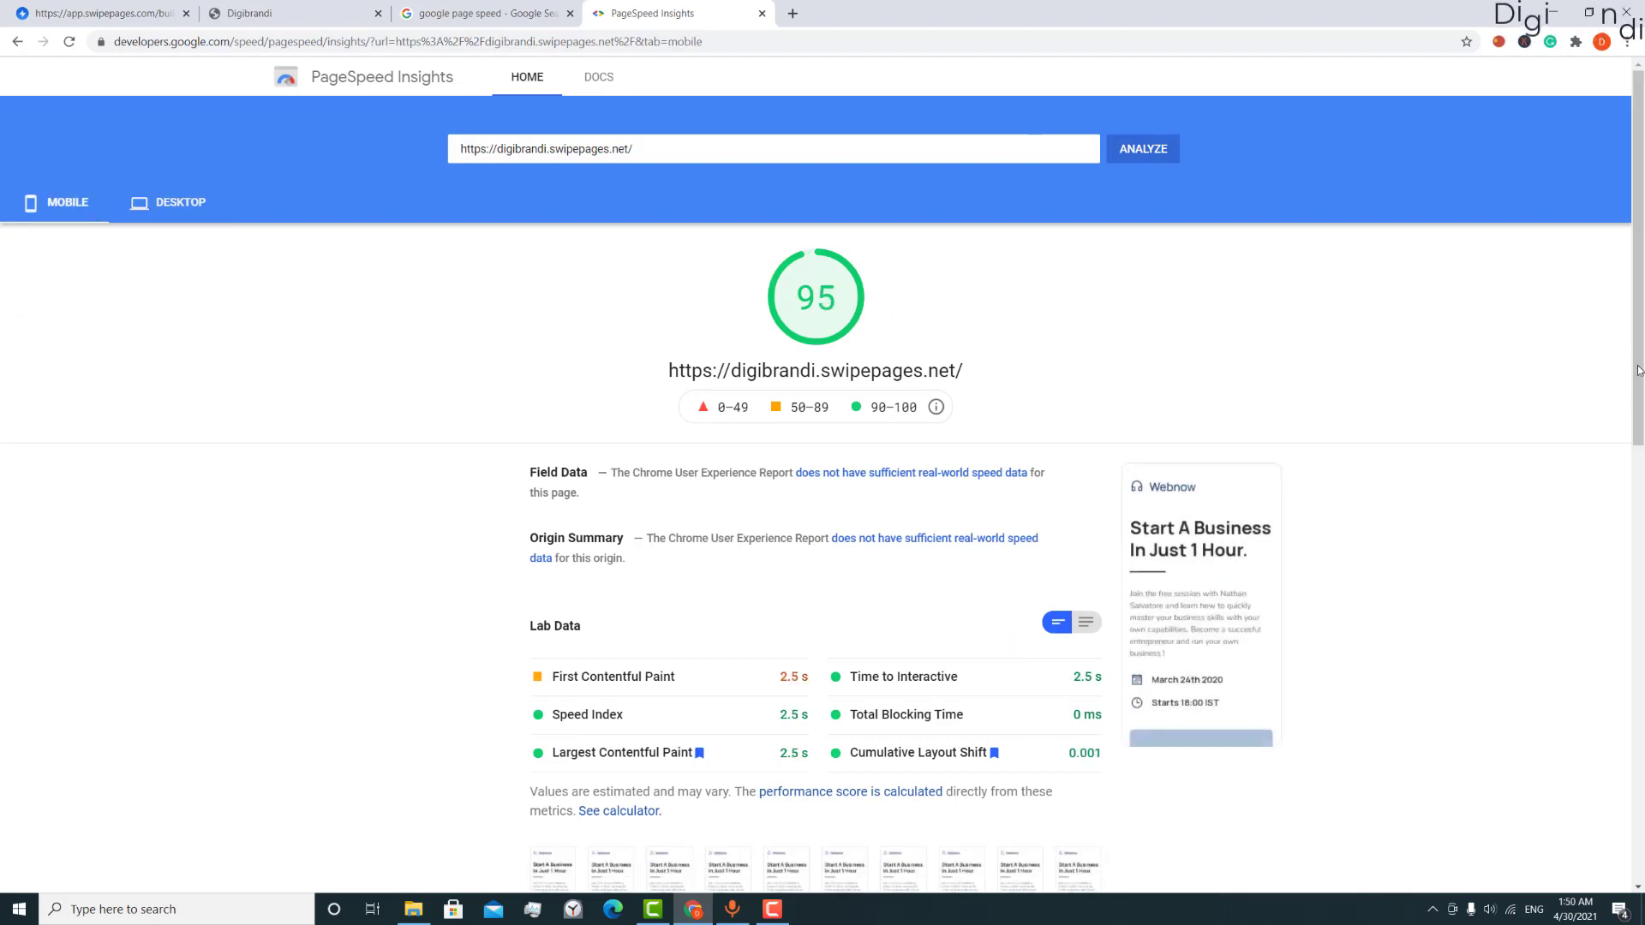
- Return to the live Digibrandi page and look through it down to the testimonials
{"action": "left_click", "coordinate": [530, 7]}
{"action": "left_click", "coordinate": [272, 8]}
{"action": "scroll", "coordinate": [1182, 311], "scroll_direction": "down", "scroll_amount": 15}
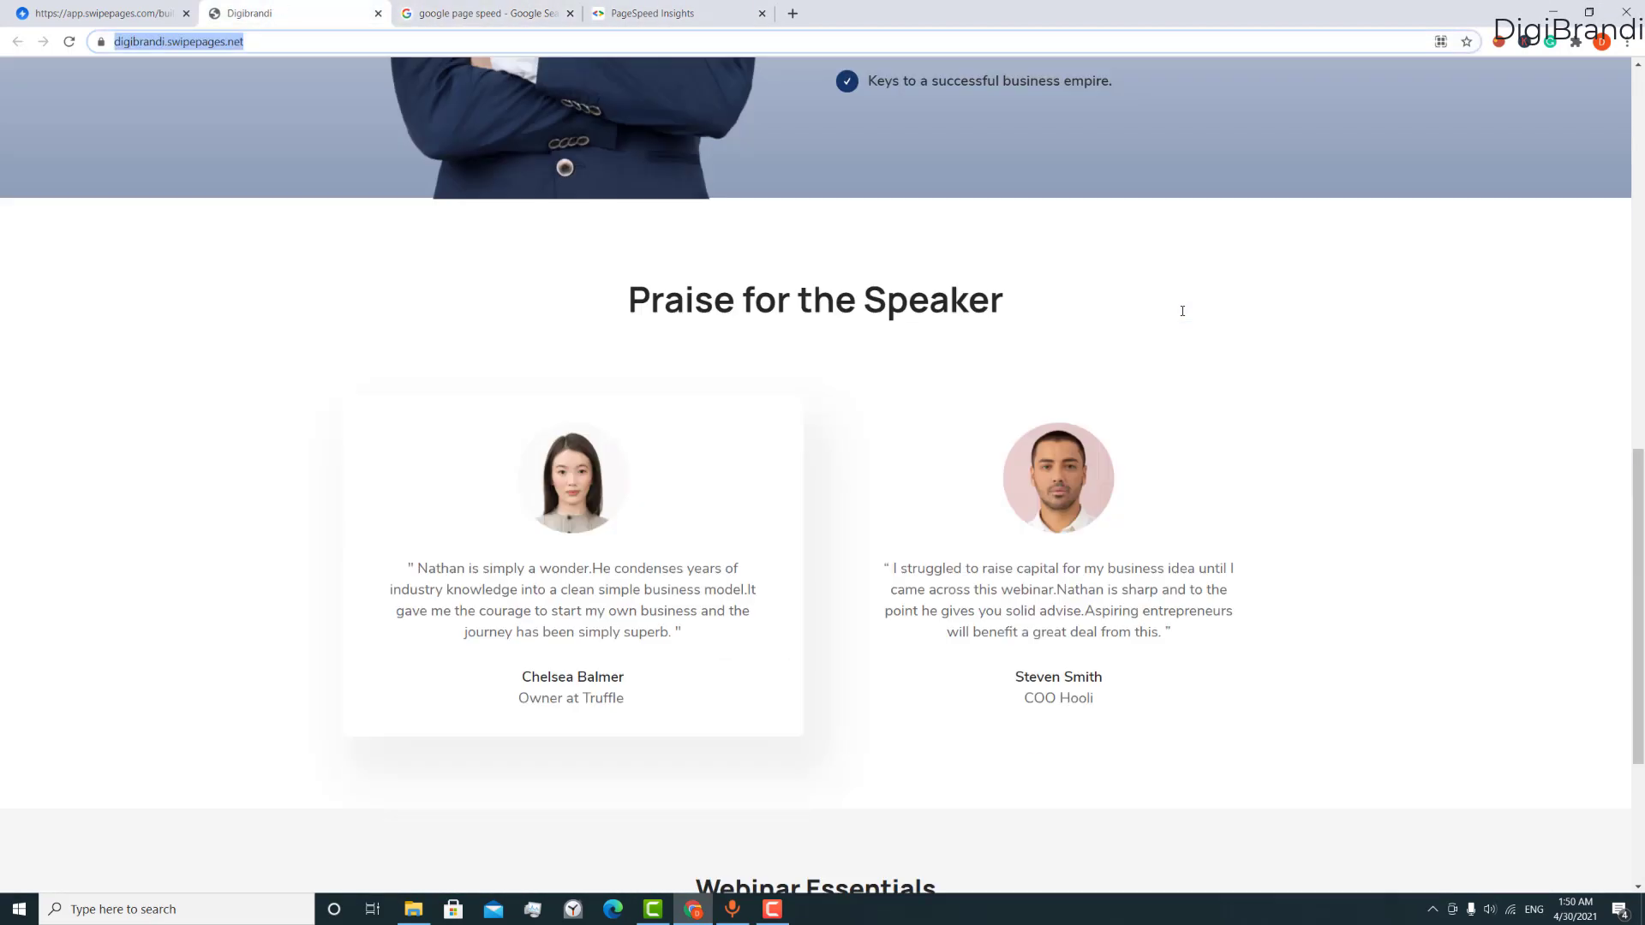
{"action": "scroll", "coordinate": [1182, 311], "scroll_direction": "up", "scroll_amount": 15}
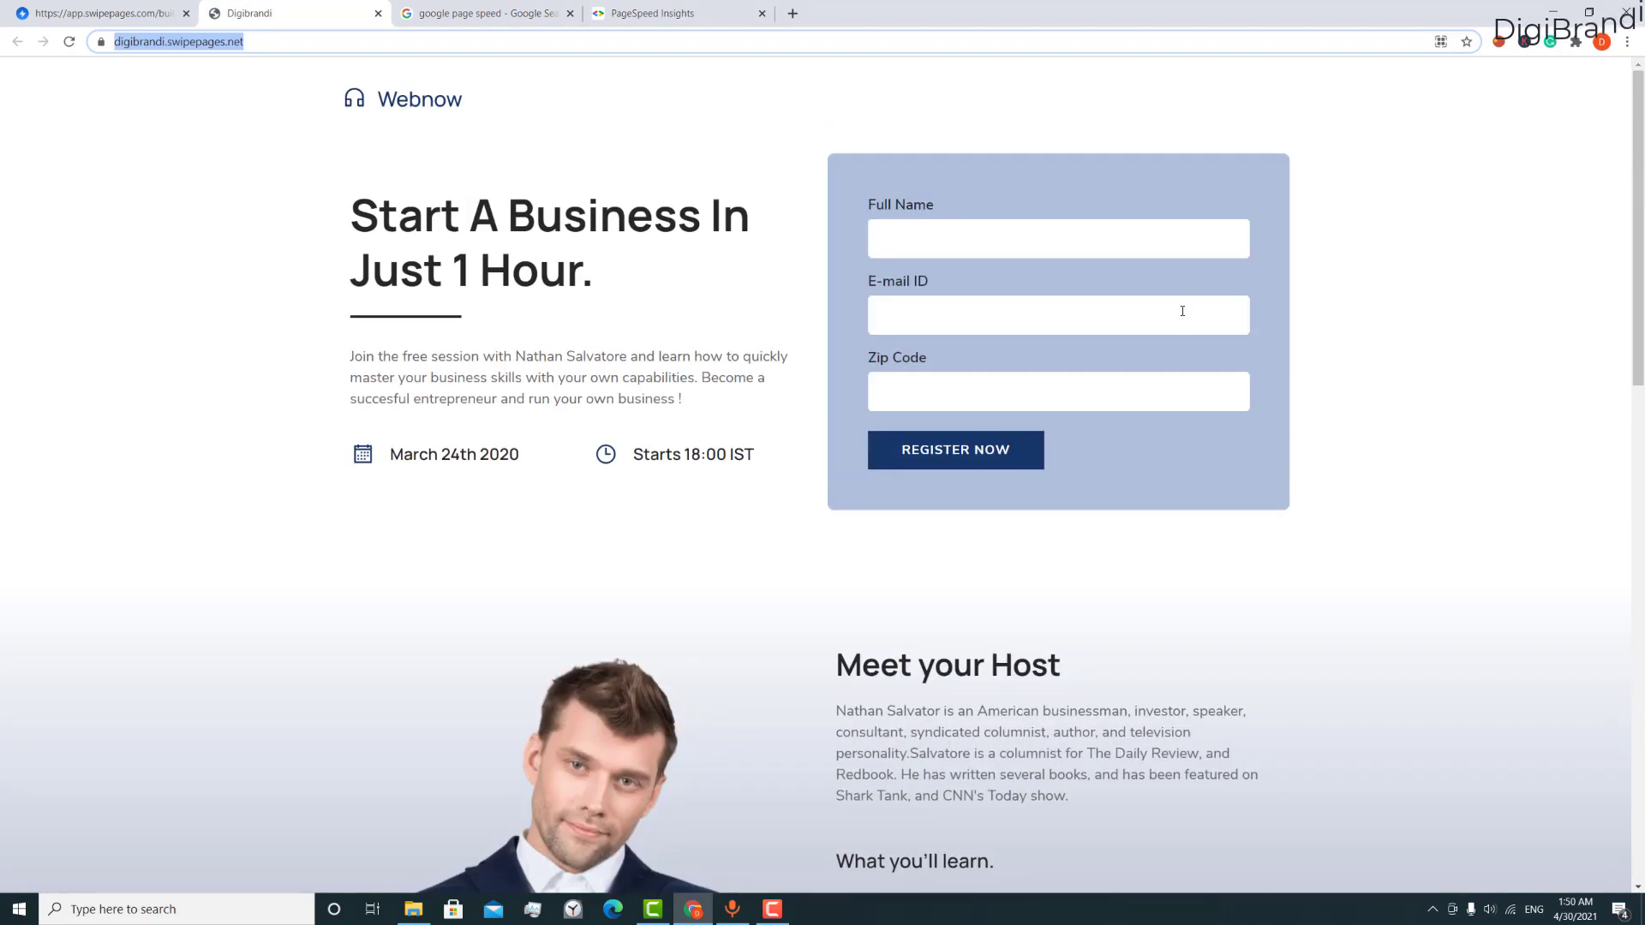
- Leave the builder for the page's dashboard and examine its analytics figures and visits chart
{"action": "left_click", "coordinate": [77, 11]}
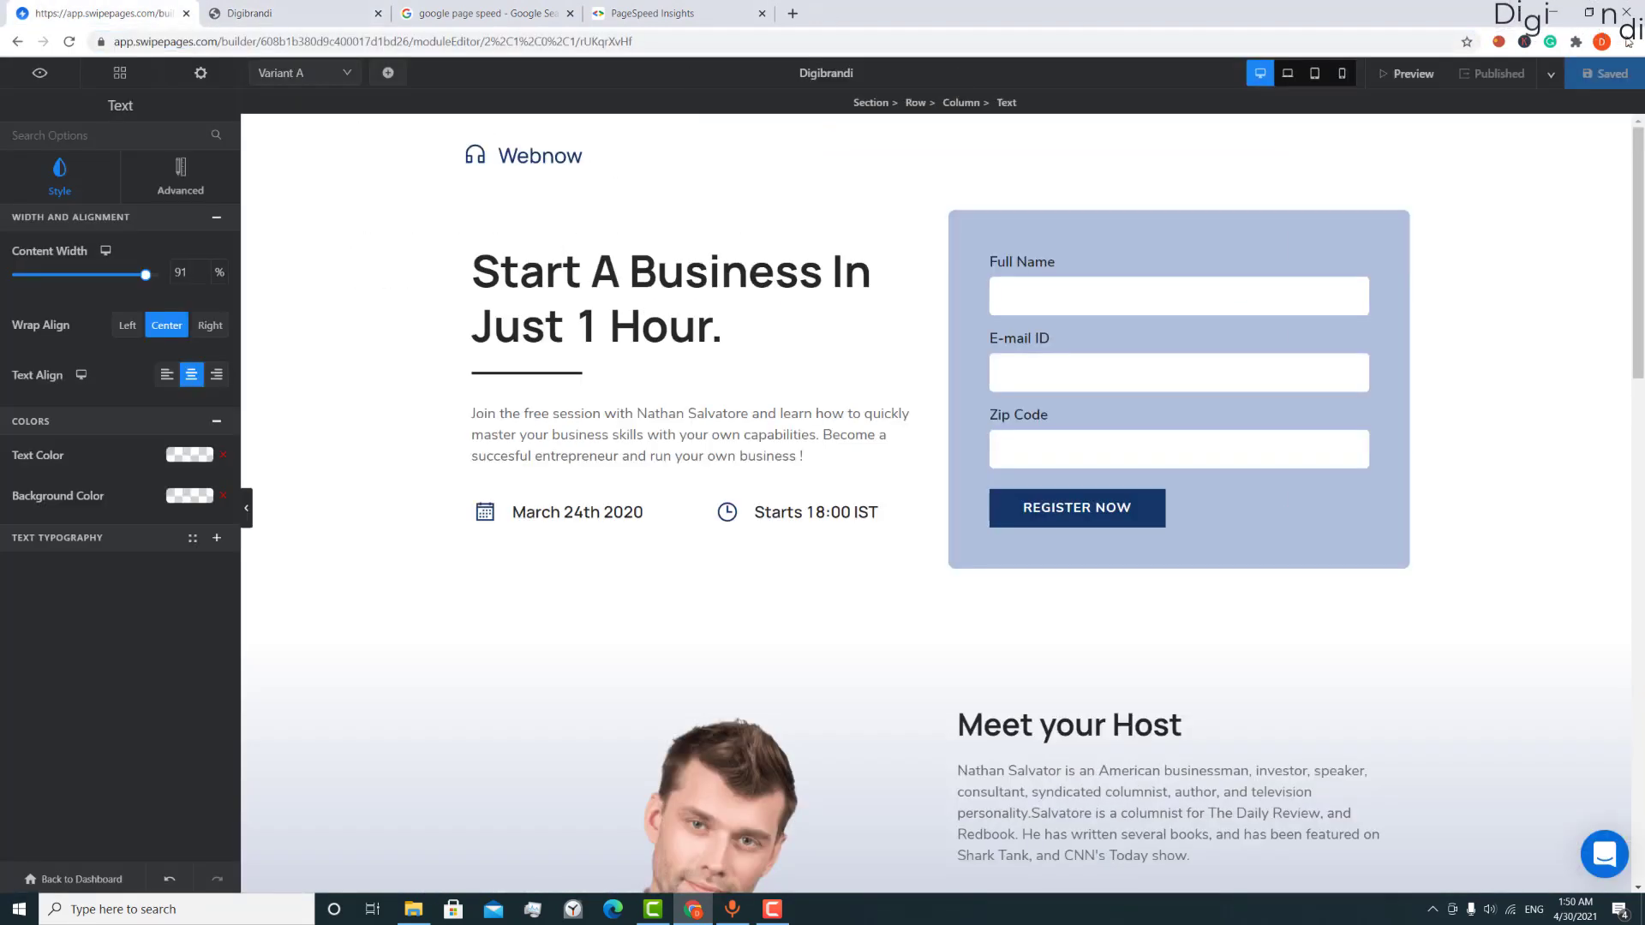
{"action": "left_click", "coordinate": [106, 877]}
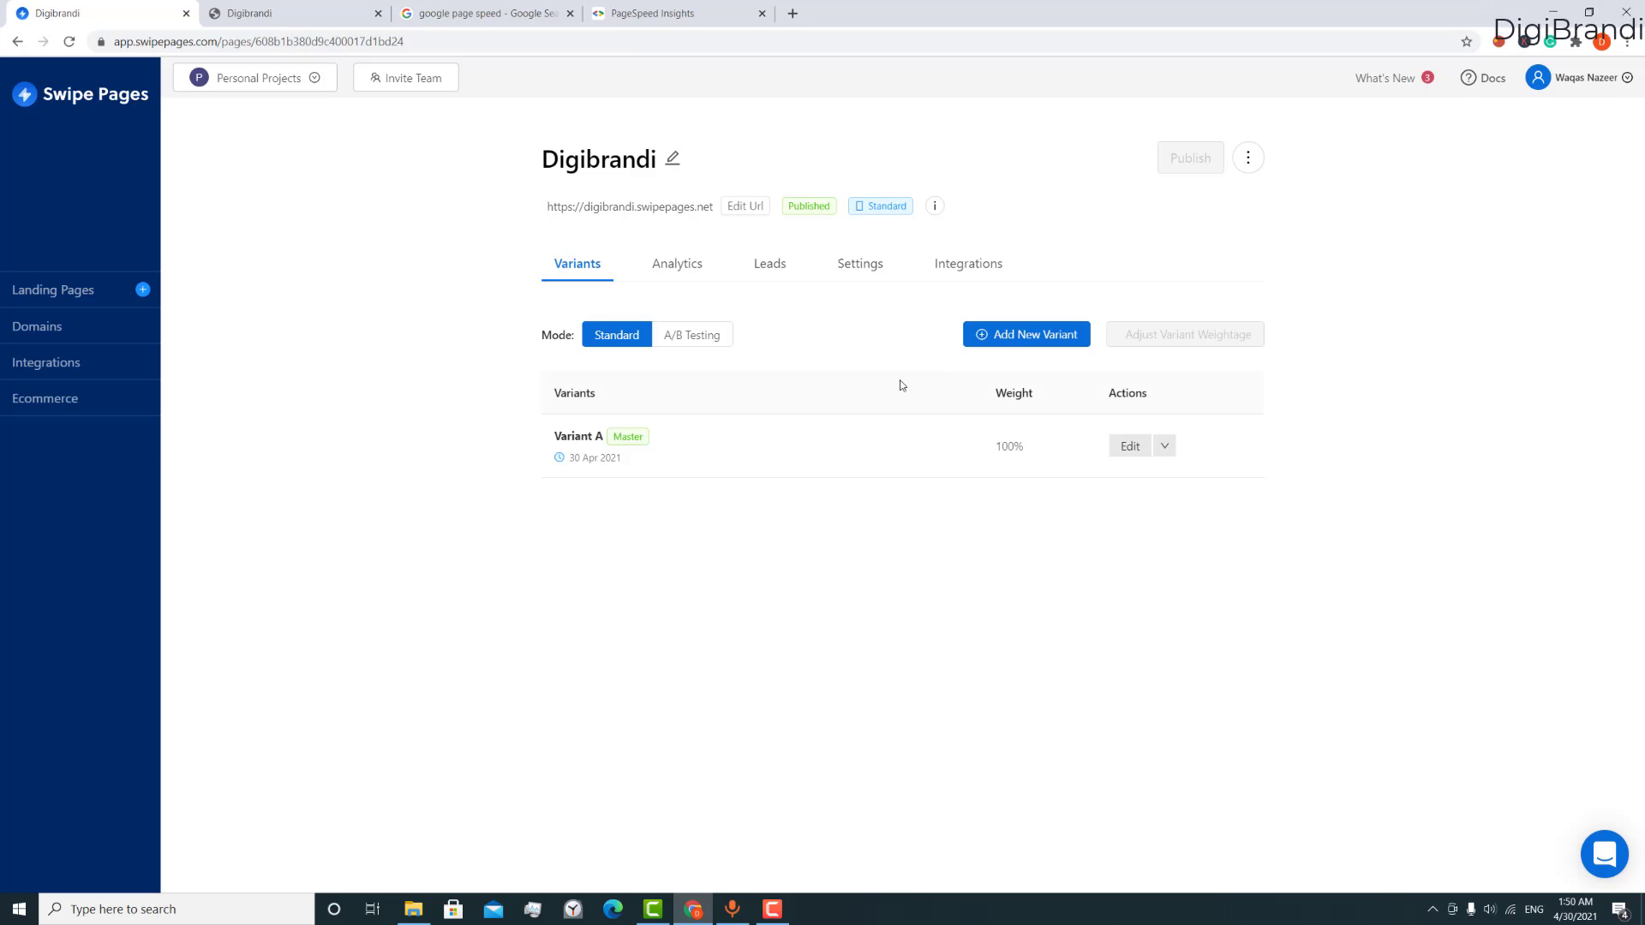
{"action": "left_click", "coordinate": [663, 269]}
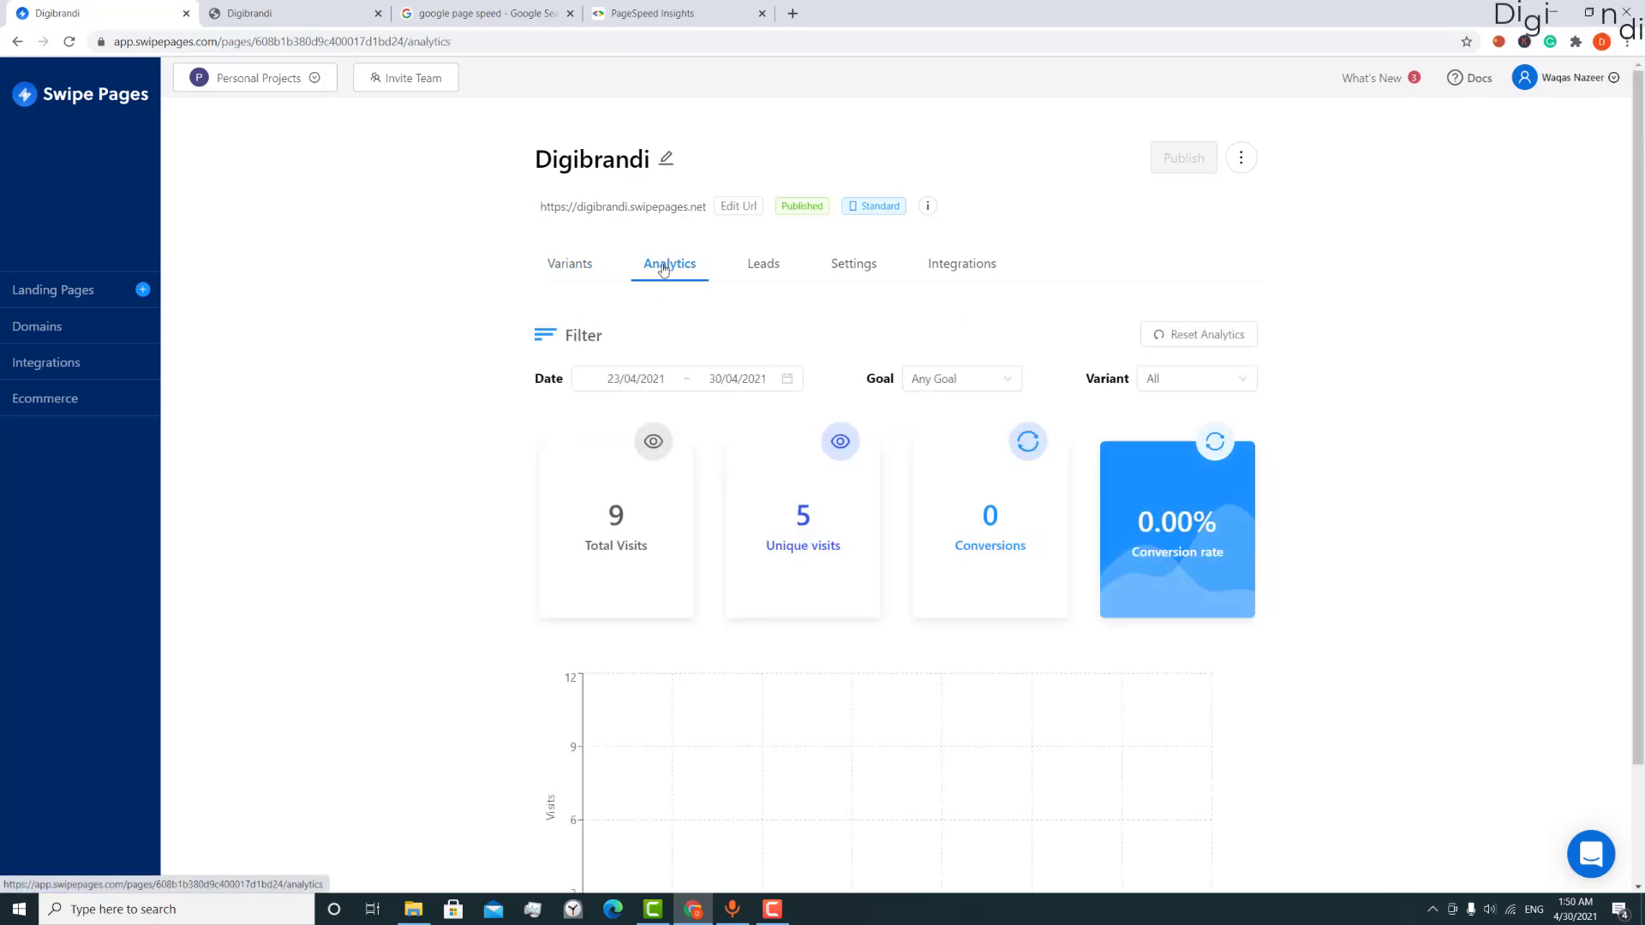
{"action": "scroll", "coordinate": [1508, 531], "scroll_direction": "down", "scroll_amount": 2}
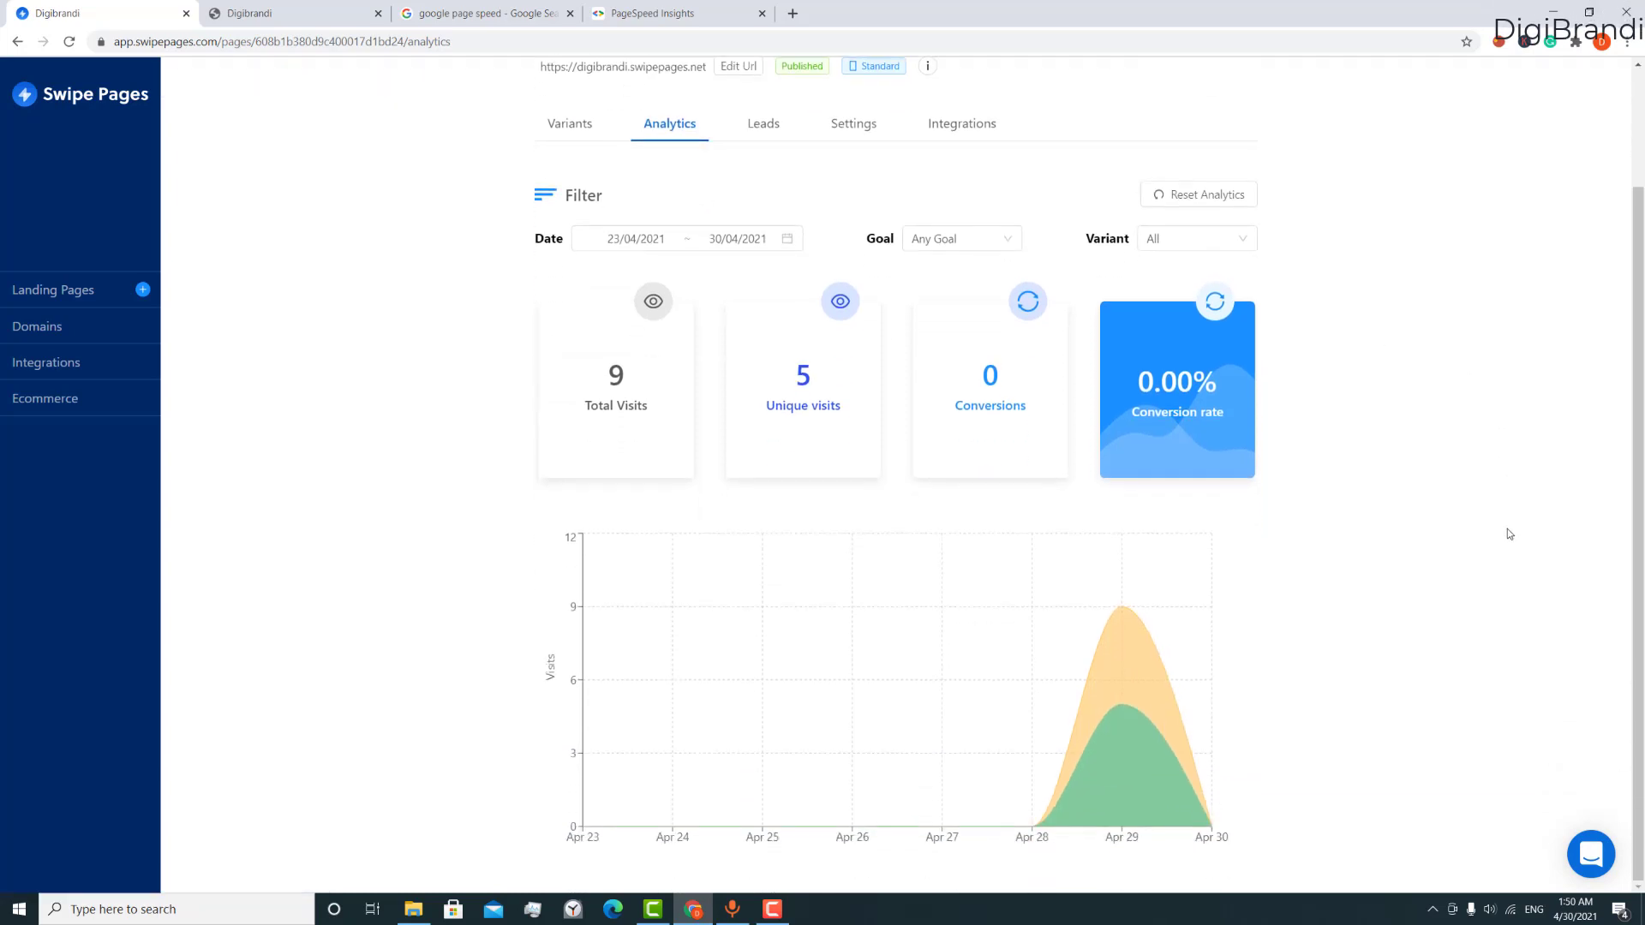
{"action": "scroll", "coordinate": [1508, 533], "scroll_direction": "up", "scroll_amount": 1}
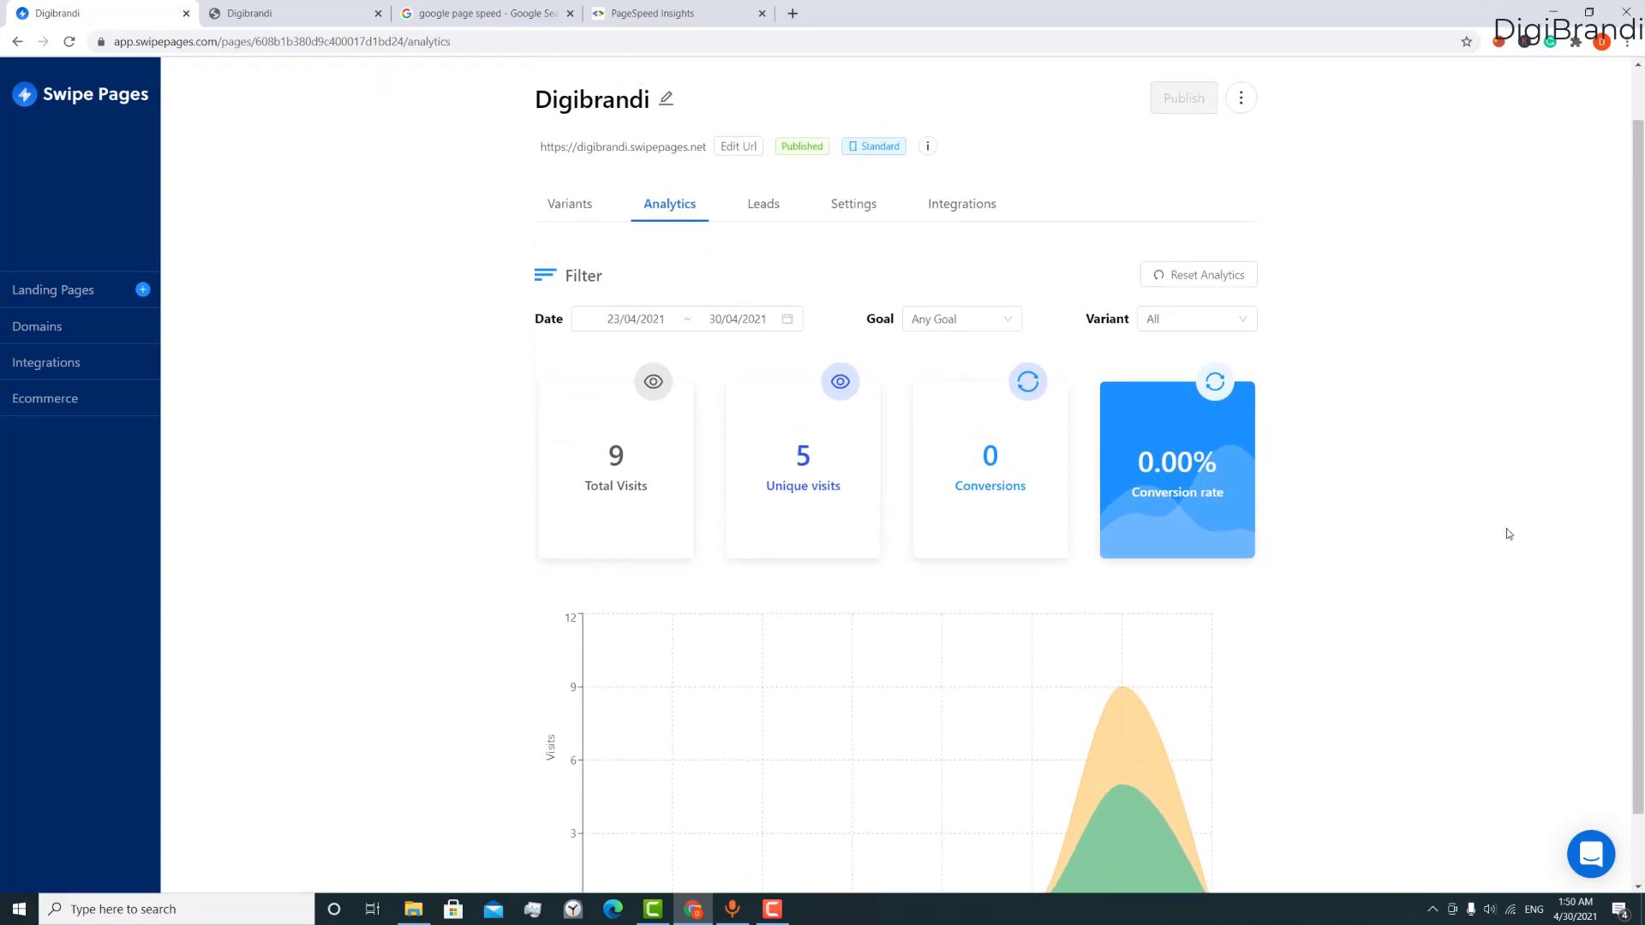
{"action": "scroll", "coordinate": [1509, 534], "scroll_direction": "up", "scroll_amount": 1}
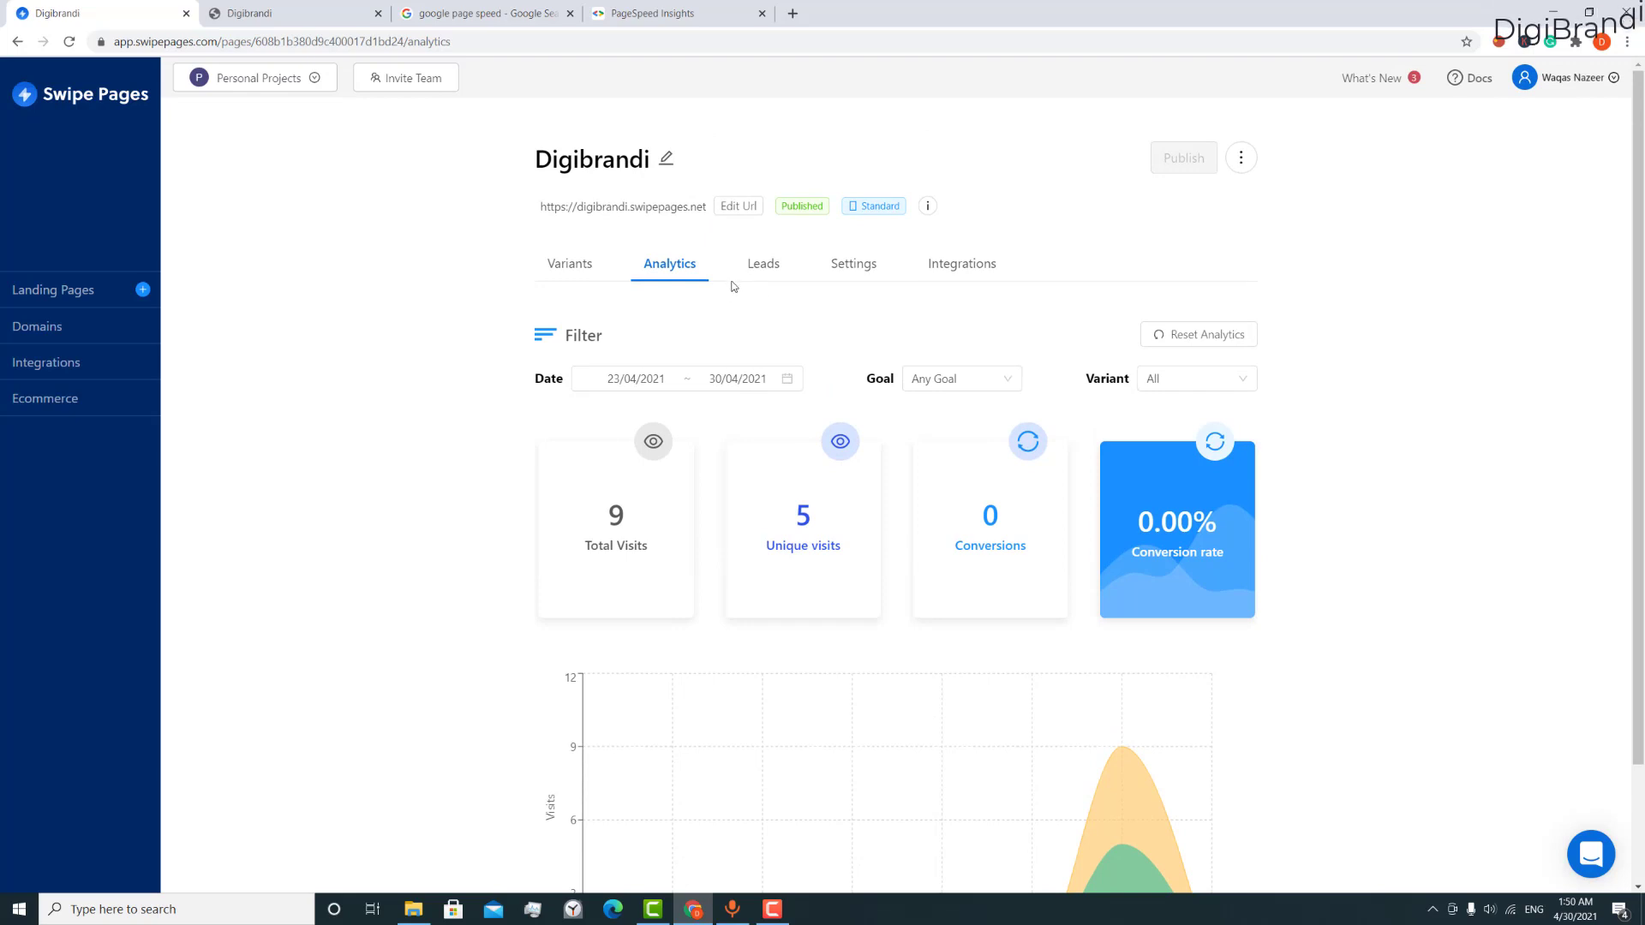
- Check the Digibrandi page's leads list, and look at the conversion goals in its settings
{"action": "left_click", "coordinate": [757, 276]}
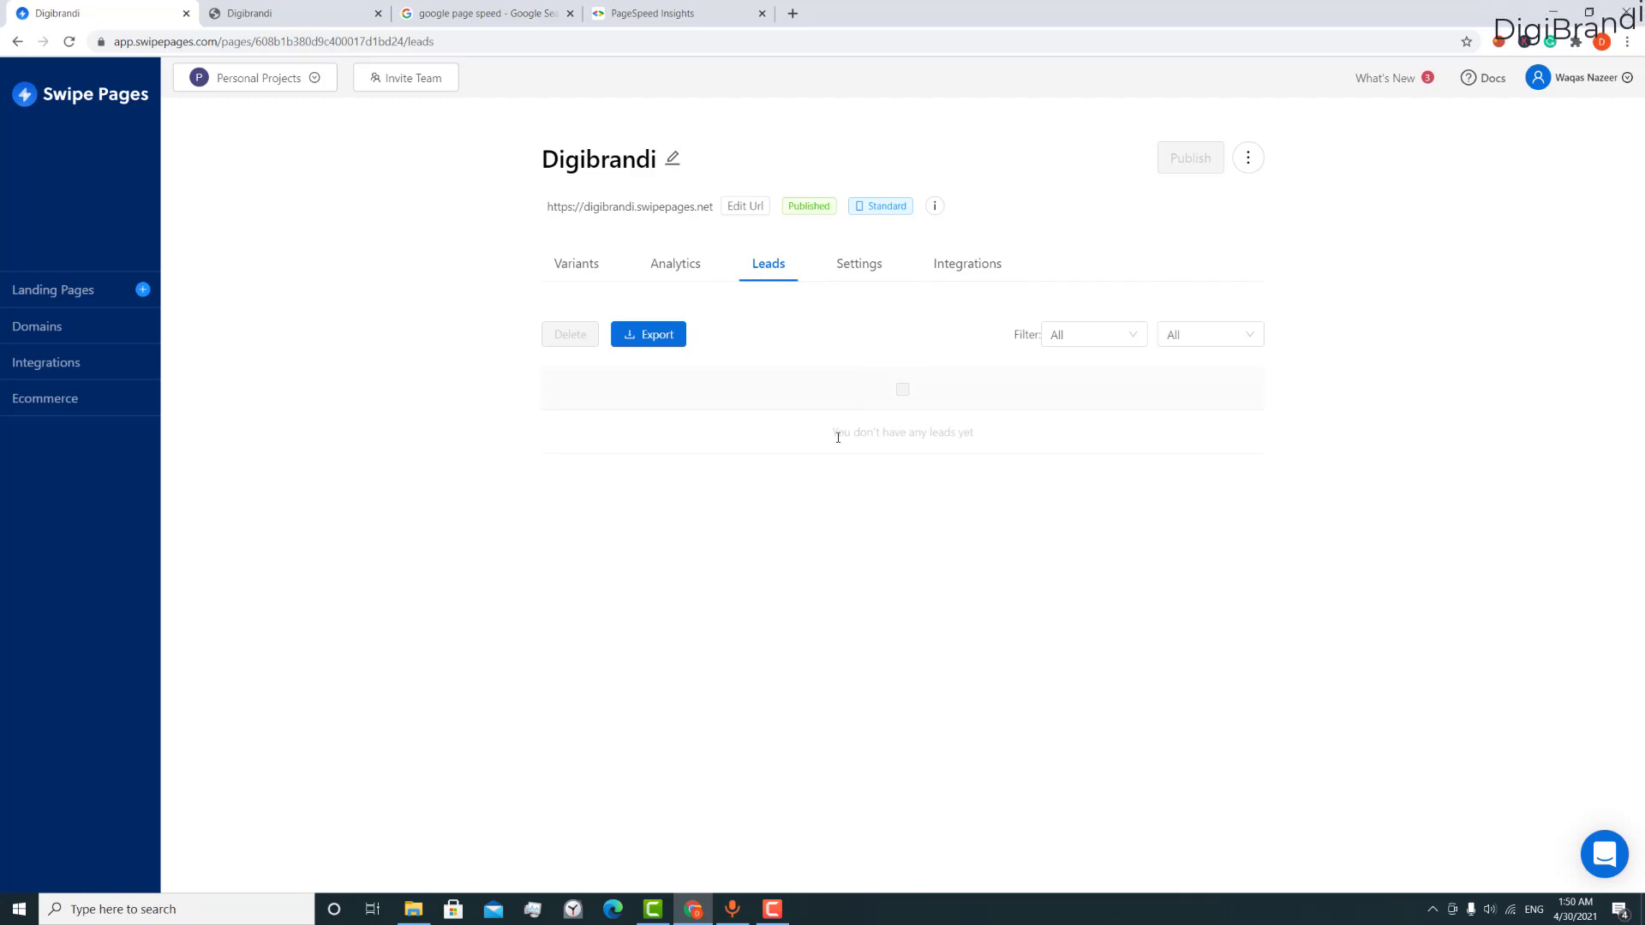
{"action": "left_click", "coordinate": [844, 266]}
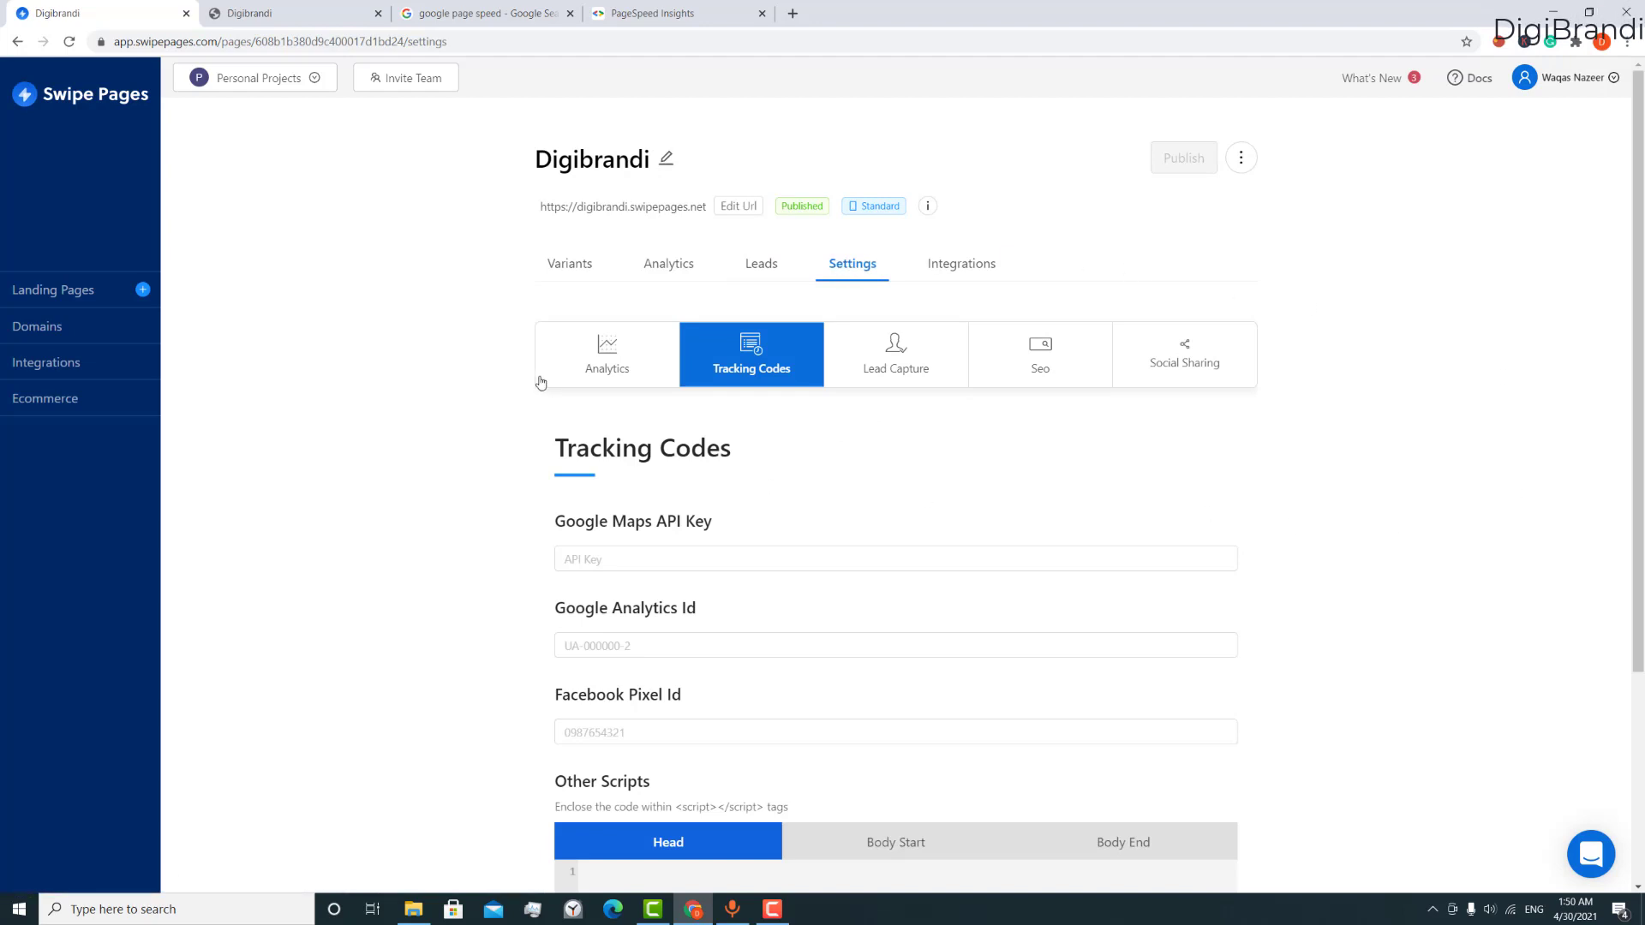
{"action": "left_click", "coordinate": [604, 368]}
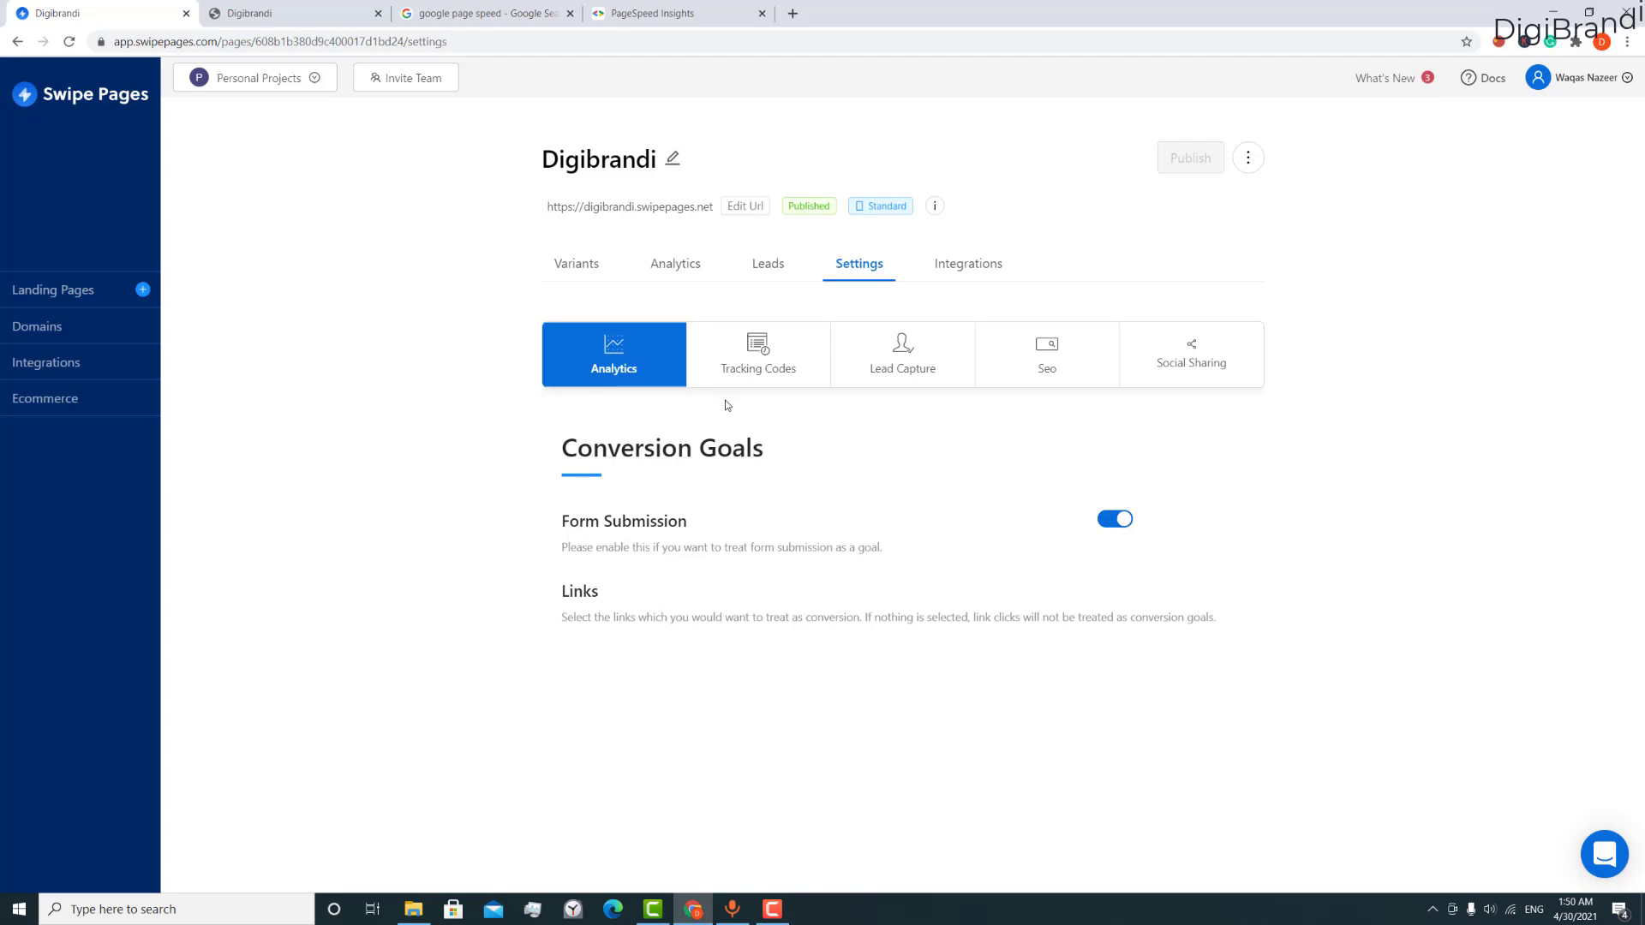
- Review the tracking code settings down to the Other Scripts editor, dismissing the time-tracking reminder
{"action": "left_click", "coordinate": [726, 358]}
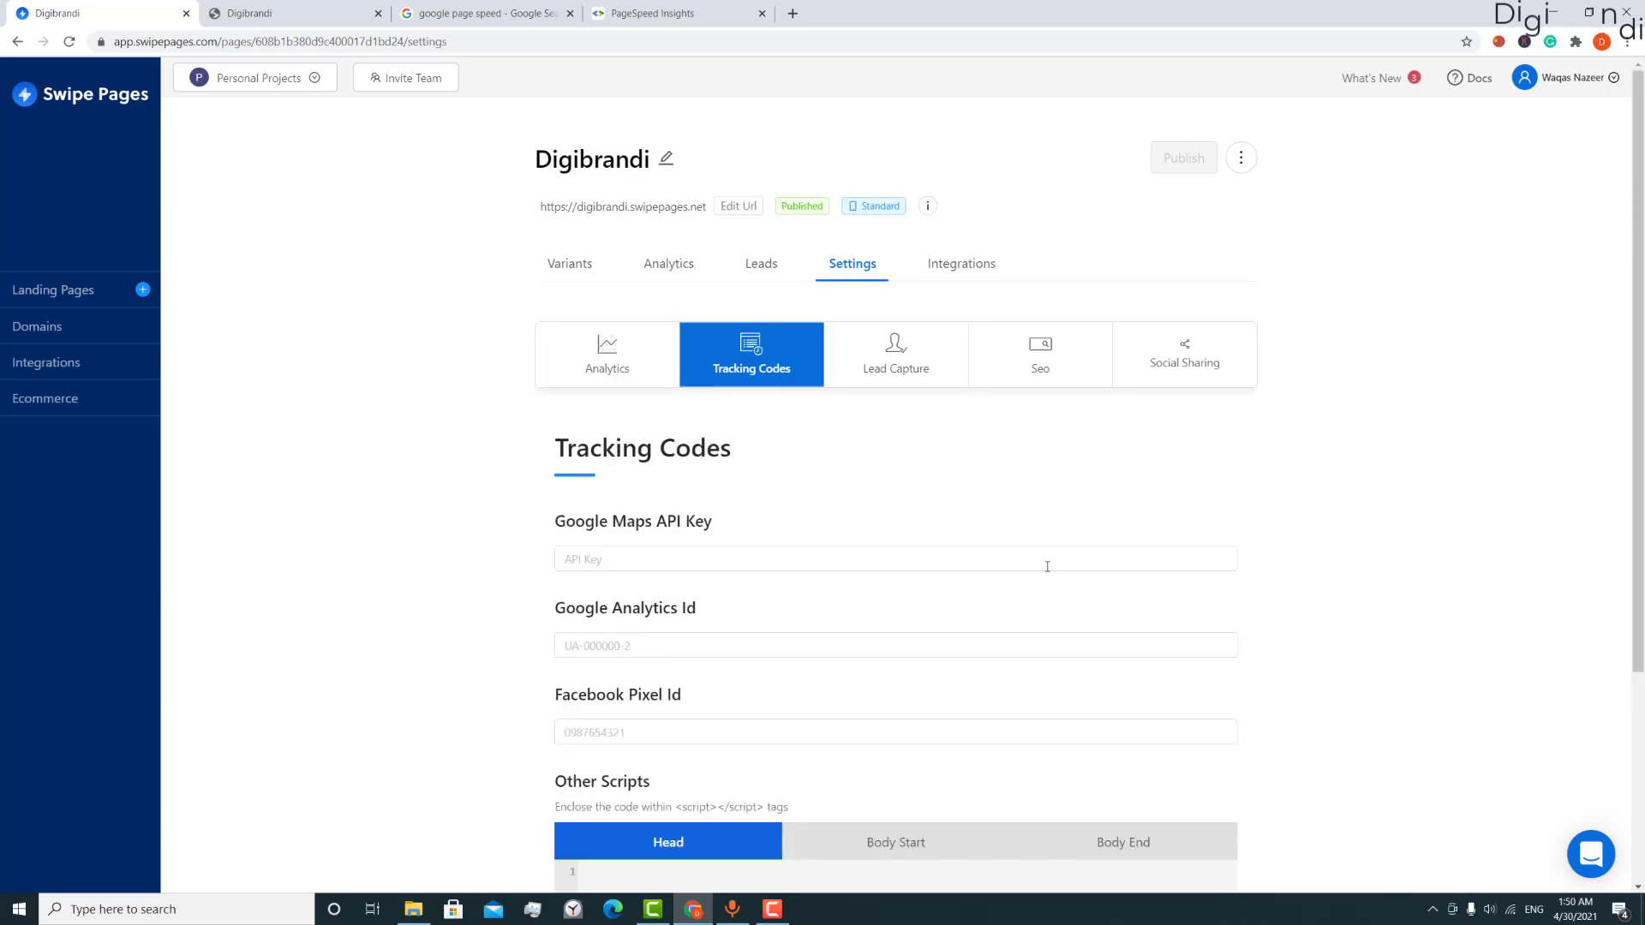
{"action": "scroll", "coordinate": [1047, 568], "scroll_direction": "down", "scroll_amount": 3}
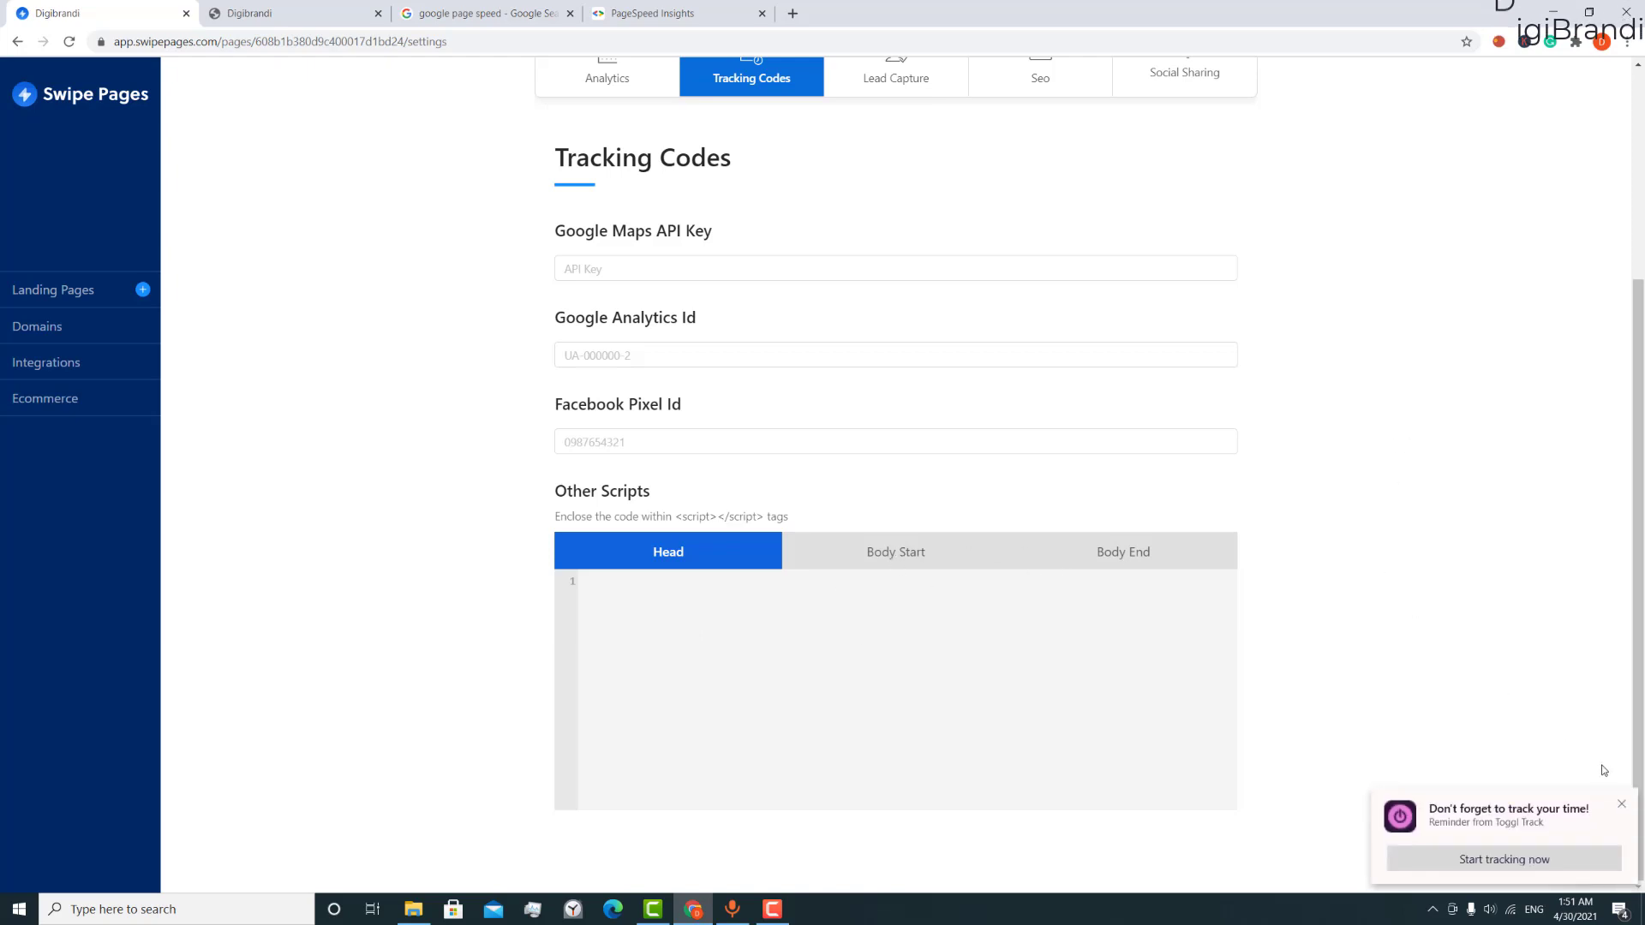
{"action": "left_click", "coordinate": [1621, 803]}
{"action": "scroll", "coordinate": [1047, 558], "scroll_direction": "up", "scroll_amount": 4}
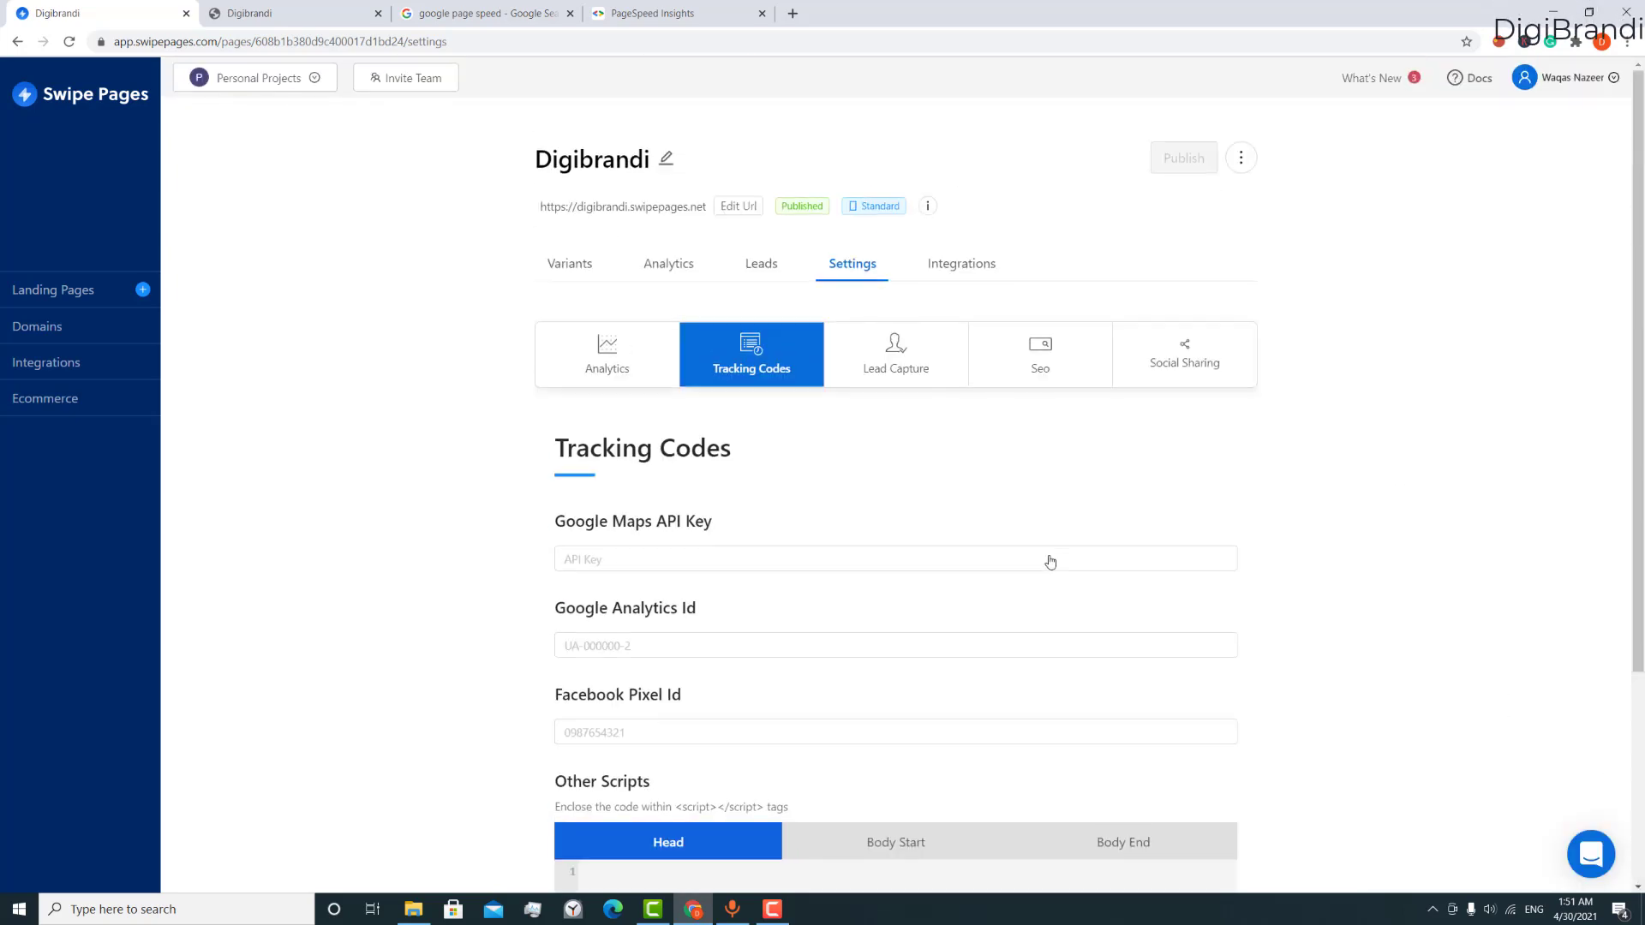
- Review the Lead Capture settings, including the lead magnet and the auto responder e-mail section
{"action": "left_click", "coordinate": [918, 371]}
{"action": "scroll", "coordinate": [786, 428], "scroll_direction": "down", "scroll_amount": 3}
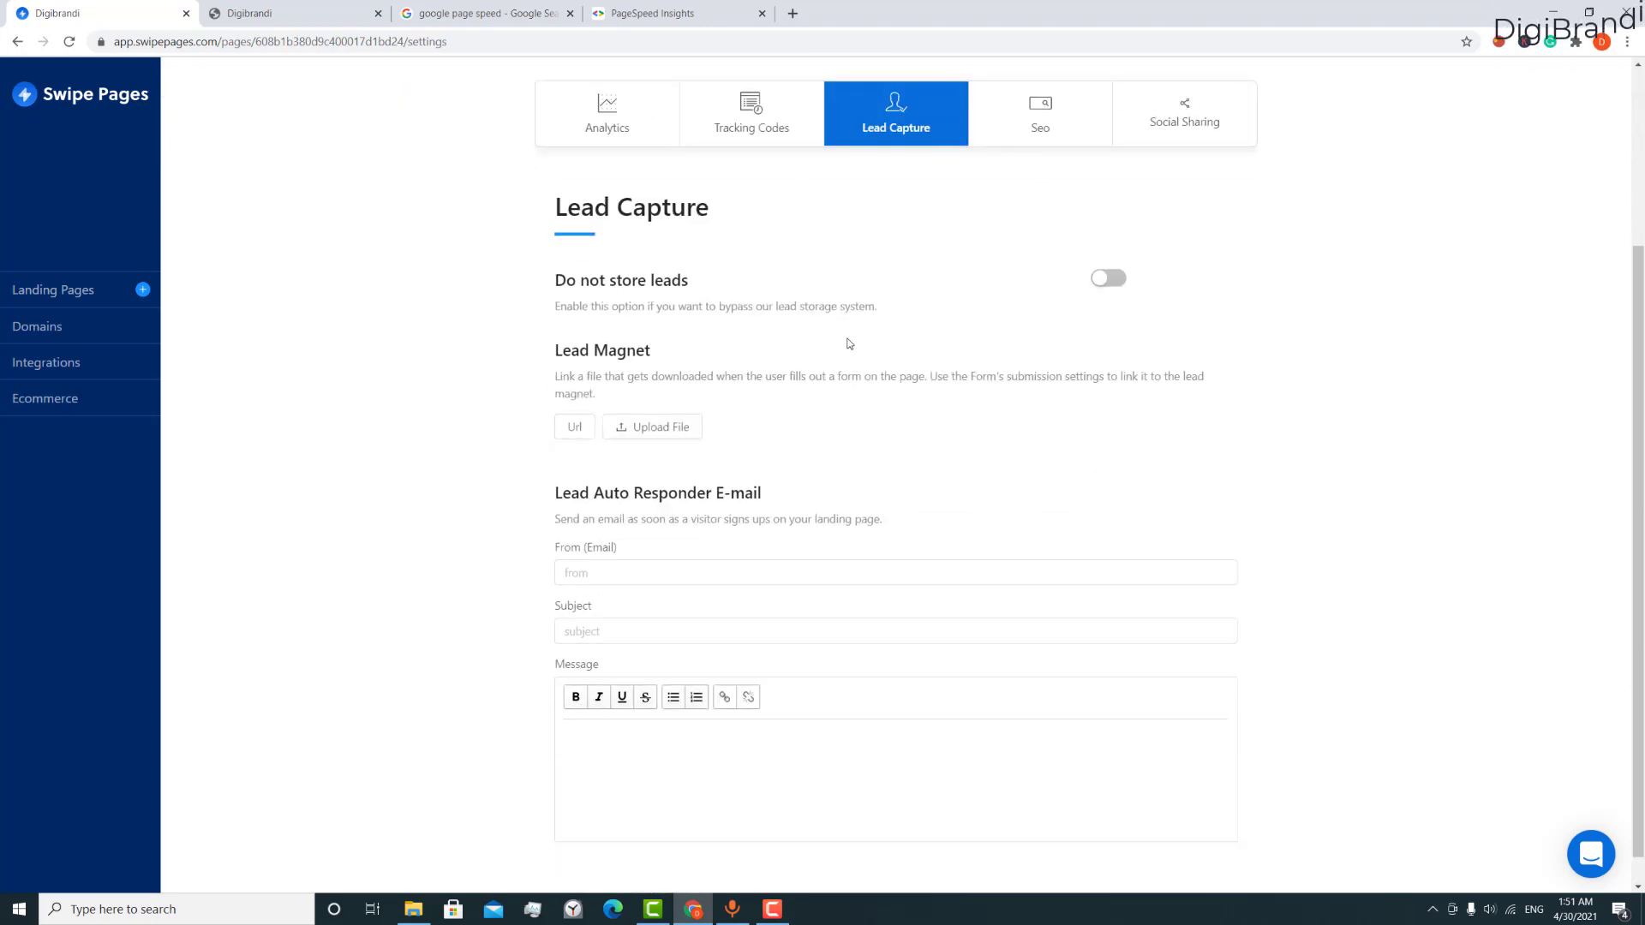
{"action": "scroll", "coordinate": [829, 373], "scroll_direction": "down", "scroll_amount": 1}
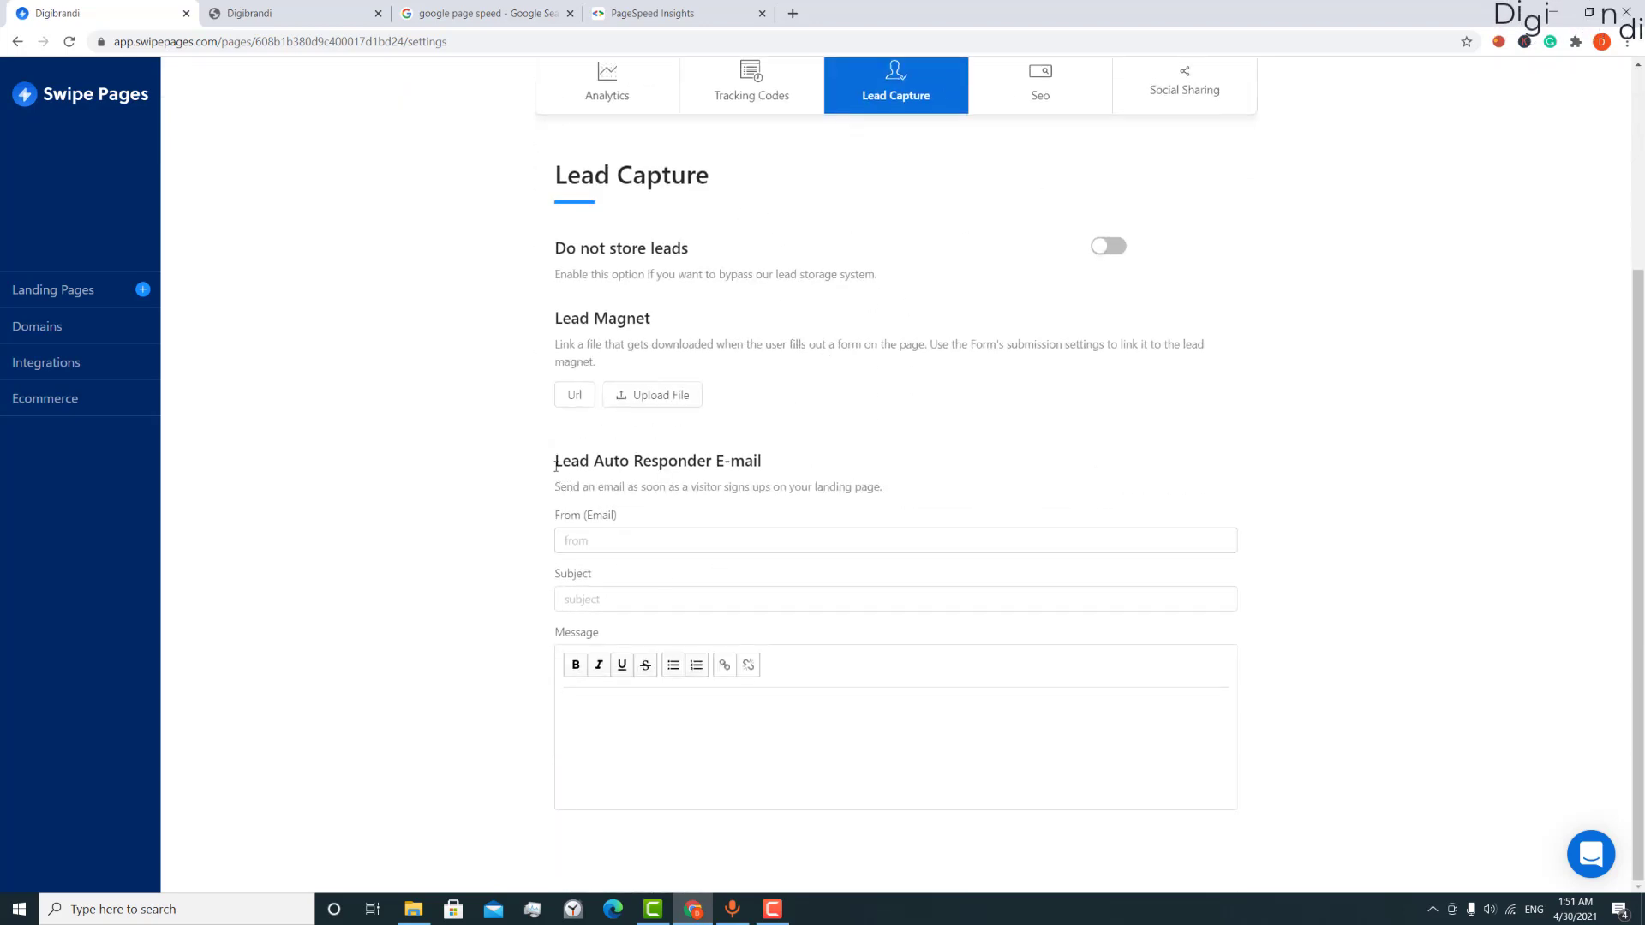
{"action": "left_click_drag", "start_coordinate": [557, 463], "coordinate": [887, 523]}
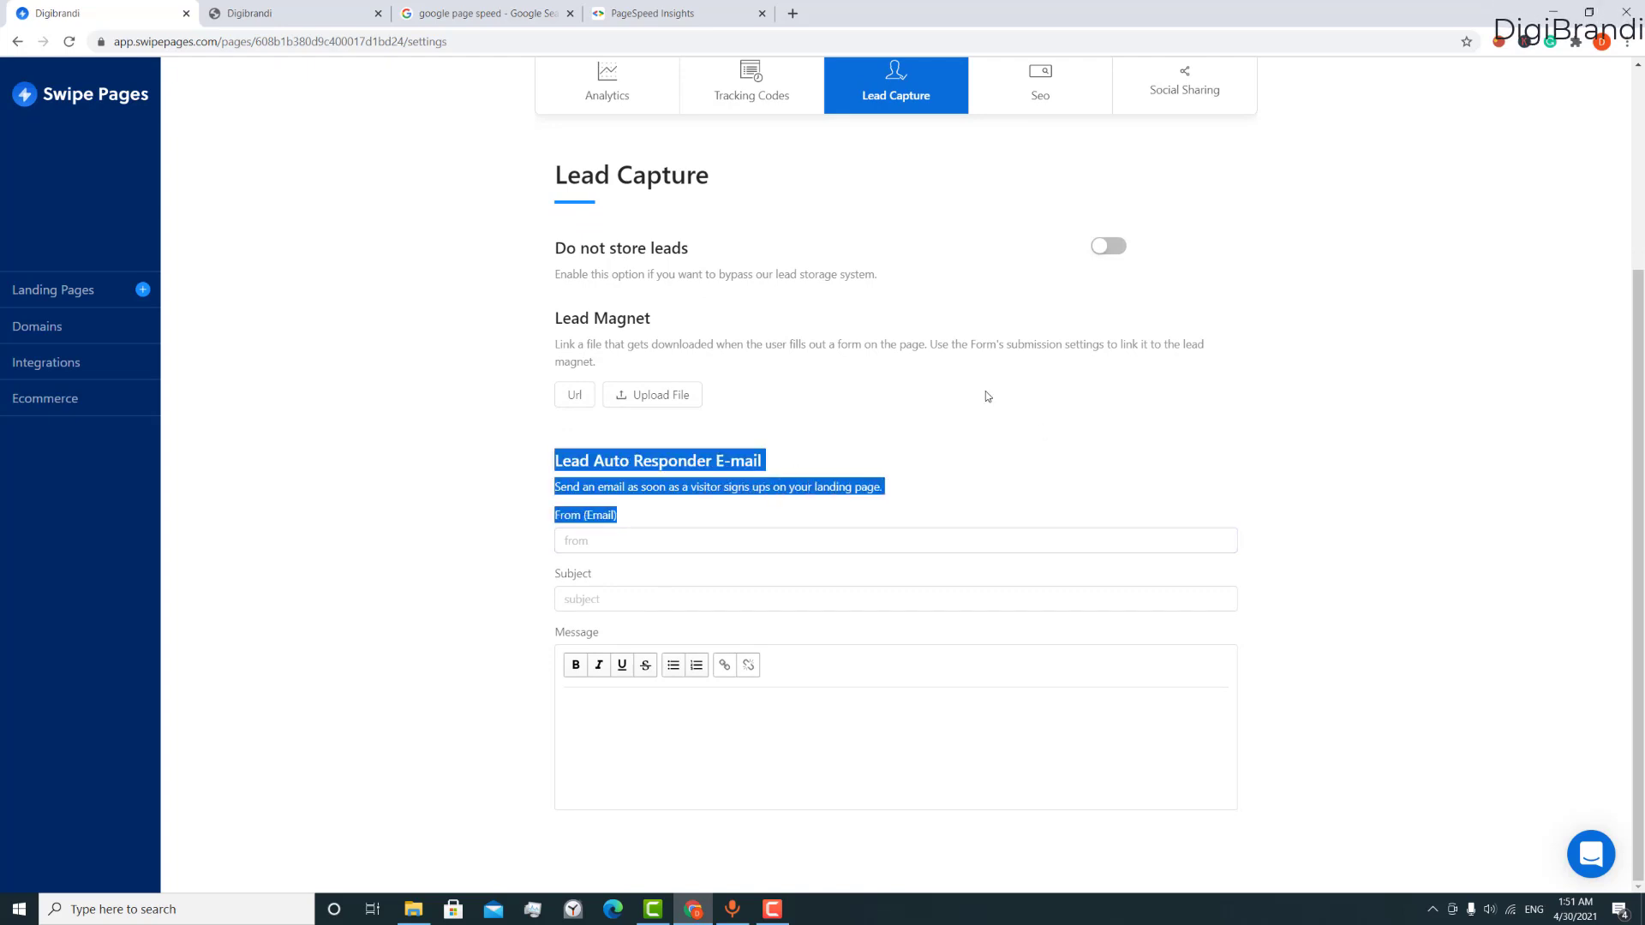
{"action": "scroll", "coordinate": [985, 390], "scroll_direction": "up", "scroll_amount": 2}
{"action": "left_click", "coordinate": [1082, 337]}
- Review the page's SEO settings from the title down to the option for hiding it from search engines
{"action": "left_click", "coordinate": [1038, 278]}
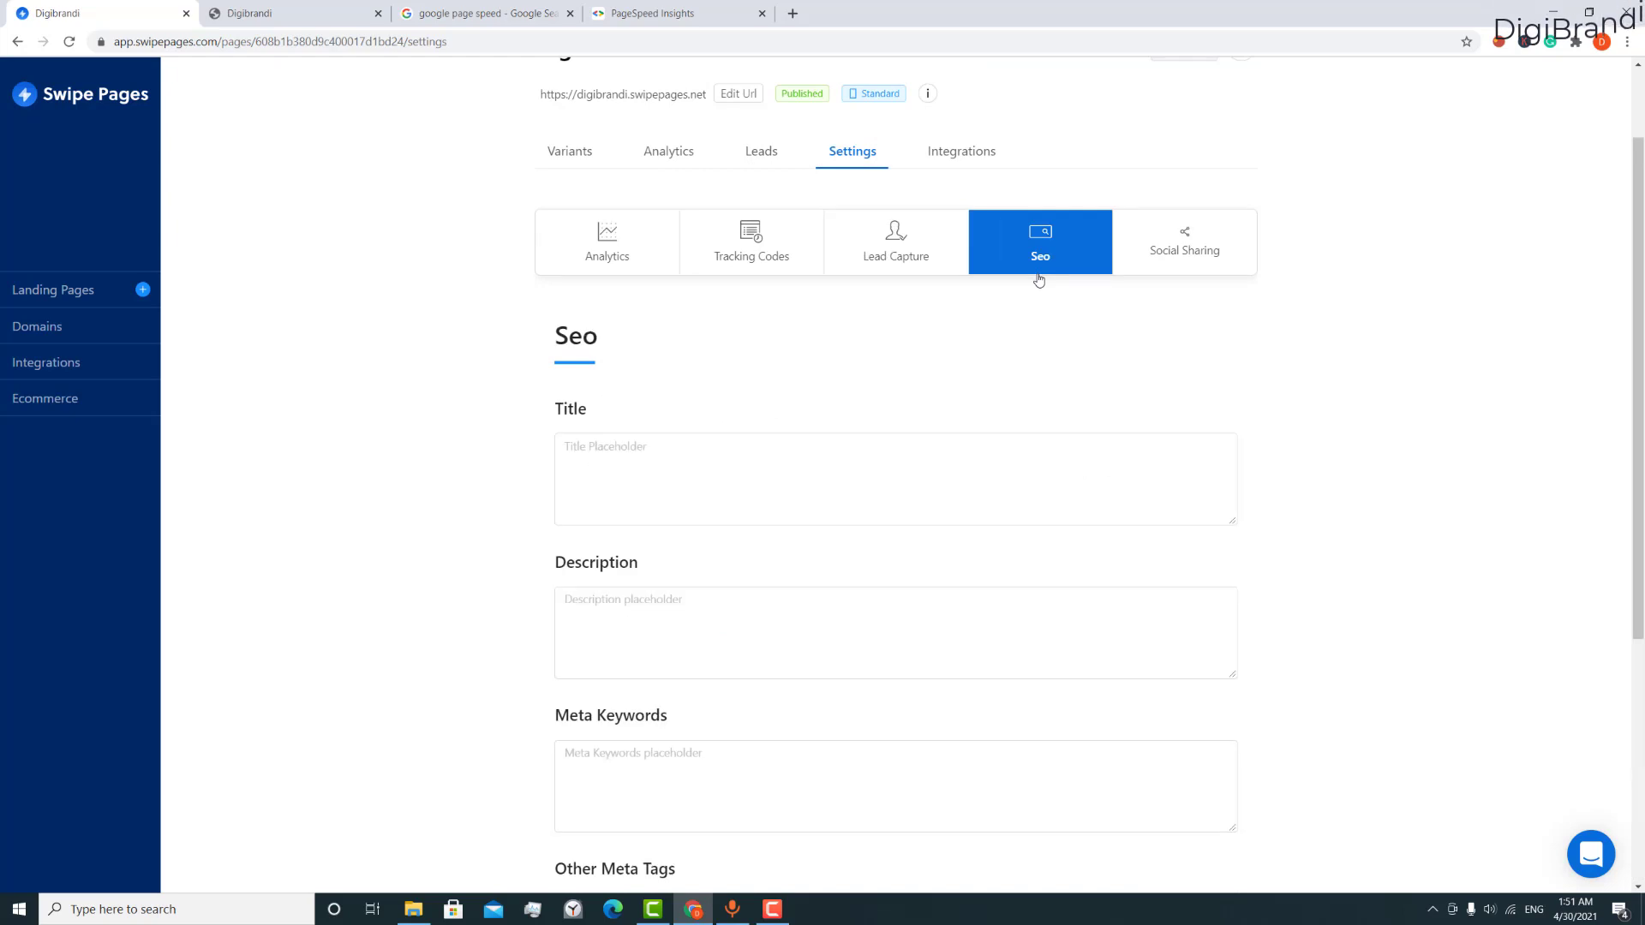
{"action": "scroll", "coordinate": [872, 411], "scroll_direction": "down", "scroll_amount": 3}
{"action": "scroll", "coordinate": [698, 312], "scroll_direction": "down", "scroll_amount": 2}
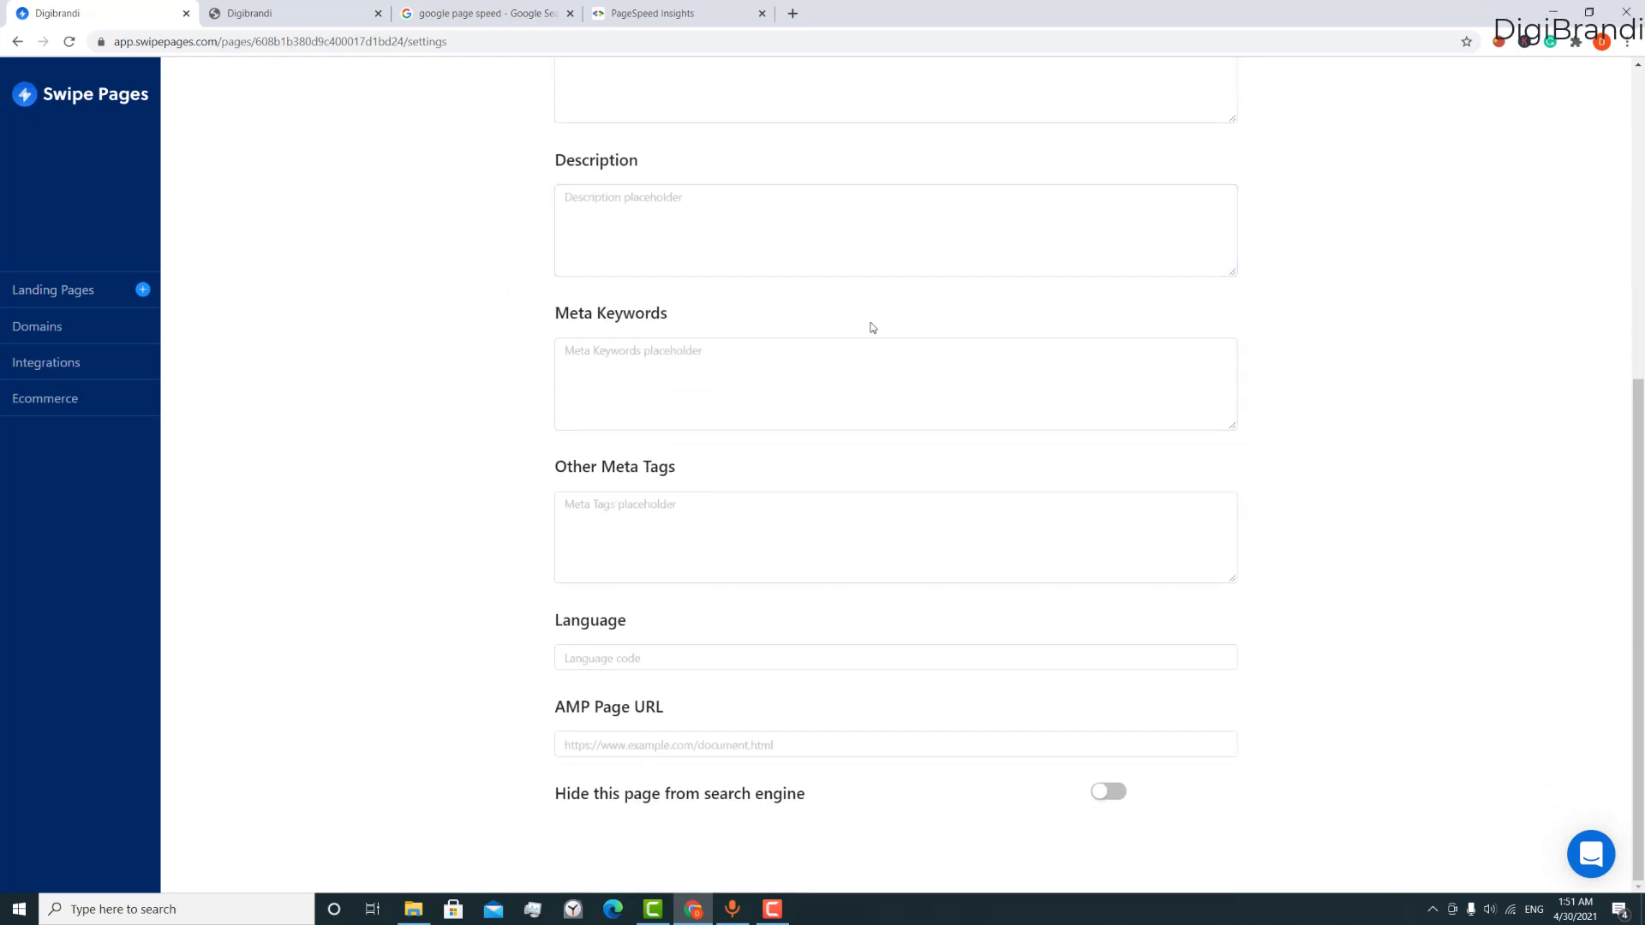
{"action": "scroll", "coordinate": [872, 328], "scroll_direction": "up", "scroll_amount": 5}
- Examine the Social Sharing settings, covering the OG Tags and Twitter Card fields
{"action": "left_click", "coordinate": [1150, 362]}
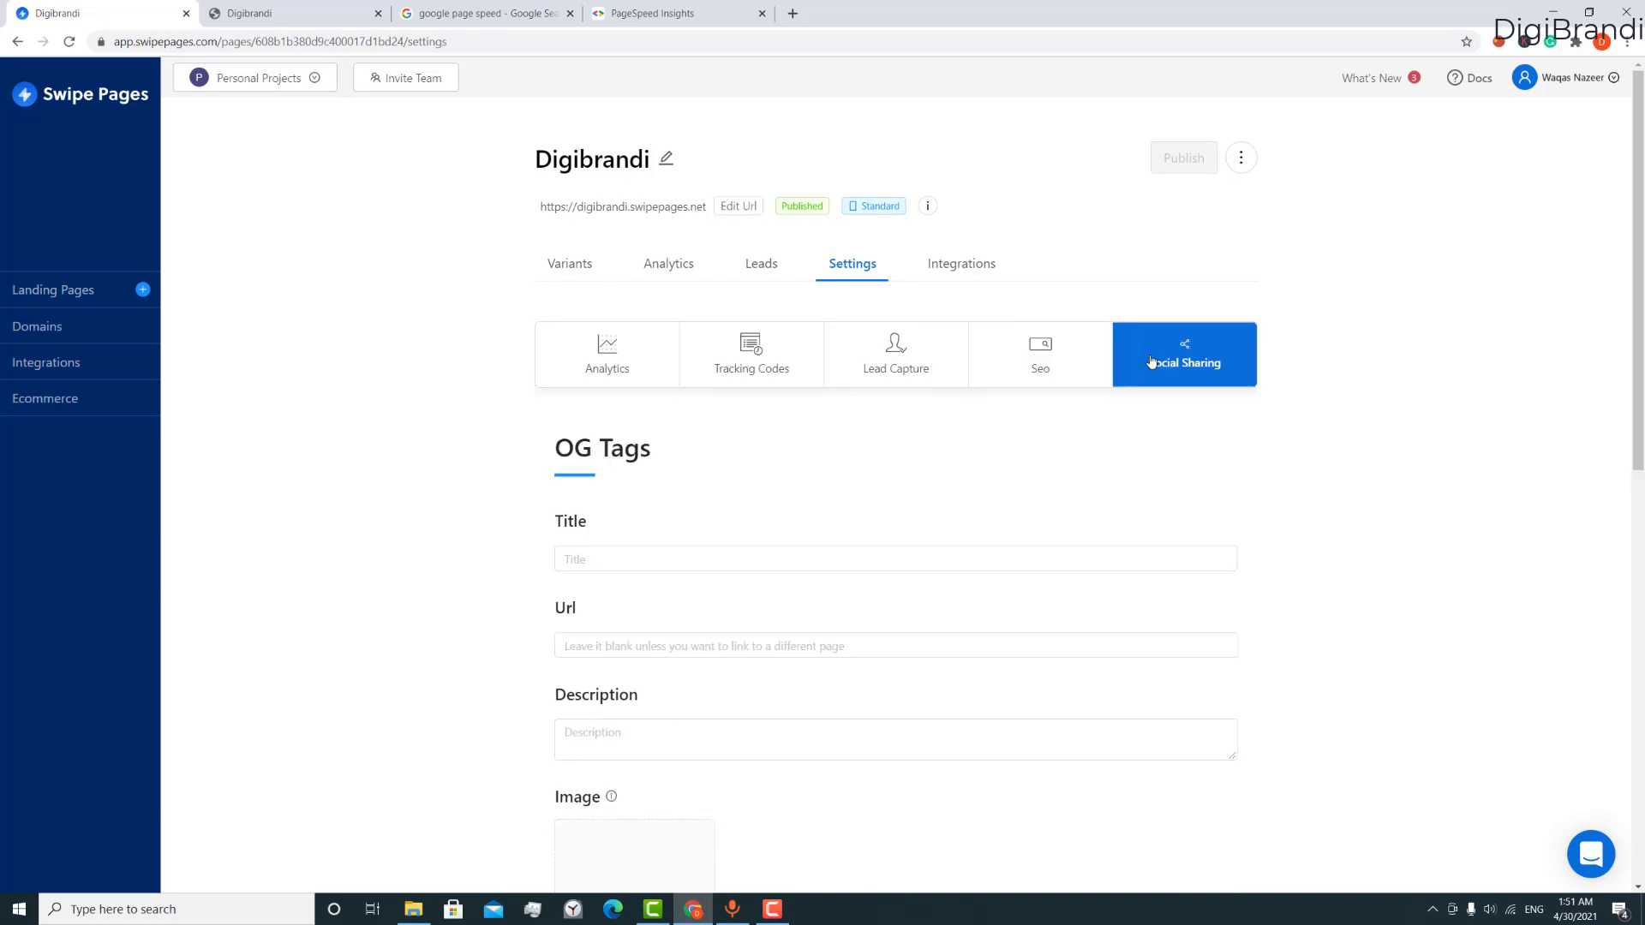
{"action": "scroll", "coordinate": [1267, 554], "scroll_direction": "down", "scroll_amount": 3}
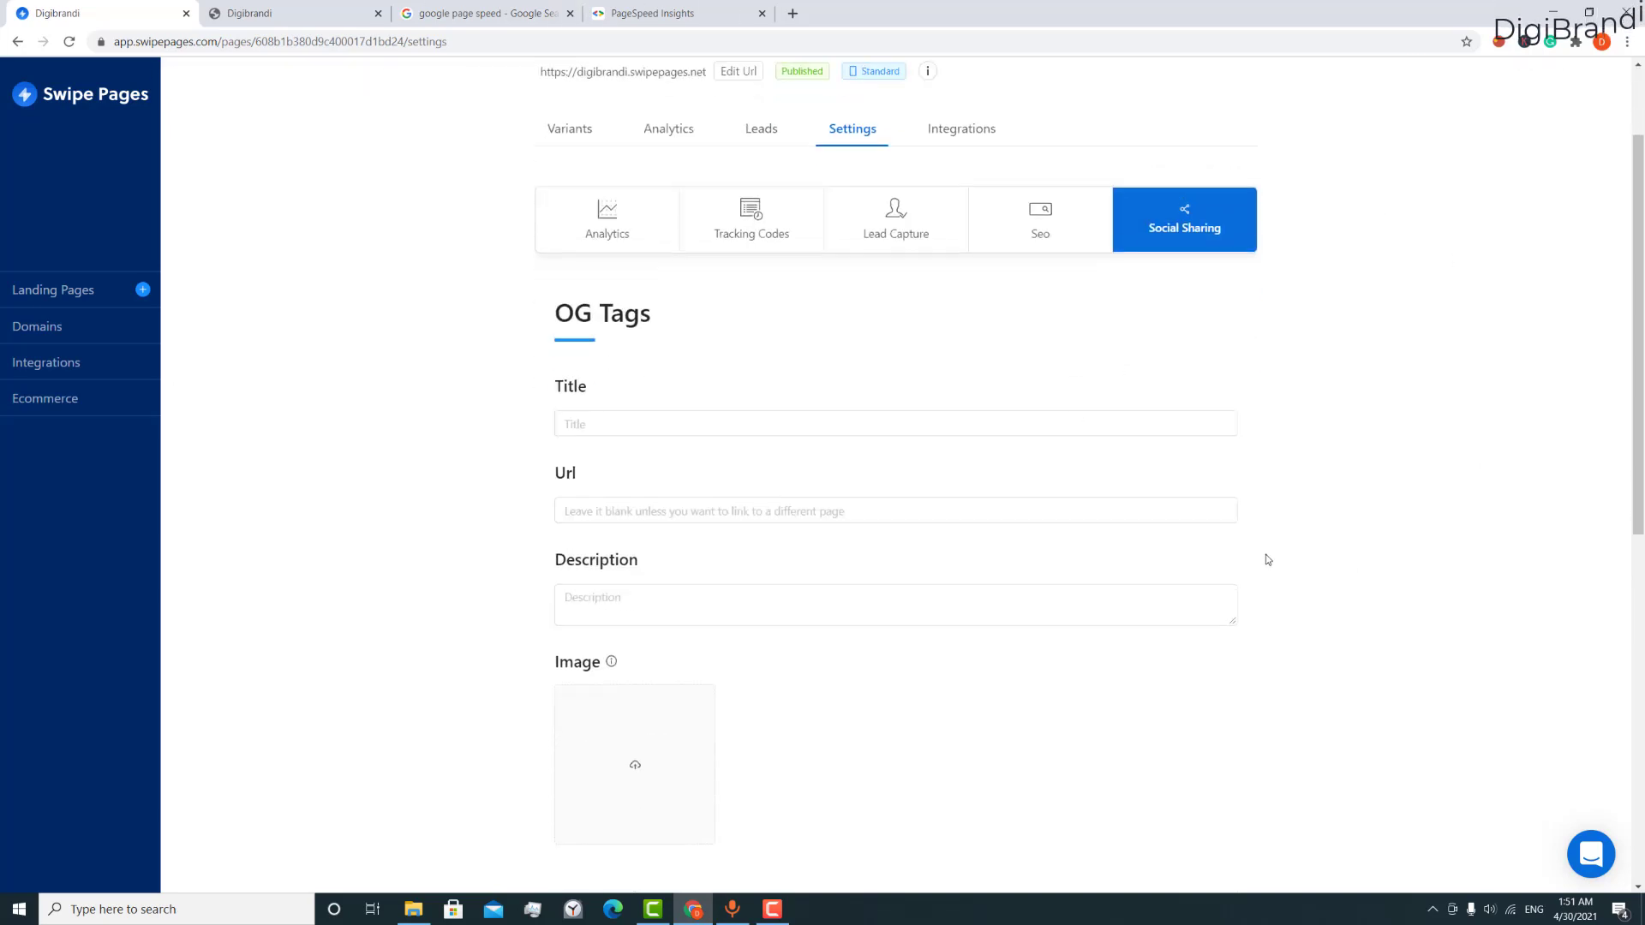
{"action": "left_click", "coordinate": [617, 321]}
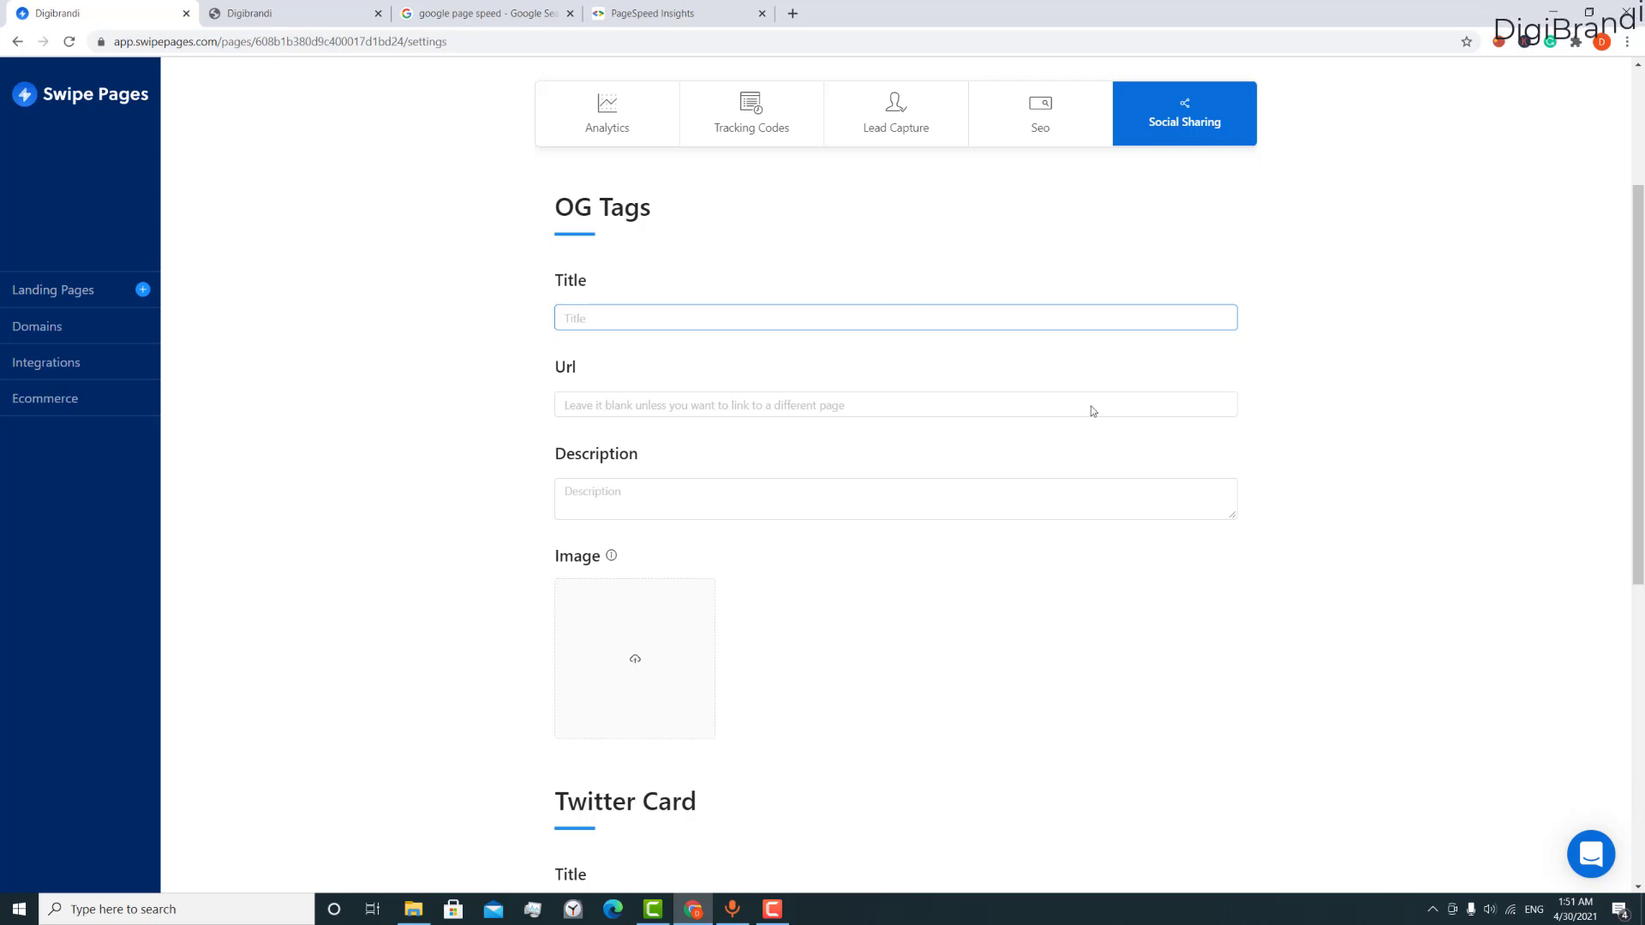
{"action": "scroll", "coordinate": [1101, 551], "scroll_direction": "down", "scroll_amount": 2}
{"action": "scroll", "coordinate": [1101, 550], "scroll_direction": "down", "scroll_amount": 5}
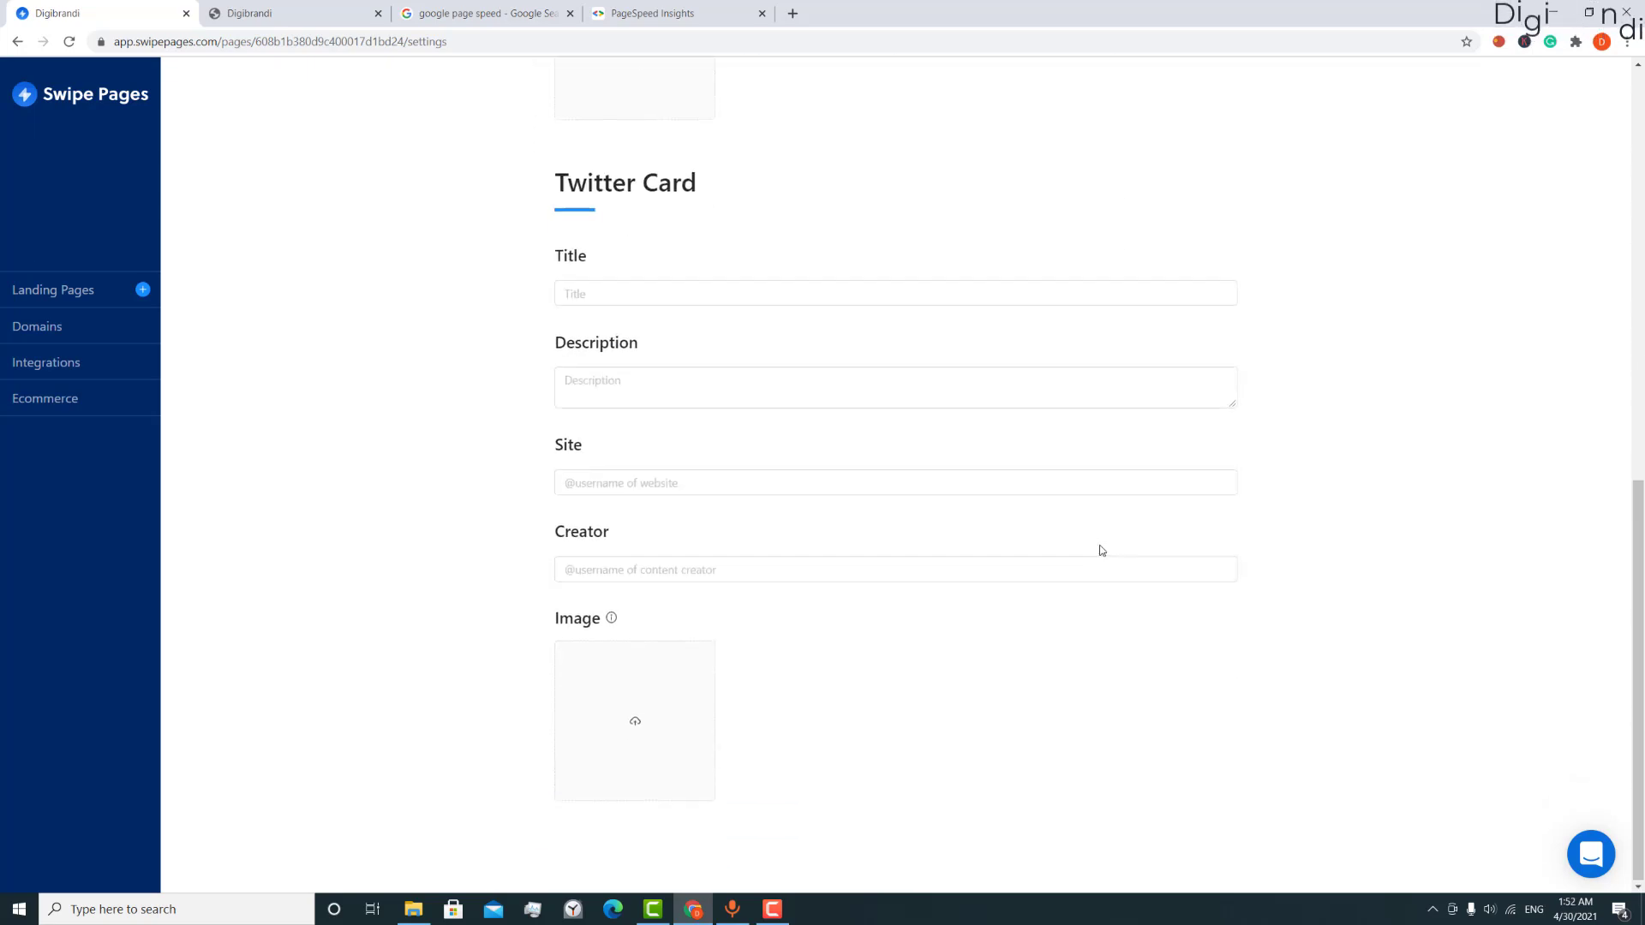
{"action": "scroll", "coordinate": [1102, 551], "scroll_direction": "up", "scroll_amount": 6}
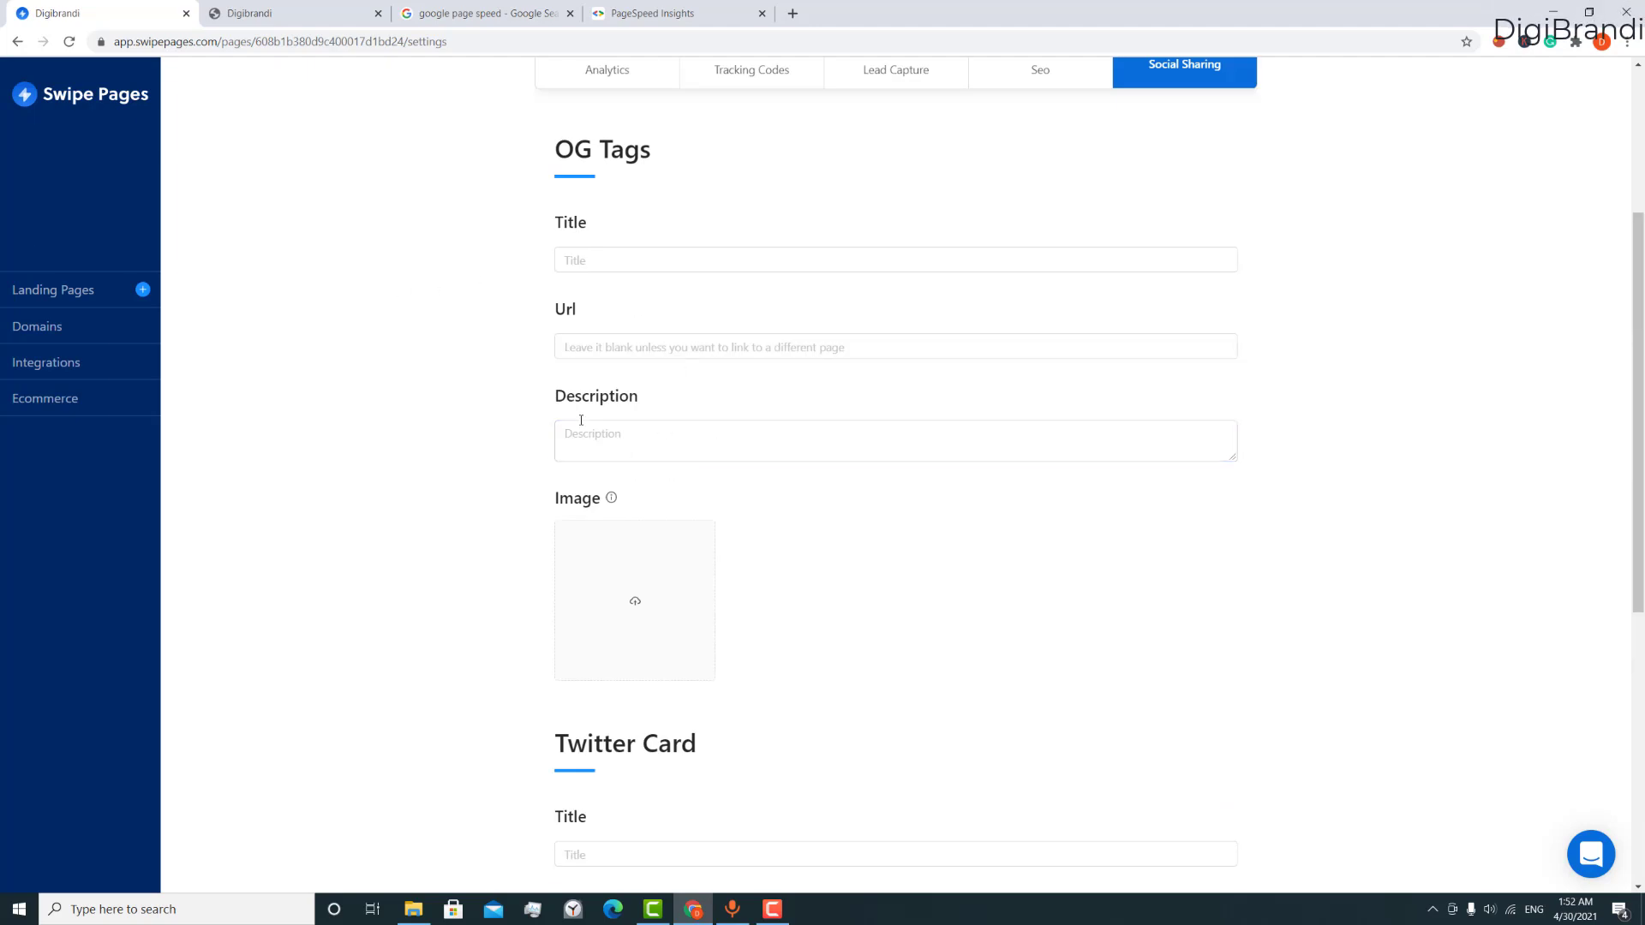
{"action": "scroll", "coordinate": [576, 402], "scroll_direction": "down", "scroll_amount": 5}
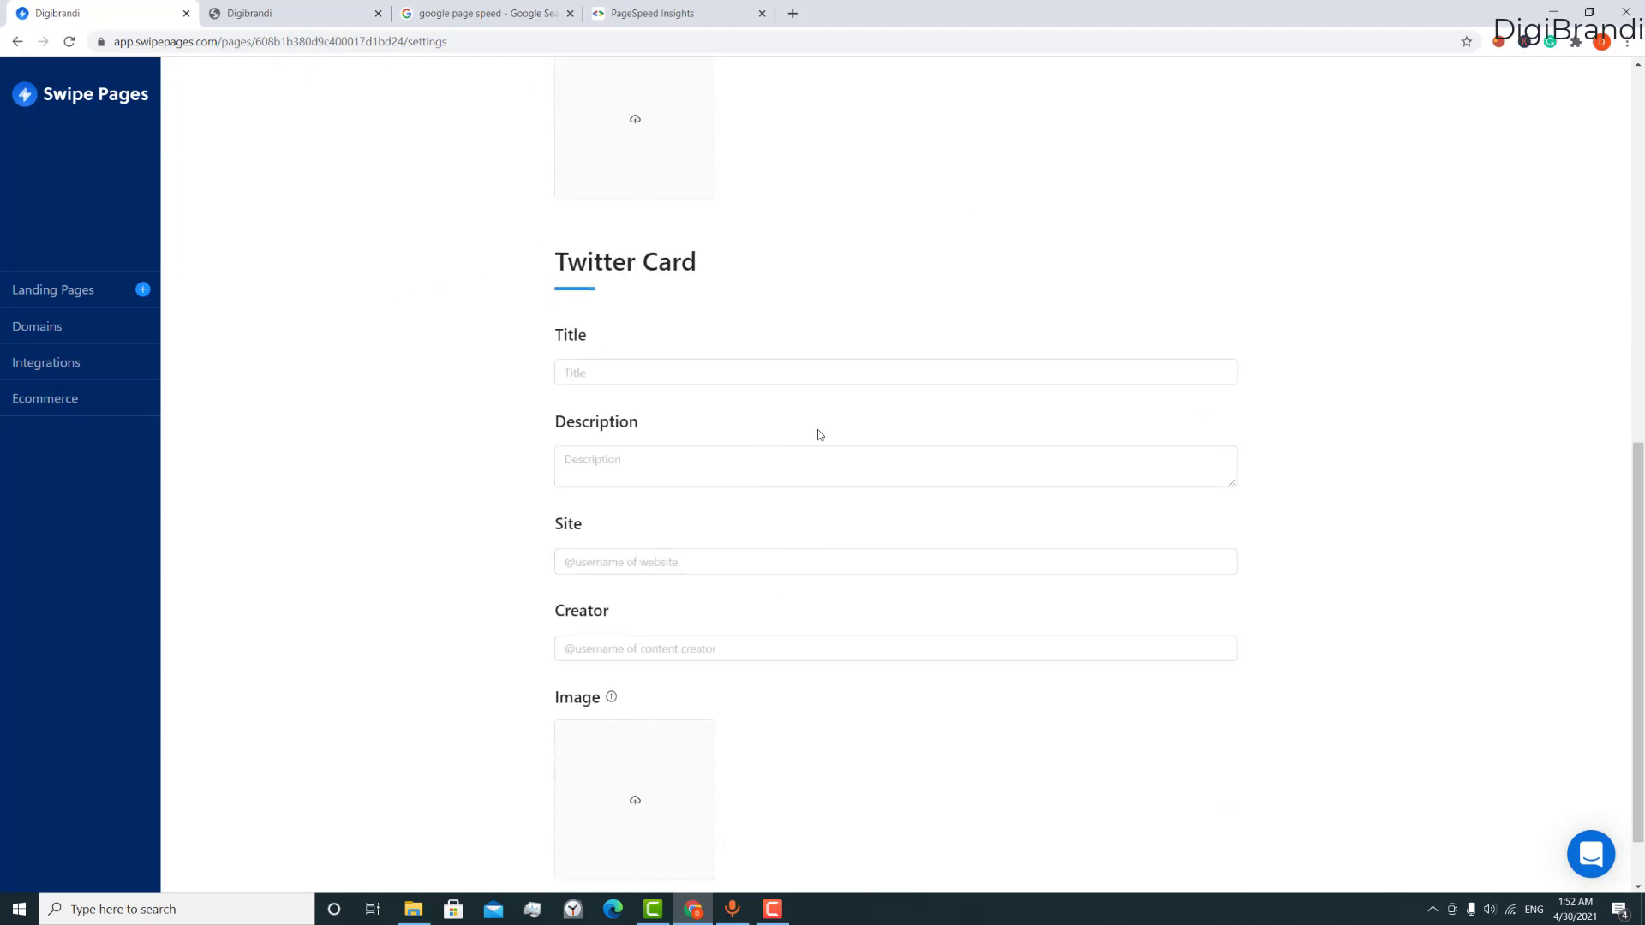
{"action": "scroll", "coordinate": [1055, 545], "scroll_direction": "up", "scroll_amount": 9}
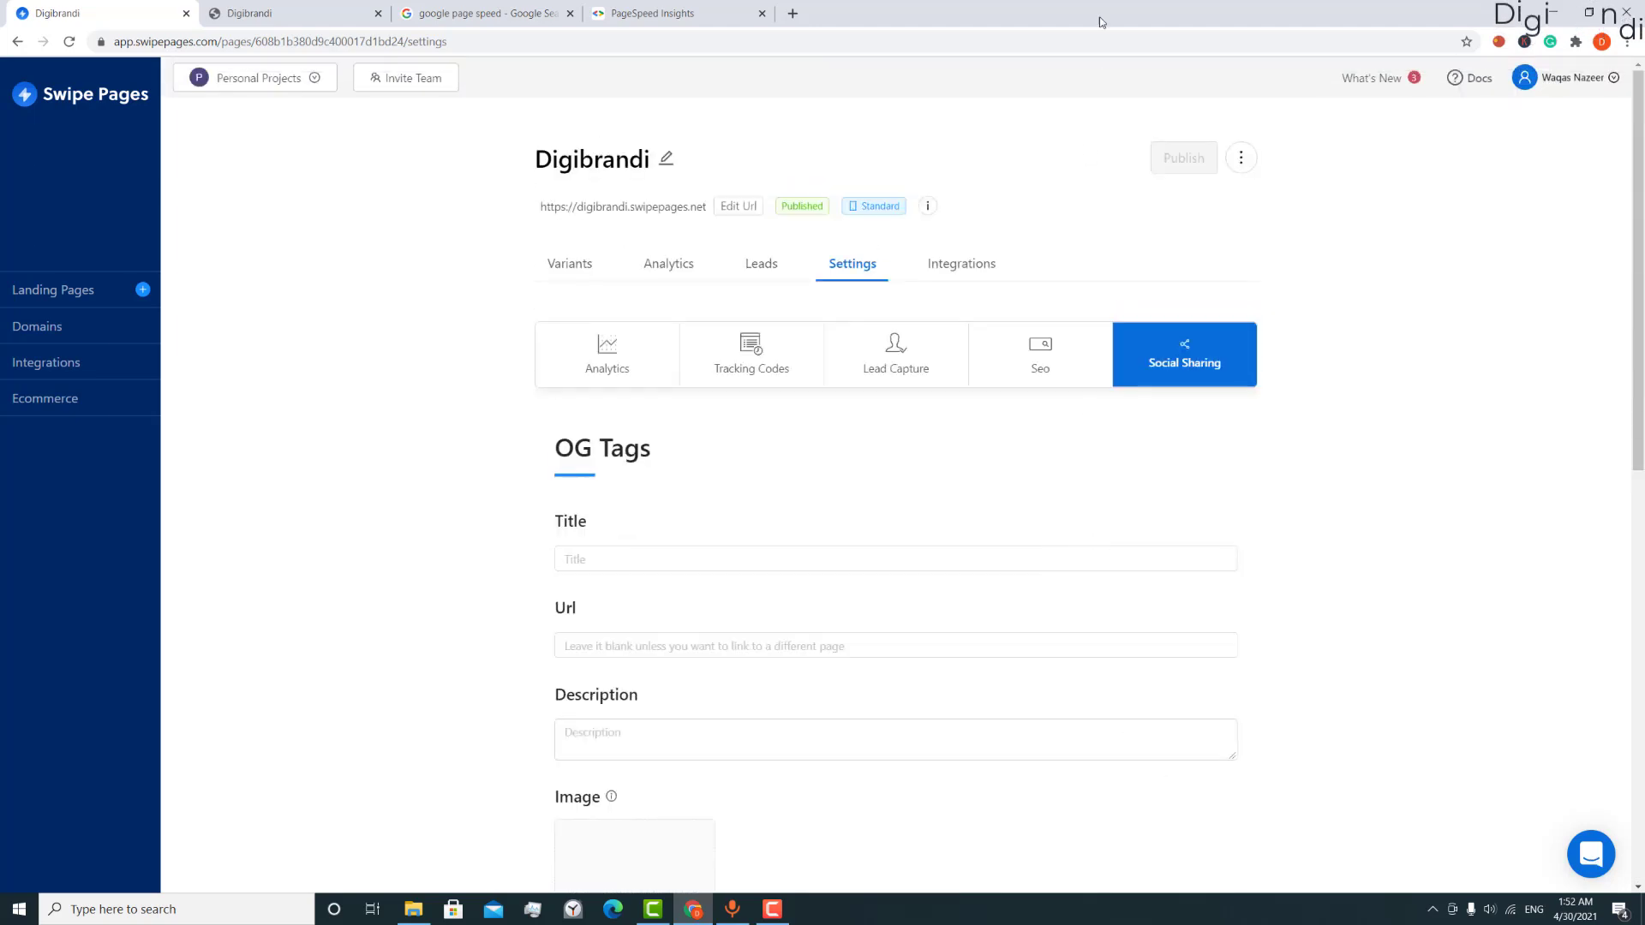
- Open swipepages.com in a new tab and look through the homepage, including the no-credit-card note
{"action": "left_click", "coordinate": [793, 13]}
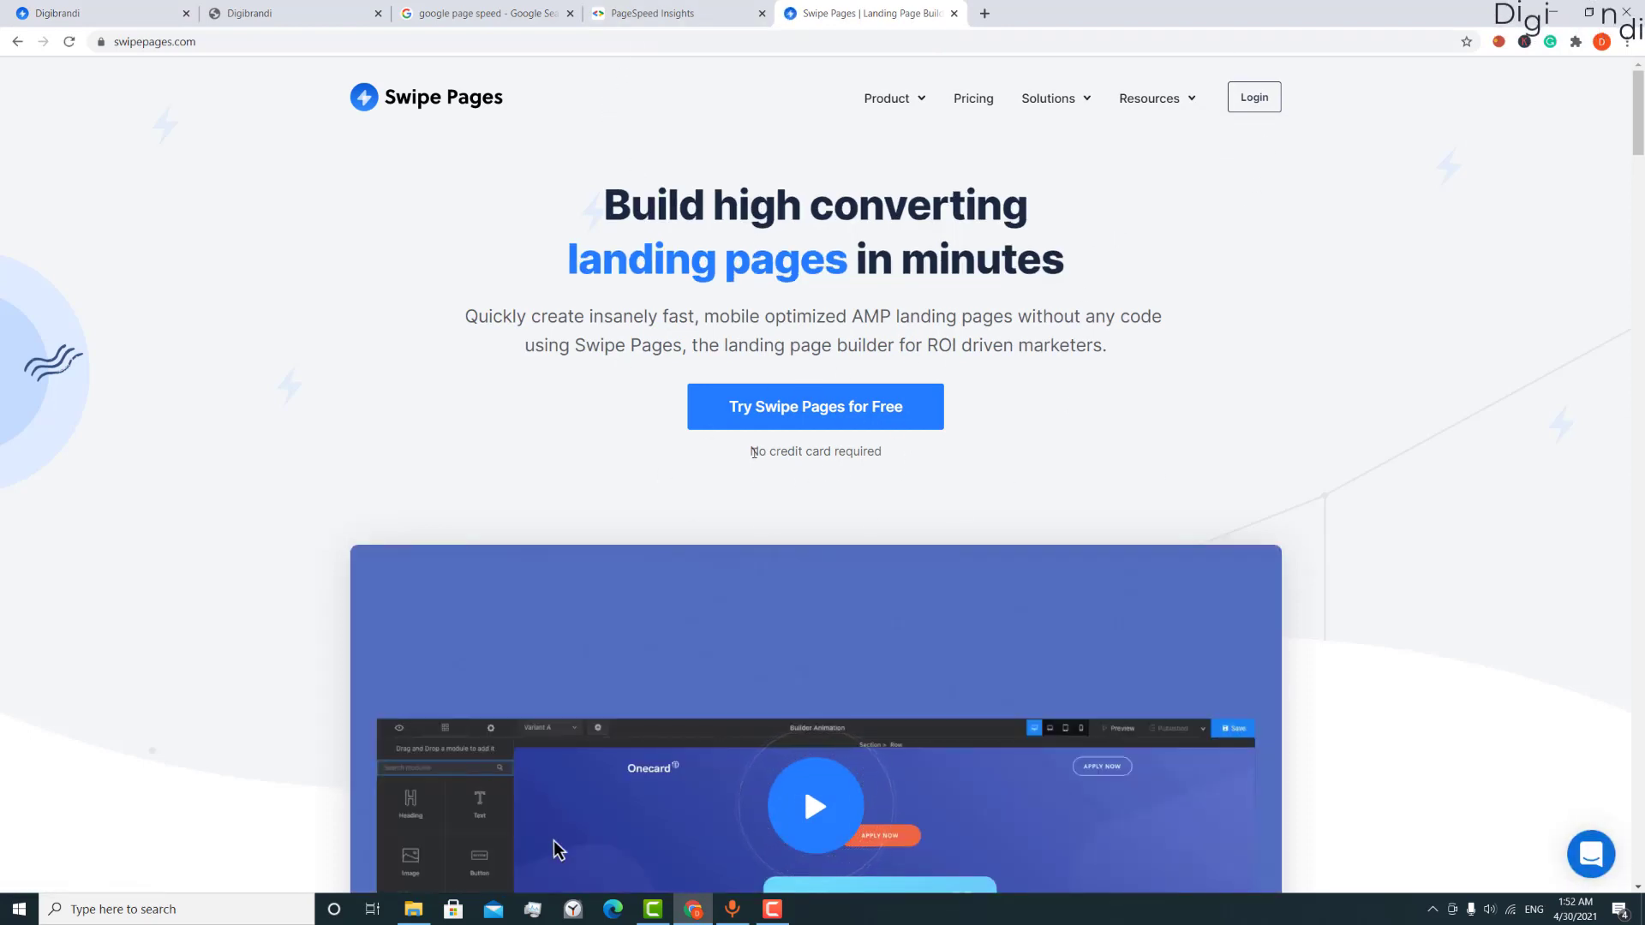
{"action": "left_click_drag", "start_coordinate": [752, 450], "coordinate": [901, 439]}
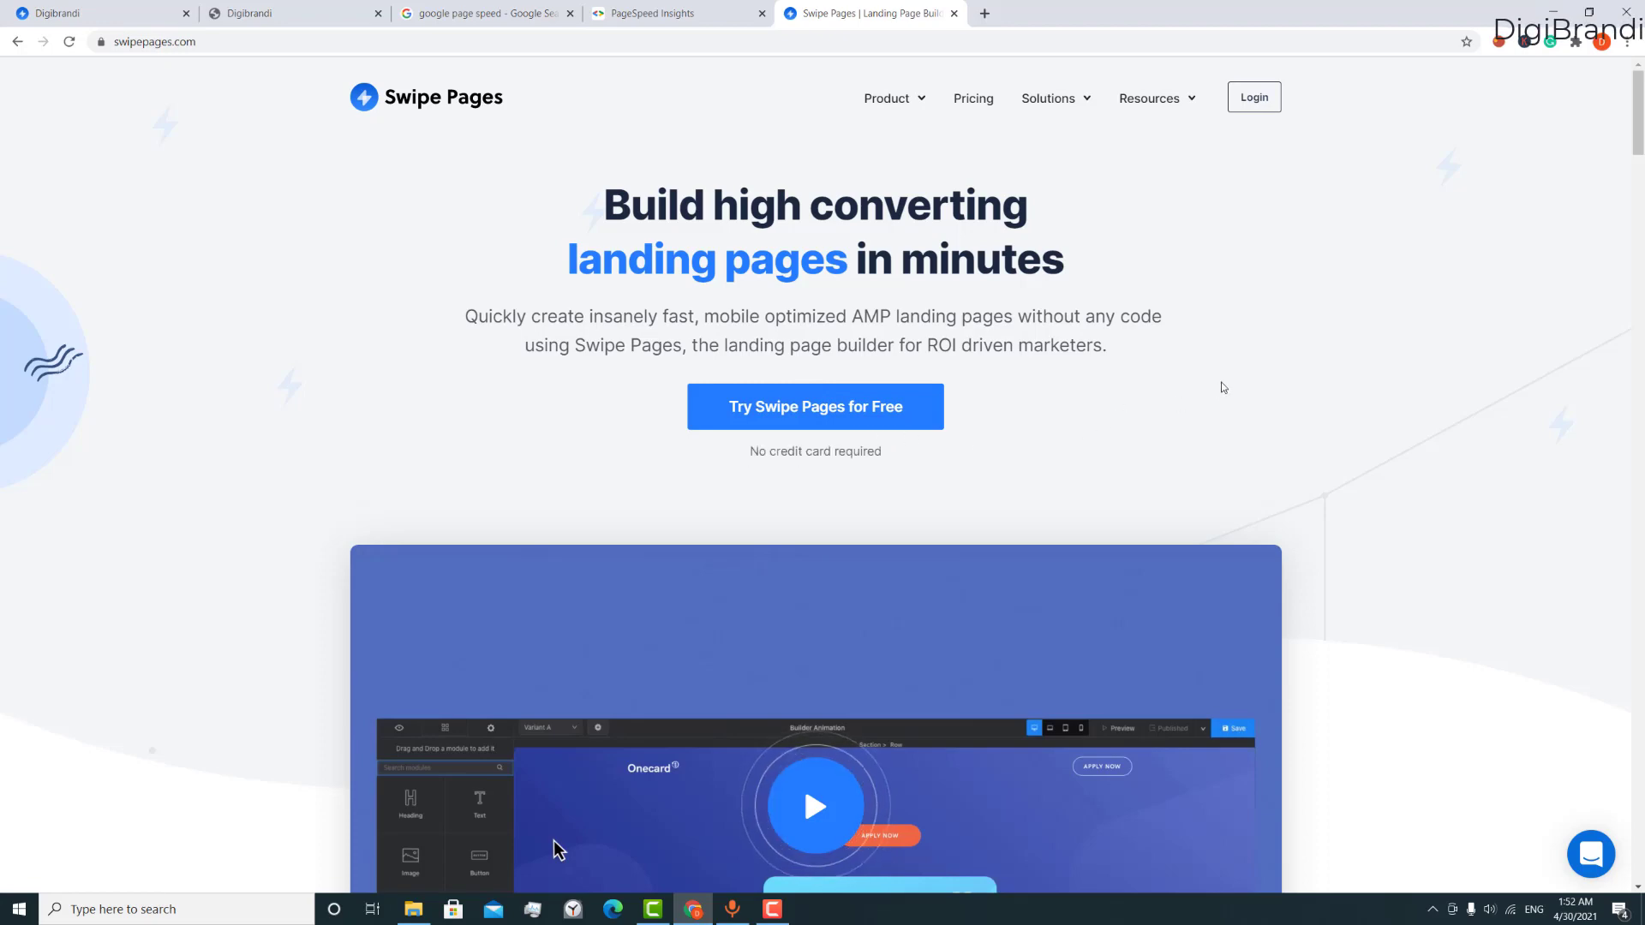
{"action": "scroll", "coordinate": [1223, 387], "scroll_direction": "down", "scroll_amount": 5}
{"action": "scroll", "coordinate": [1220, 387], "scroll_direction": "down", "scroll_amount": 5}
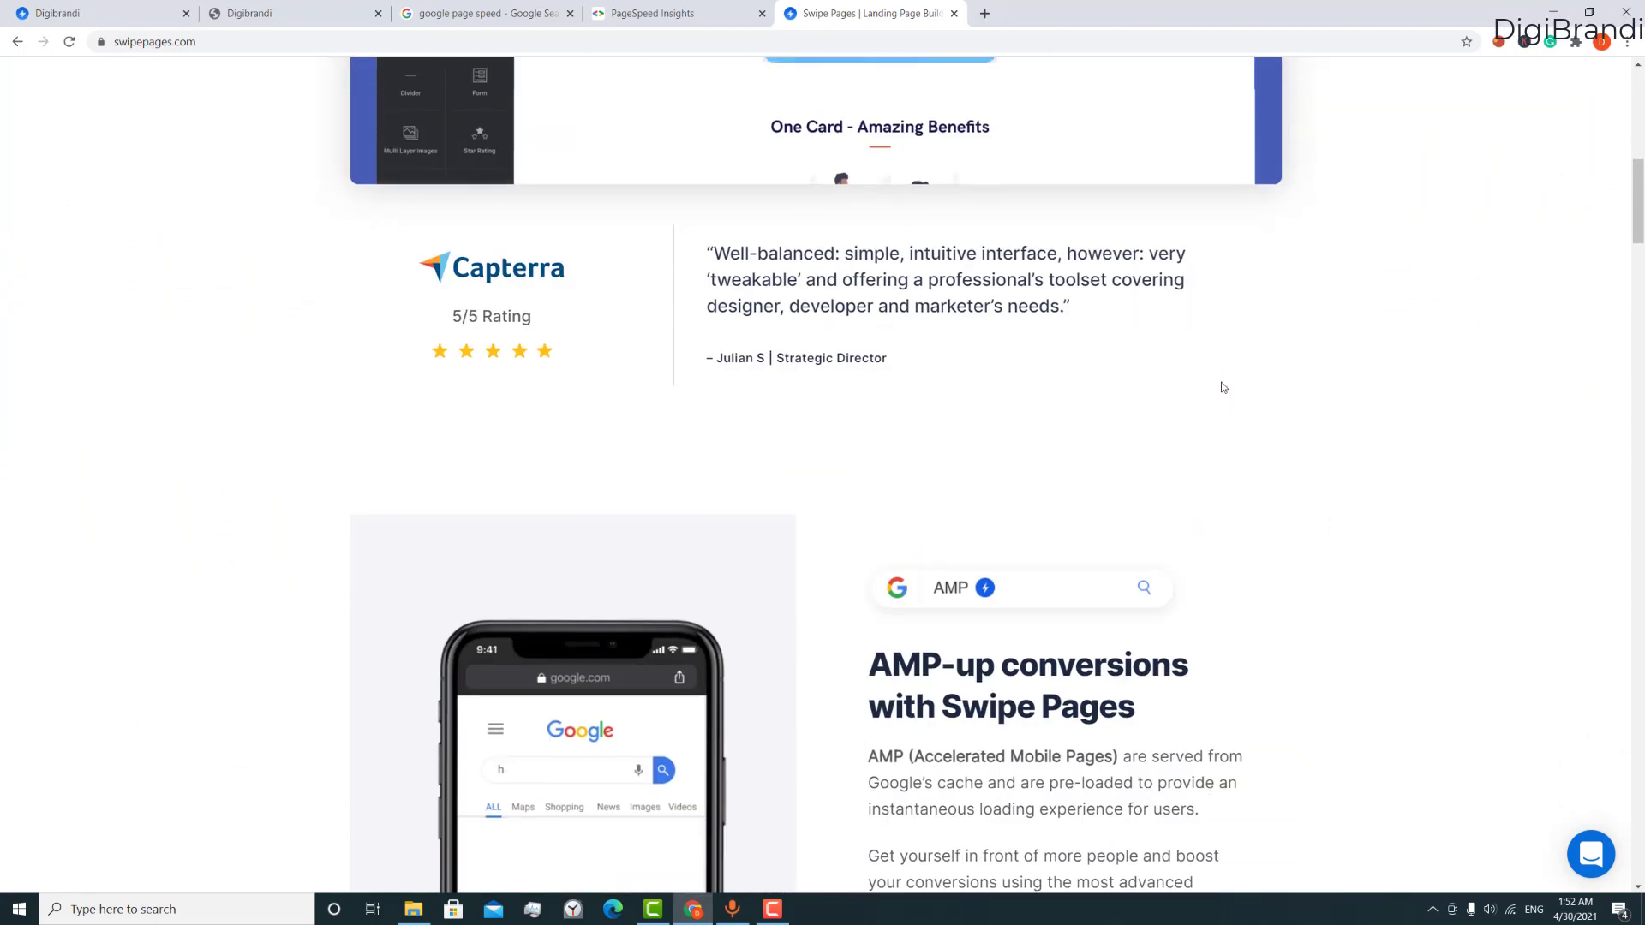
{"action": "scroll", "coordinate": [1221, 388], "scroll_direction": "up", "scroll_amount": 10}
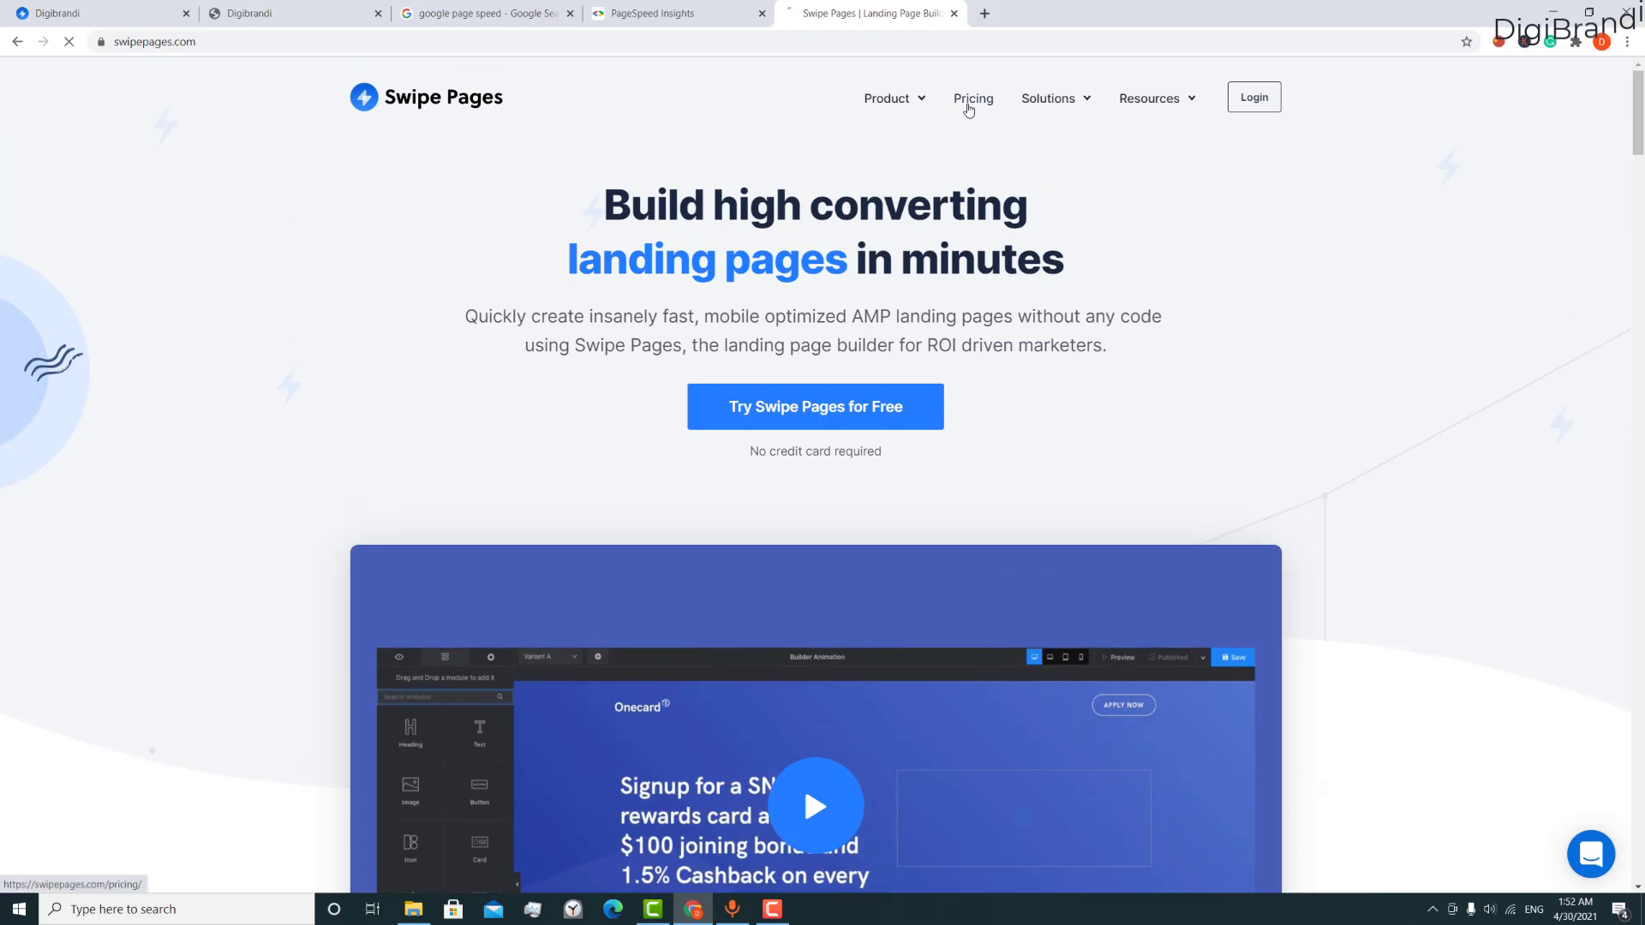
- Open the Swipe Pages pricing page and compare the features of the Startup, Marketer and Agency plans
{"action": "left_click", "coordinate": [968, 107]}
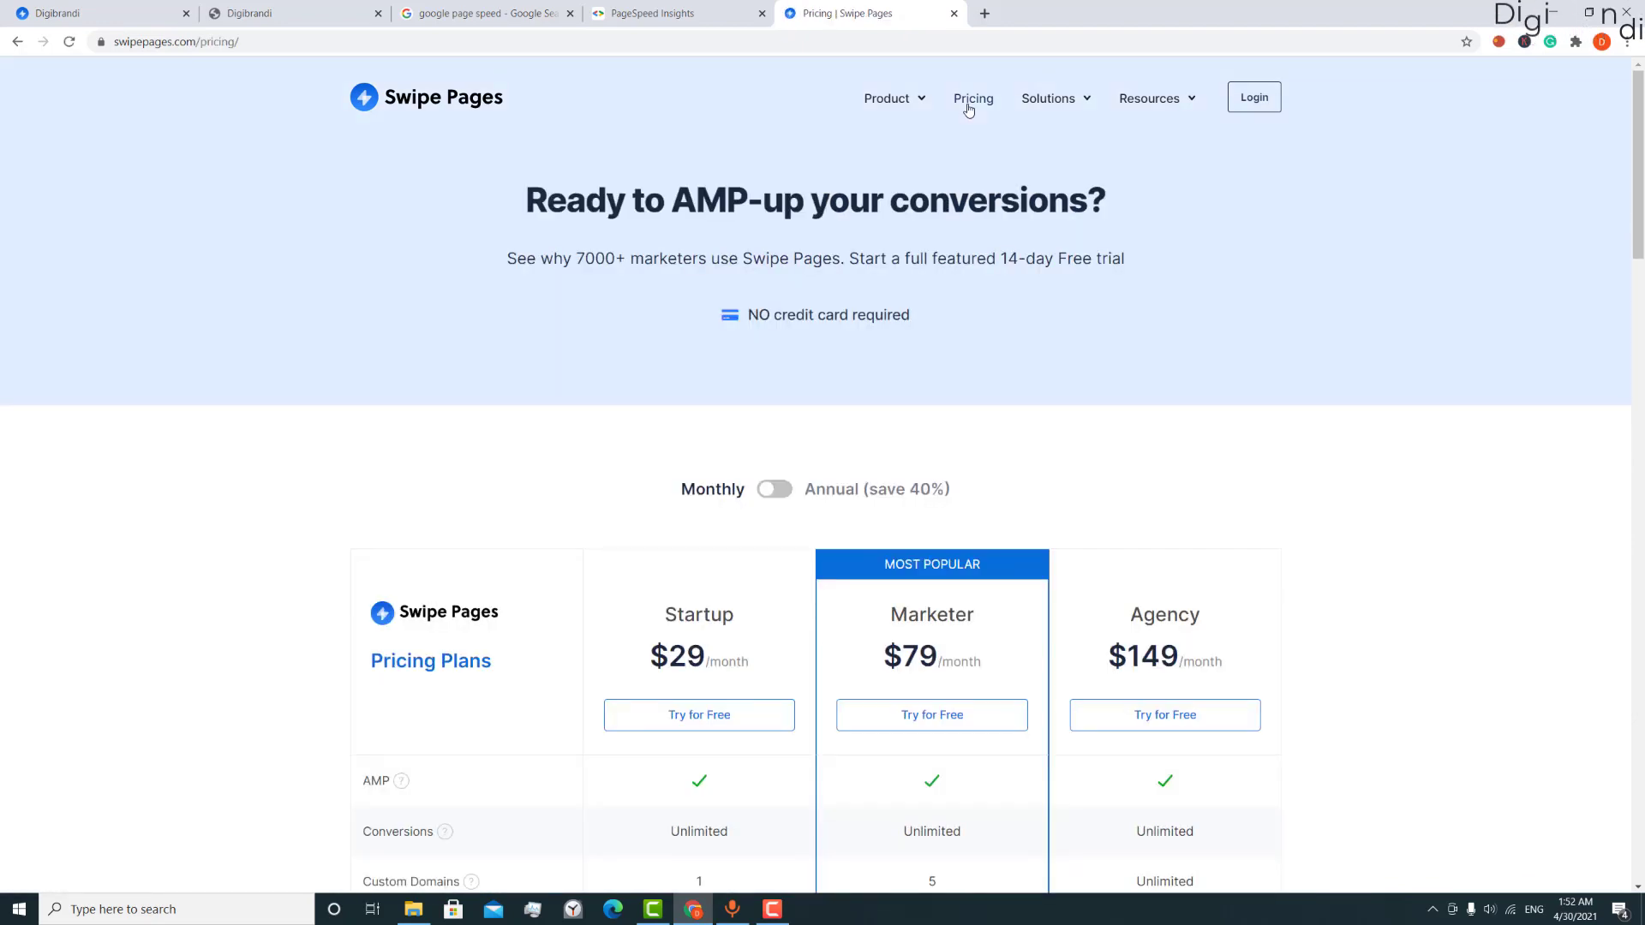
{"action": "scroll", "coordinate": [1242, 317], "scroll_direction": "down", "scroll_amount": 1}
{"action": "scroll", "coordinate": [1244, 318], "scroll_direction": "down", "scroll_amount": 5}
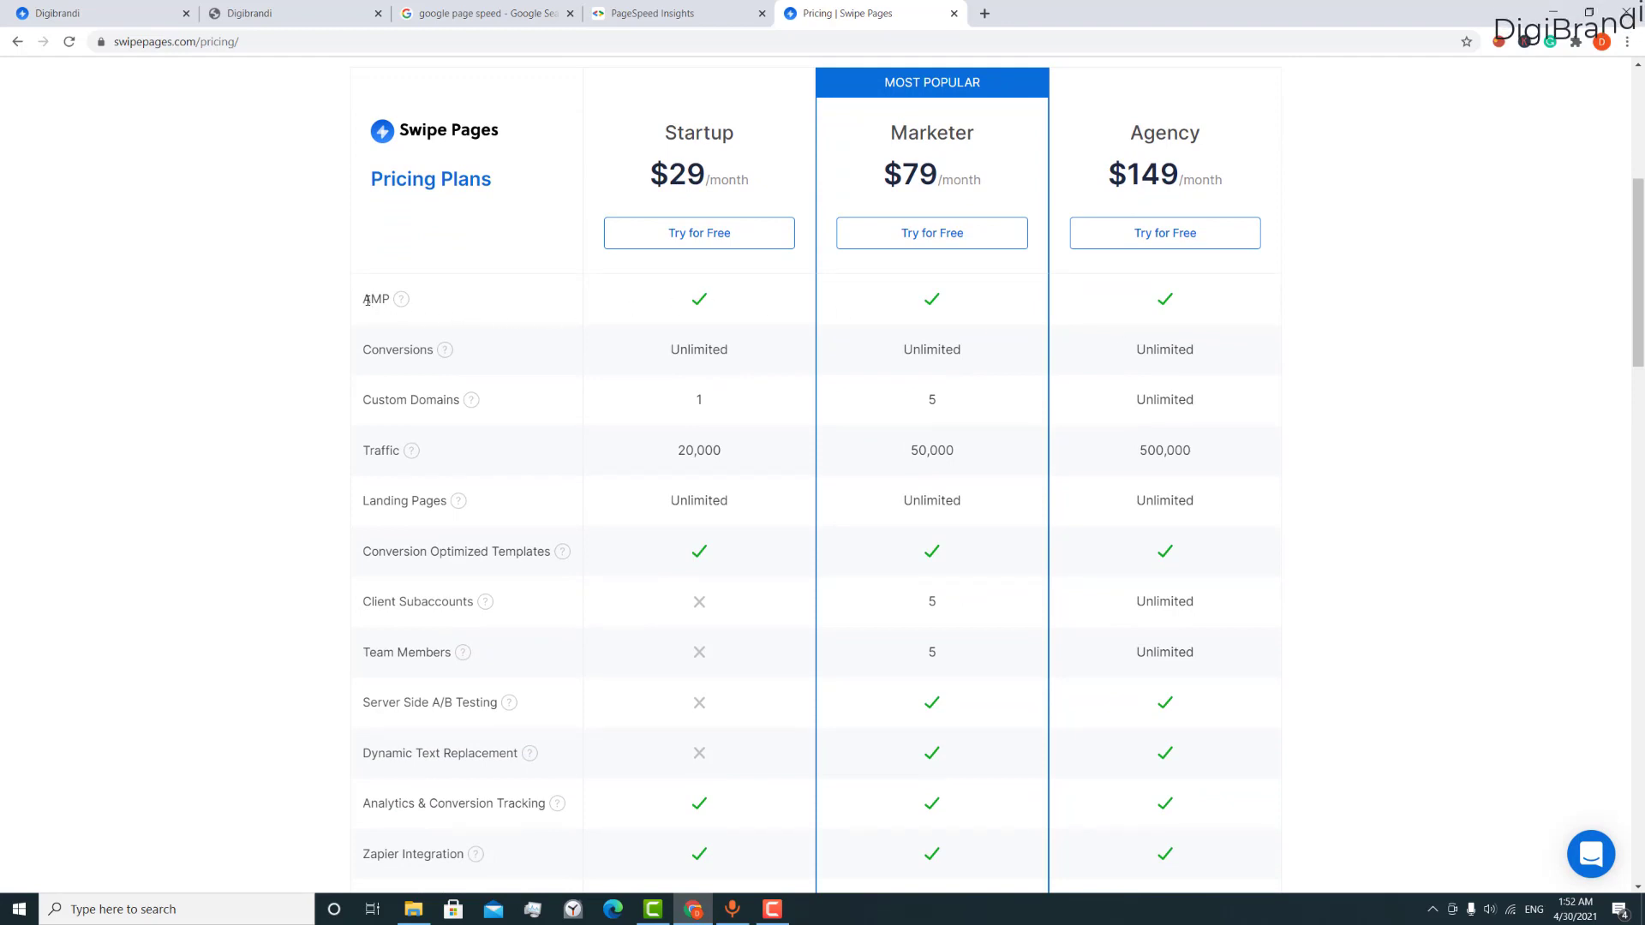
{"action": "left_click_drag", "start_coordinate": [366, 298], "coordinate": [1287, 730]}
{"action": "left_click", "coordinate": [1342, 512]}
{"action": "scroll", "coordinate": [943, 429], "scroll_direction": "down", "scroll_amount": 1}
{"action": "scroll", "coordinate": [939, 437], "scroll_direction": "up", "scroll_amount": 2}
{"action": "scroll", "coordinate": [940, 435], "scroll_direction": "down", "scroll_amount": 1}
{"action": "scroll", "coordinate": [1490, 469], "scroll_direction": "down", "scroll_amount": 10}
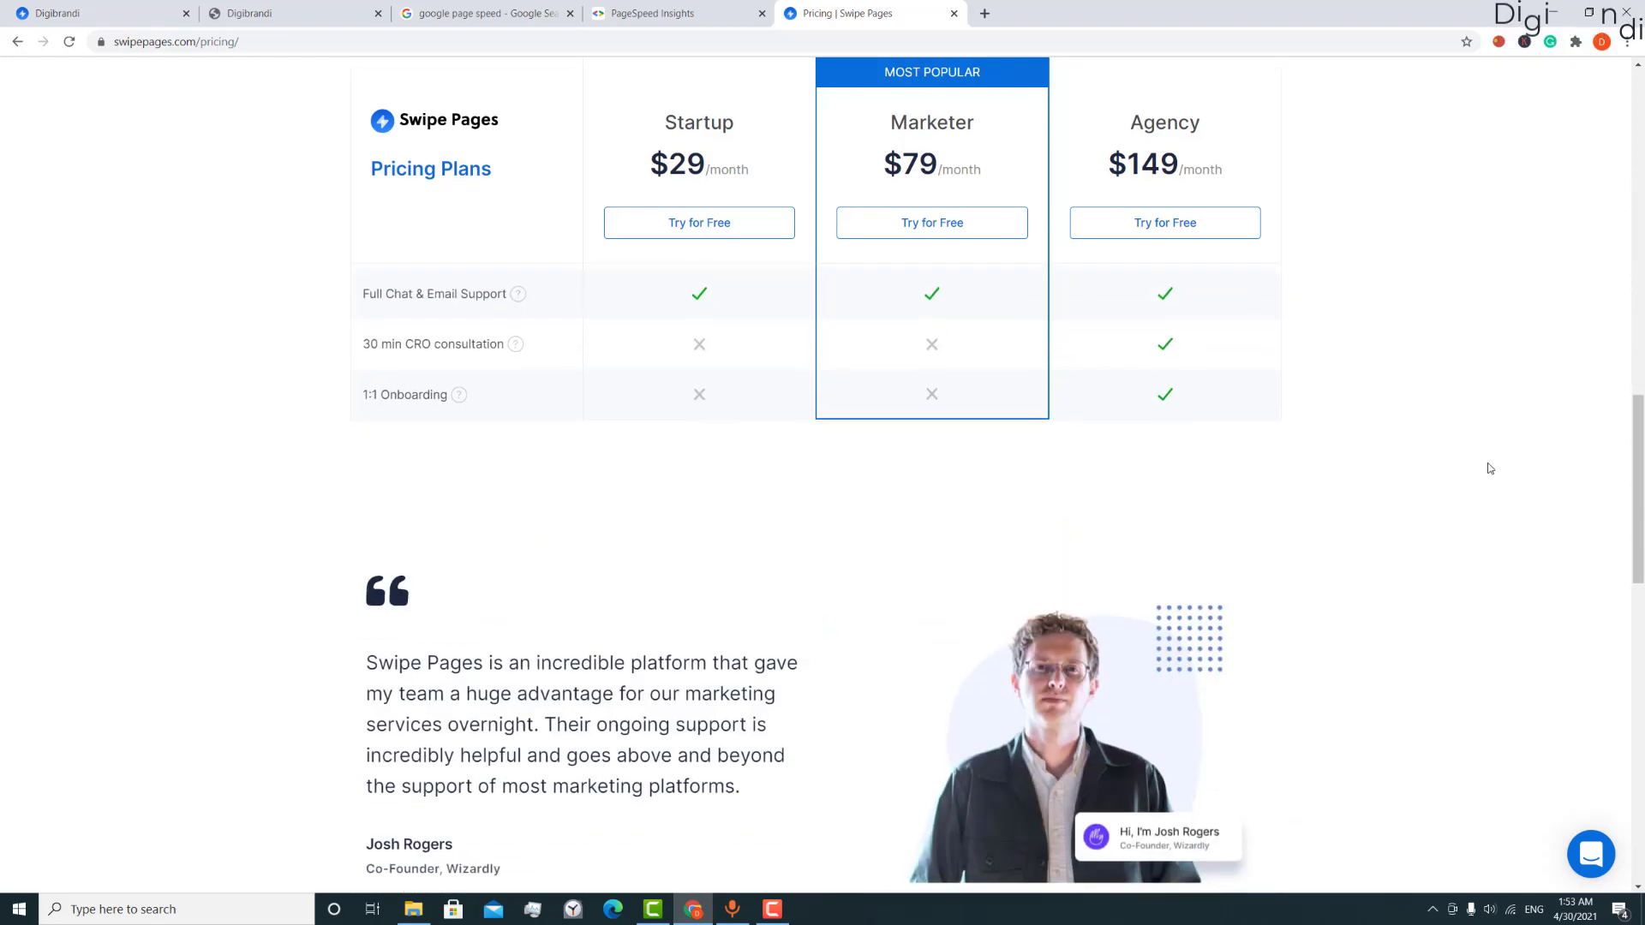
- Go over the monthly plan table again and read on through the testimonial and FAQs to the footer
{"action": "scroll", "coordinate": [1490, 469], "scroll_direction": "up", "scroll_amount": 3}
{"action": "scroll", "coordinate": [1490, 469], "scroll_direction": "up", "scroll_amount": 9}
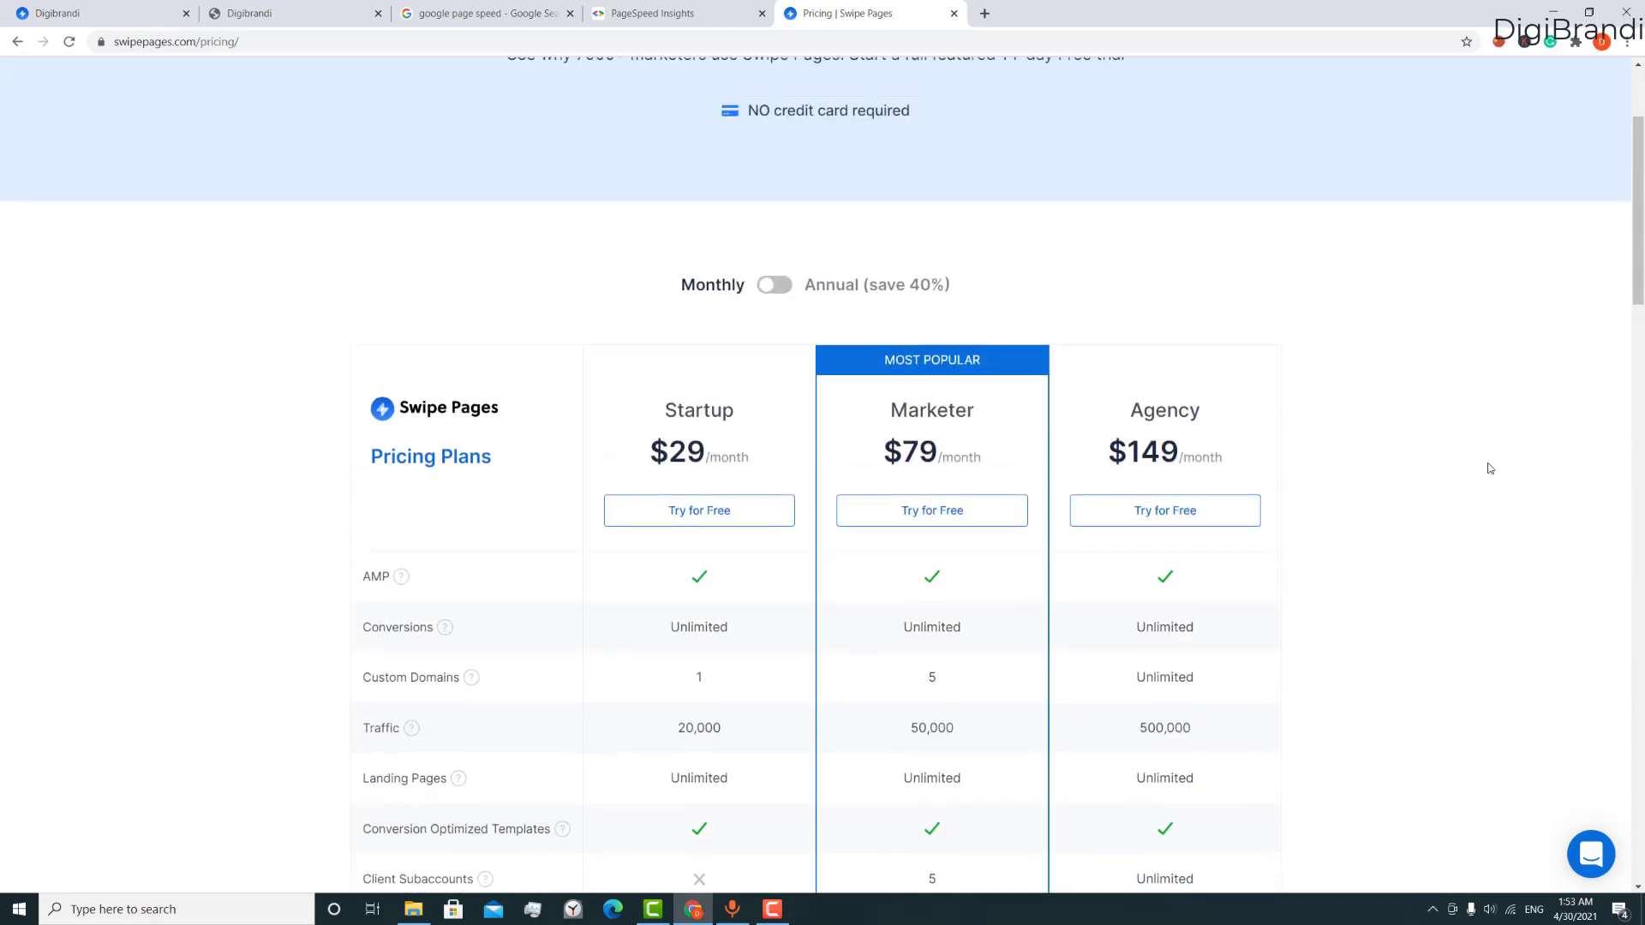
{"action": "scroll", "coordinate": [1490, 469], "scroll_direction": "down", "scroll_amount": 5}
{"action": "scroll", "coordinate": [1489, 468], "scroll_direction": "up", "scroll_amount": 1}
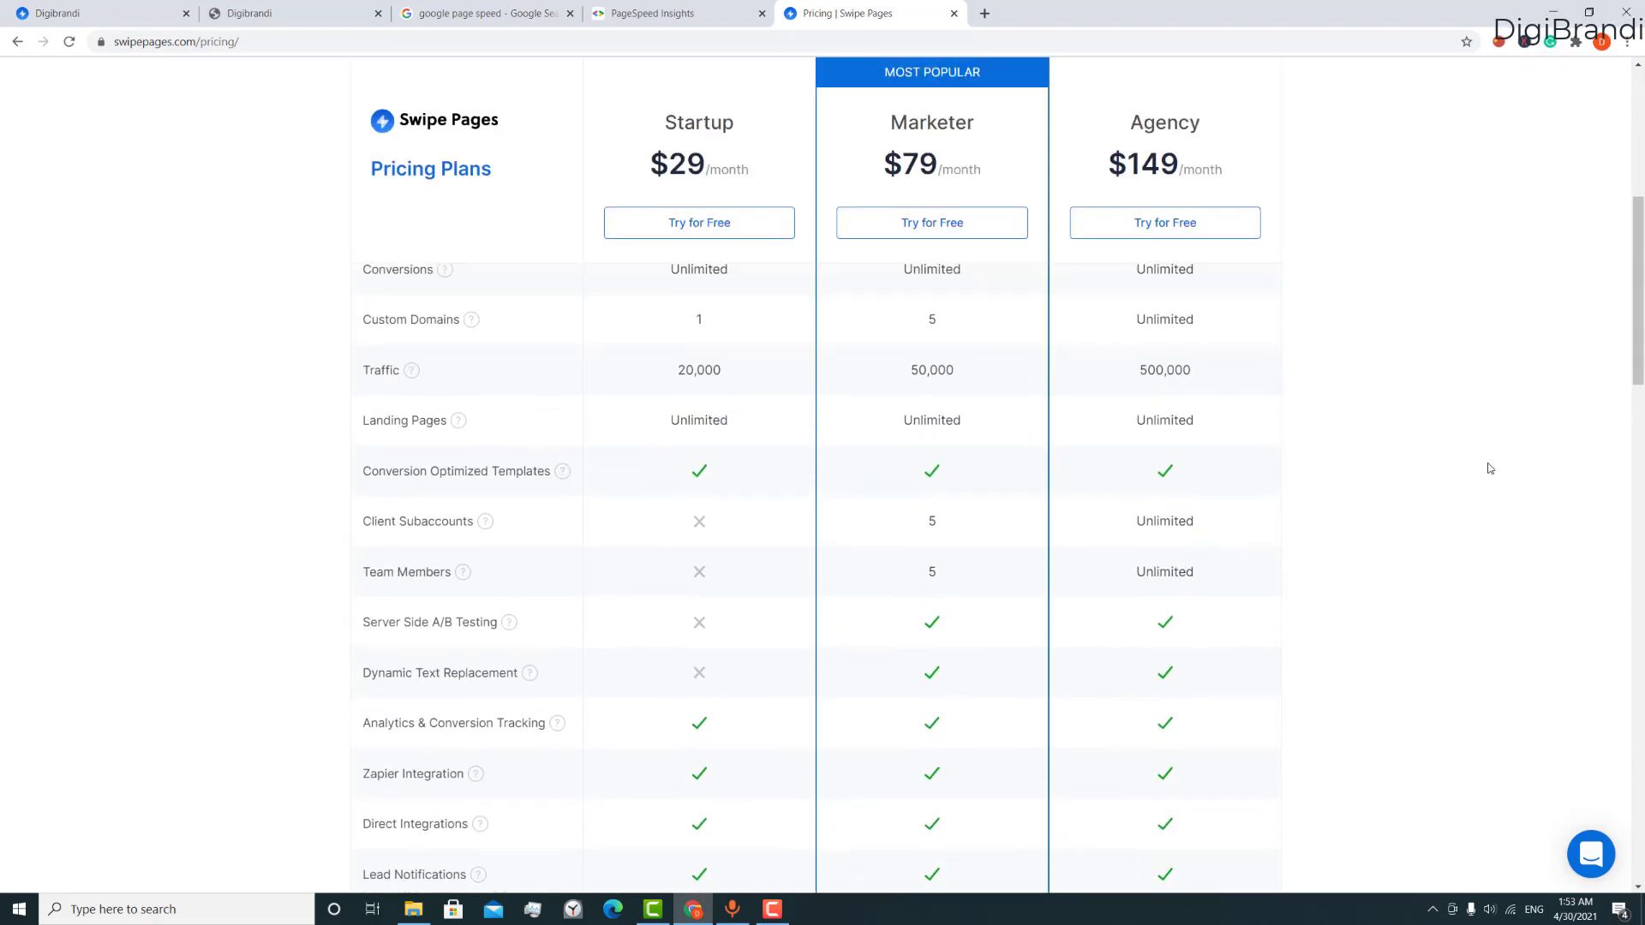
{"action": "scroll", "coordinate": [1489, 468], "scroll_direction": "up", "scroll_amount": 1}
{"action": "scroll", "coordinate": [1489, 468], "scroll_direction": "down", "scroll_amount": 11}
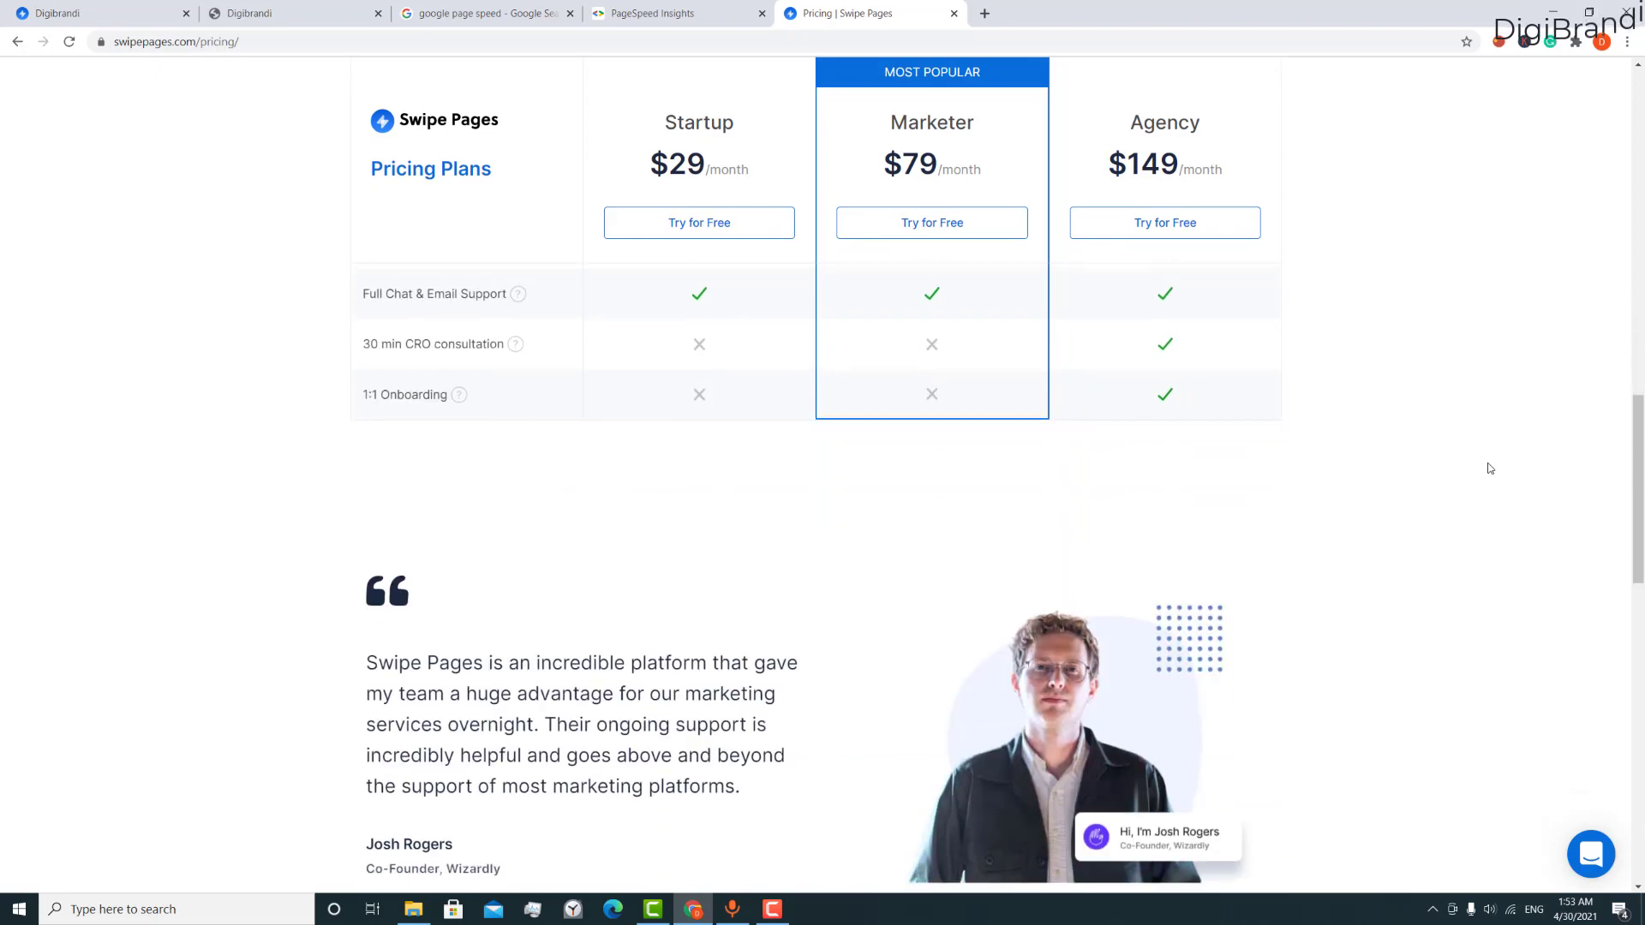
{"action": "scroll", "coordinate": [1489, 468], "scroll_direction": "down", "scroll_amount": 4}
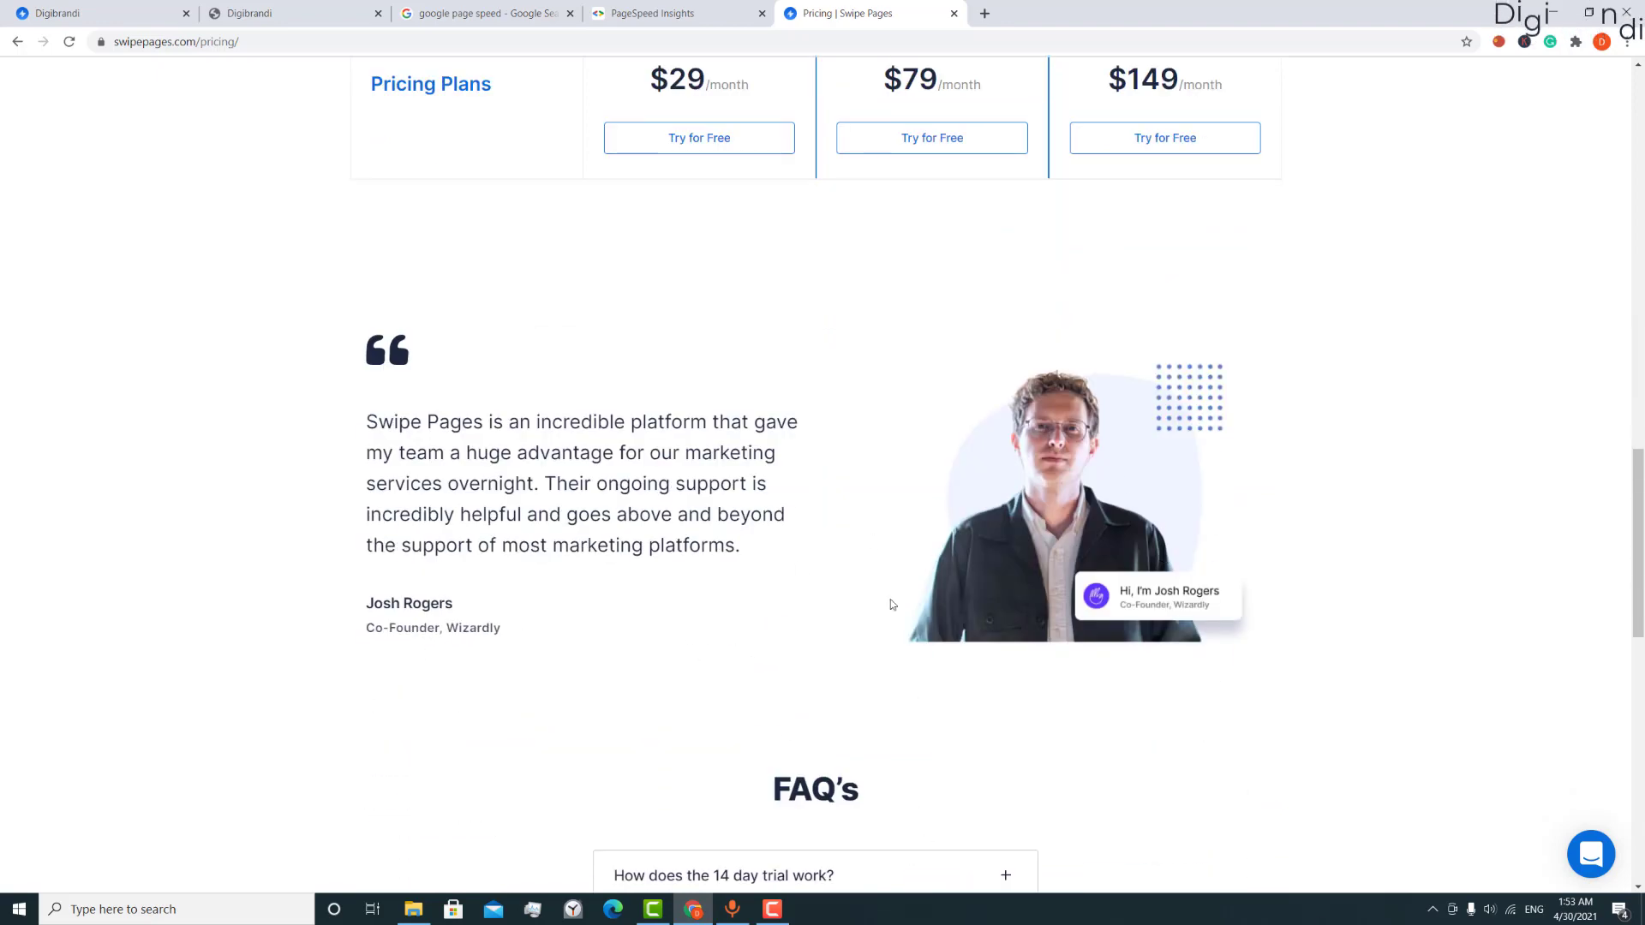
{"action": "scroll", "coordinate": [880, 616], "scroll_direction": "down", "scroll_amount": 7}
{"action": "scroll", "coordinate": [991, 536], "scroll_direction": "down", "scroll_amount": 6}
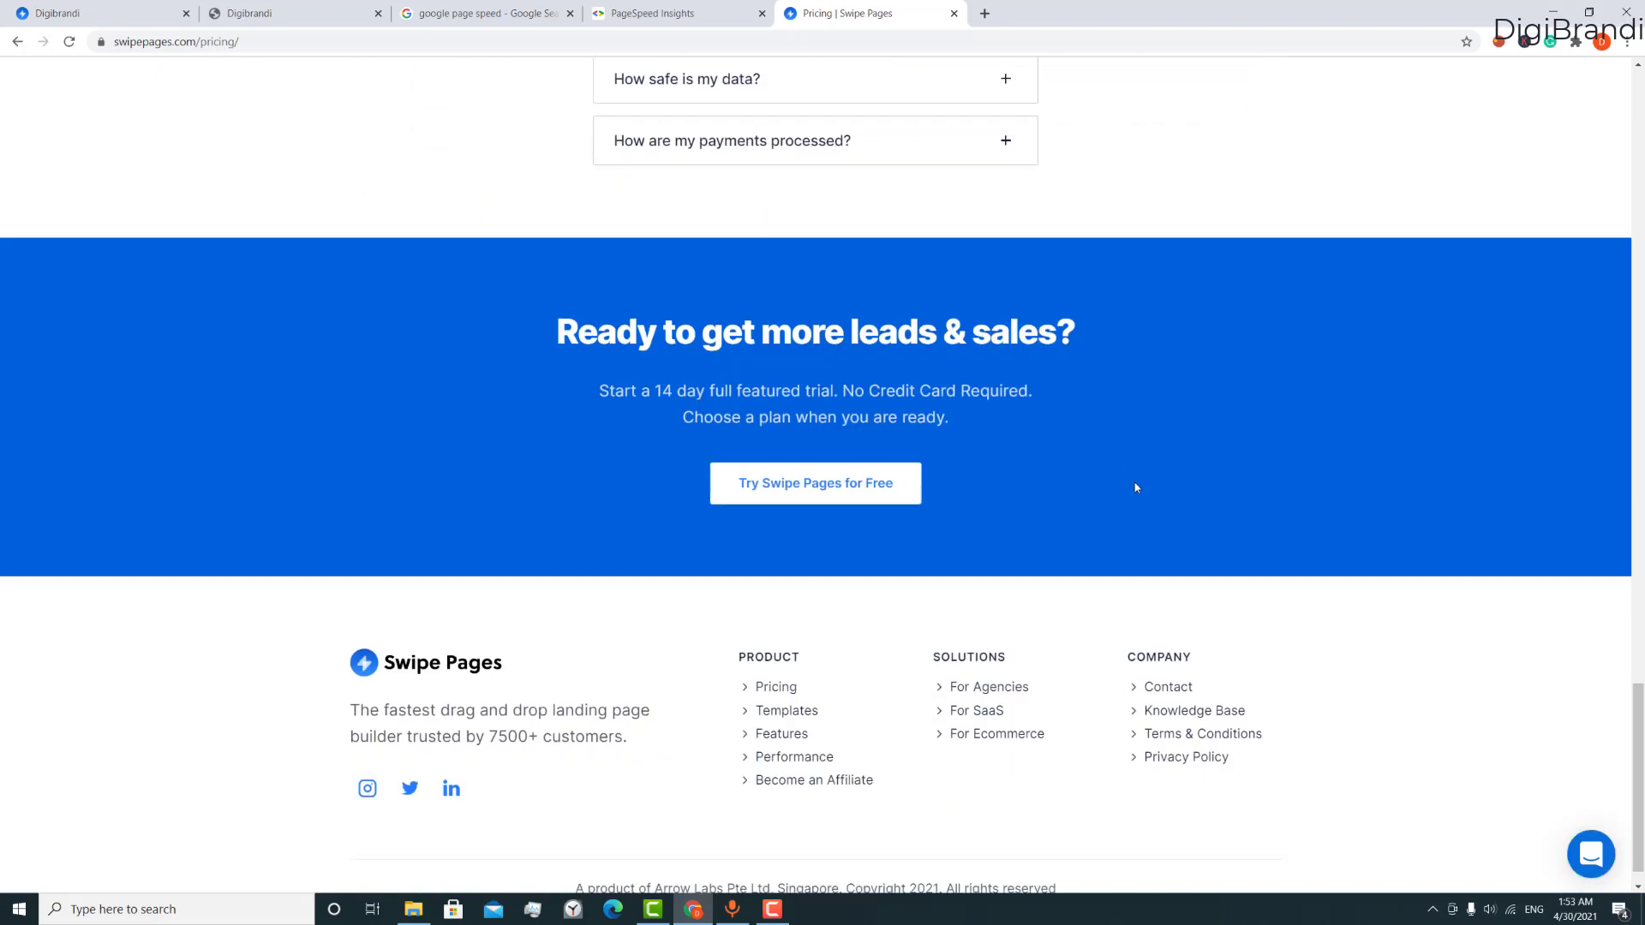
{"action": "scroll", "coordinate": [1106, 503], "scroll_direction": "down", "scroll_amount": 1}
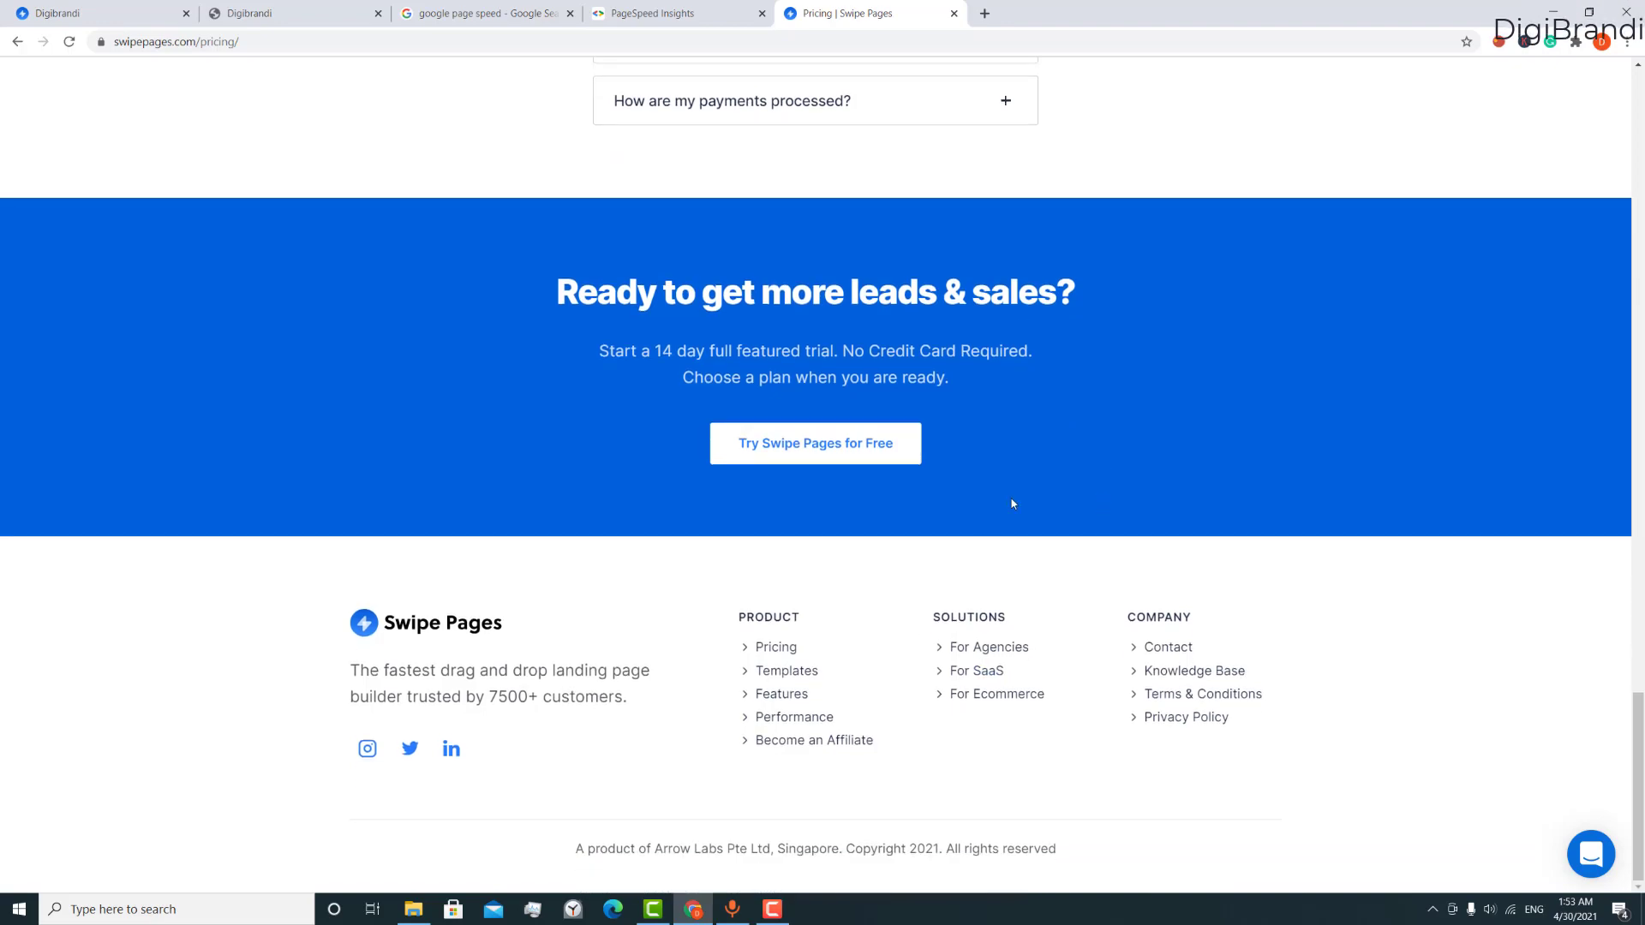
- Return to the plan comparison table and review the custom domain, traffic and landing page allowances
{"action": "scroll", "coordinate": [1012, 504], "scroll_direction": "up", "scroll_amount": 20}
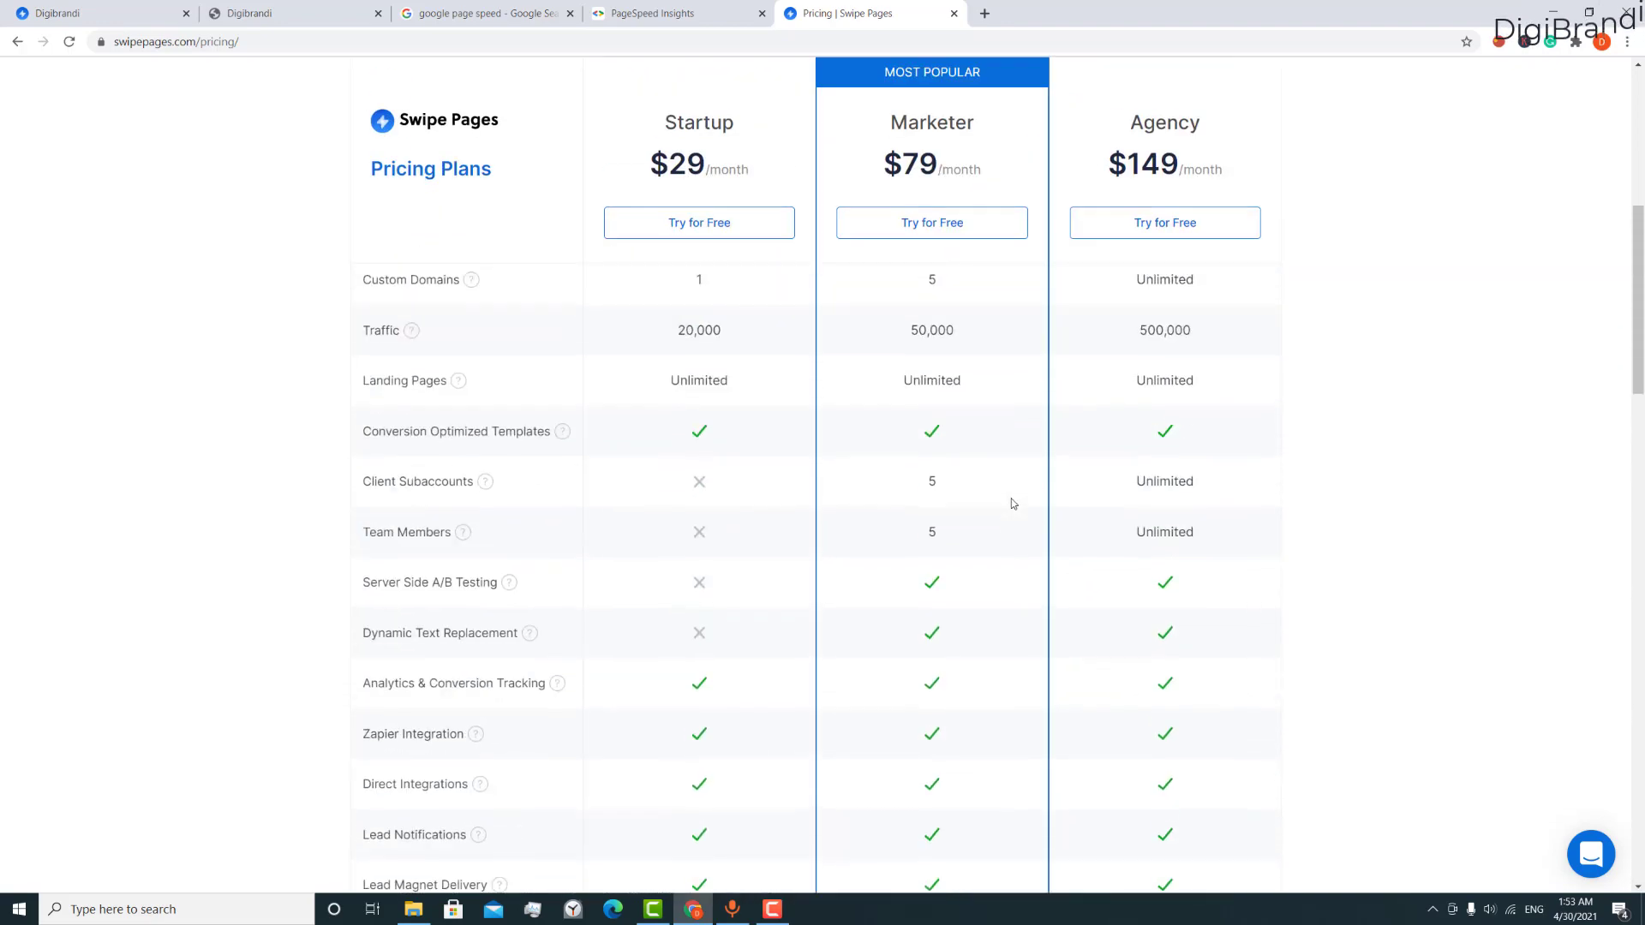
{"action": "scroll", "coordinate": [1011, 504], "scroll_direction": "up", "scroll_amount": 2}
{"action": "scroll", "coordinate": [1012, 503], "scroll_direction": "down", "scroll_amount": 1}
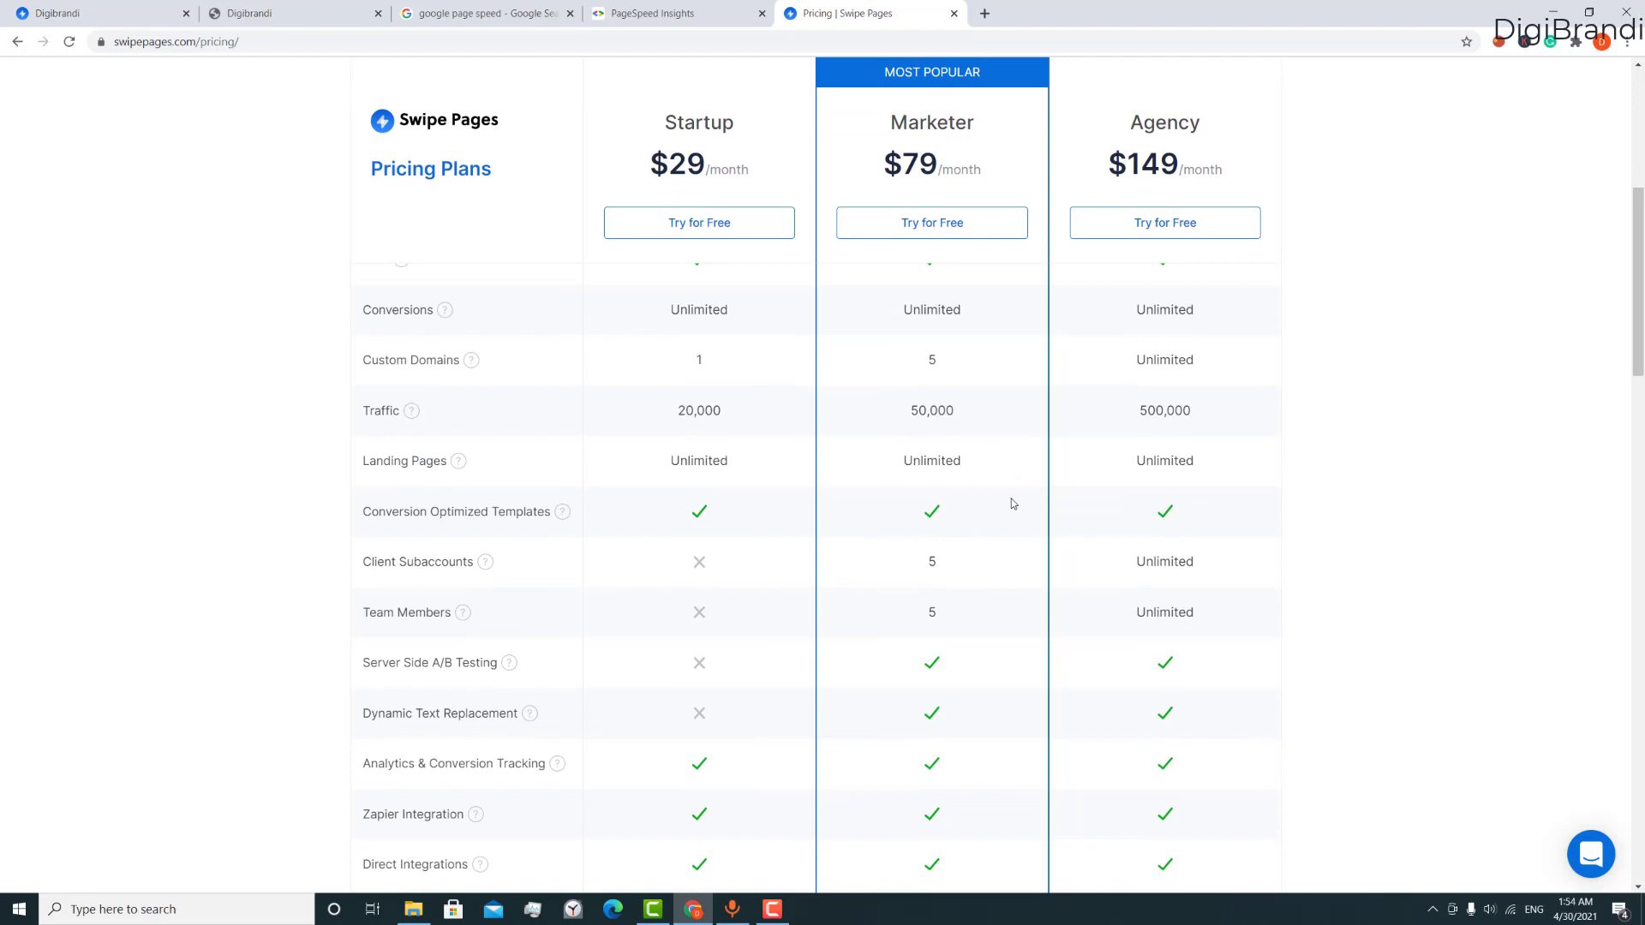
{"action": "scroll", "coordinate": [1176, 381], "scroll_direction": "up", "scroll_amount": 2}
{"action": "scroll", "coordinate": [1178, 384], "scroll_direction": "down", "scroll_amount": 4}
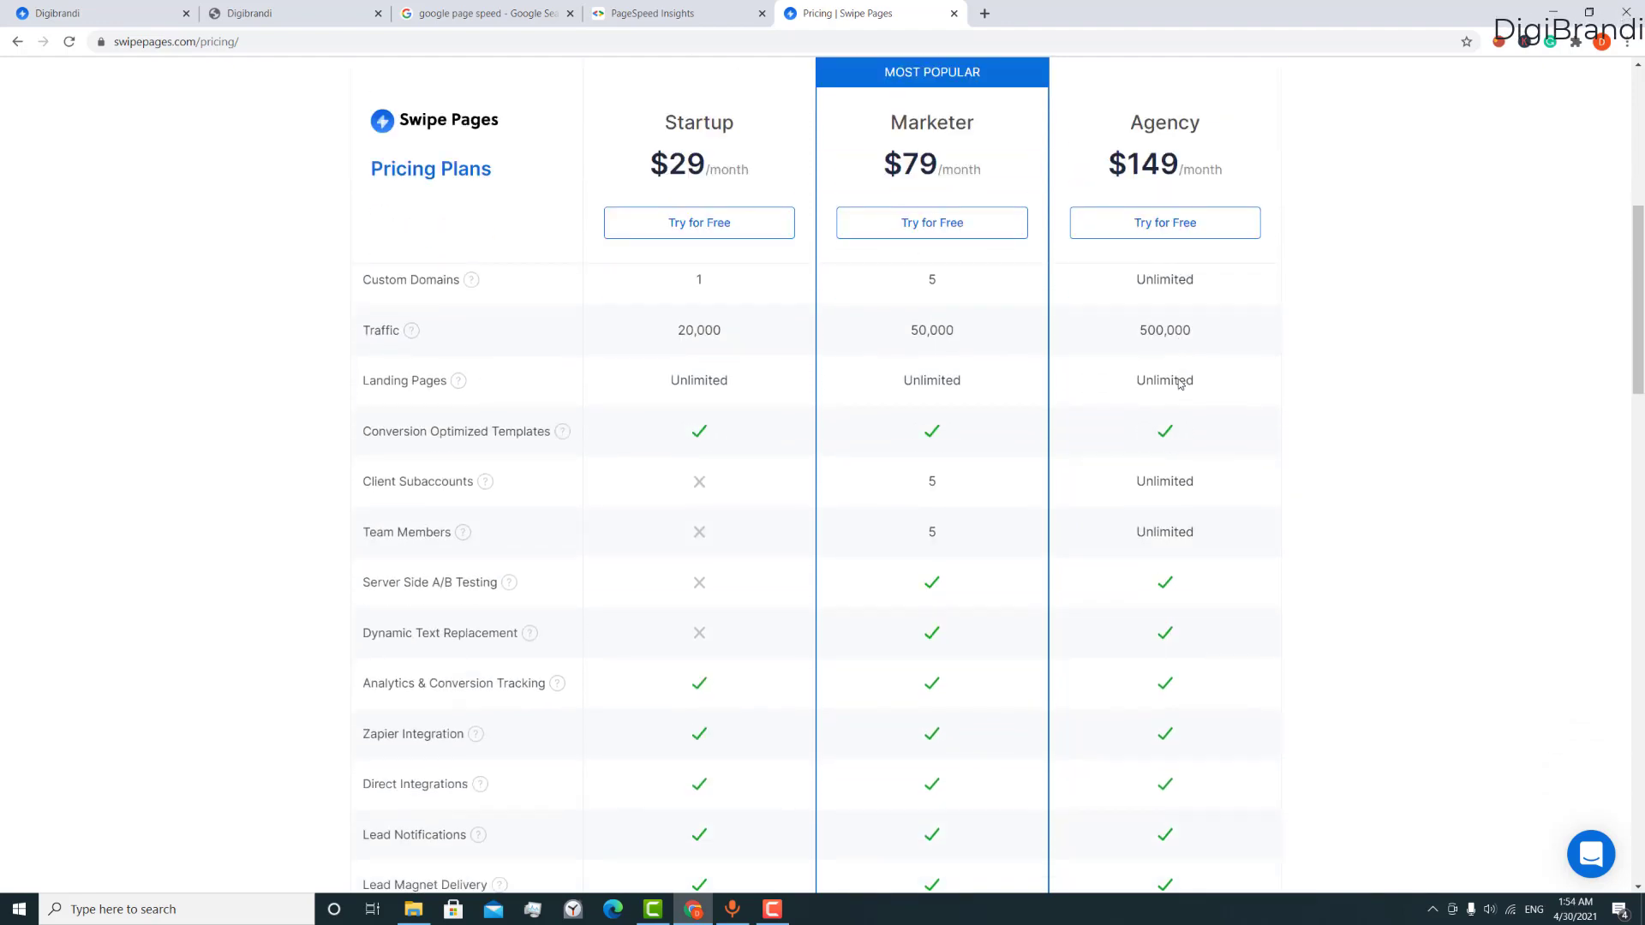